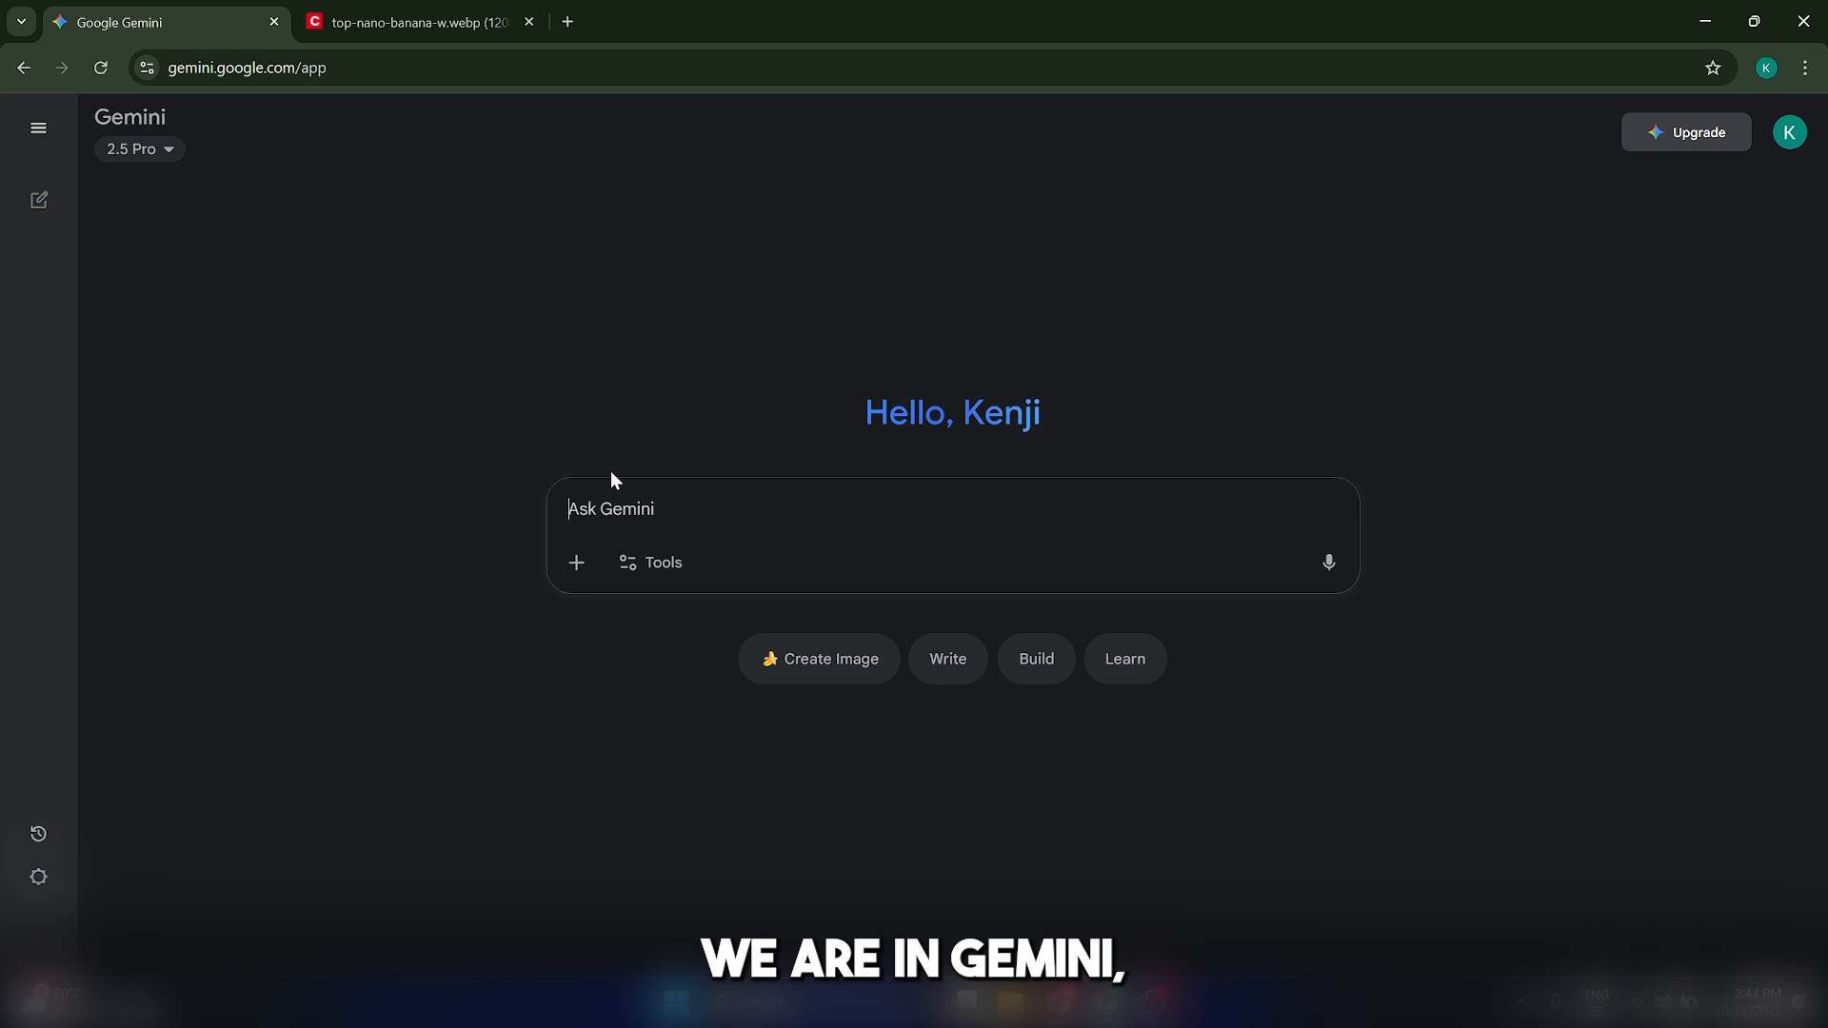
Using the Create images tool, submit a prompt for a sleek matte black smart water bottle with LED hydration display, photorealistic, clean background
click(666, 564)
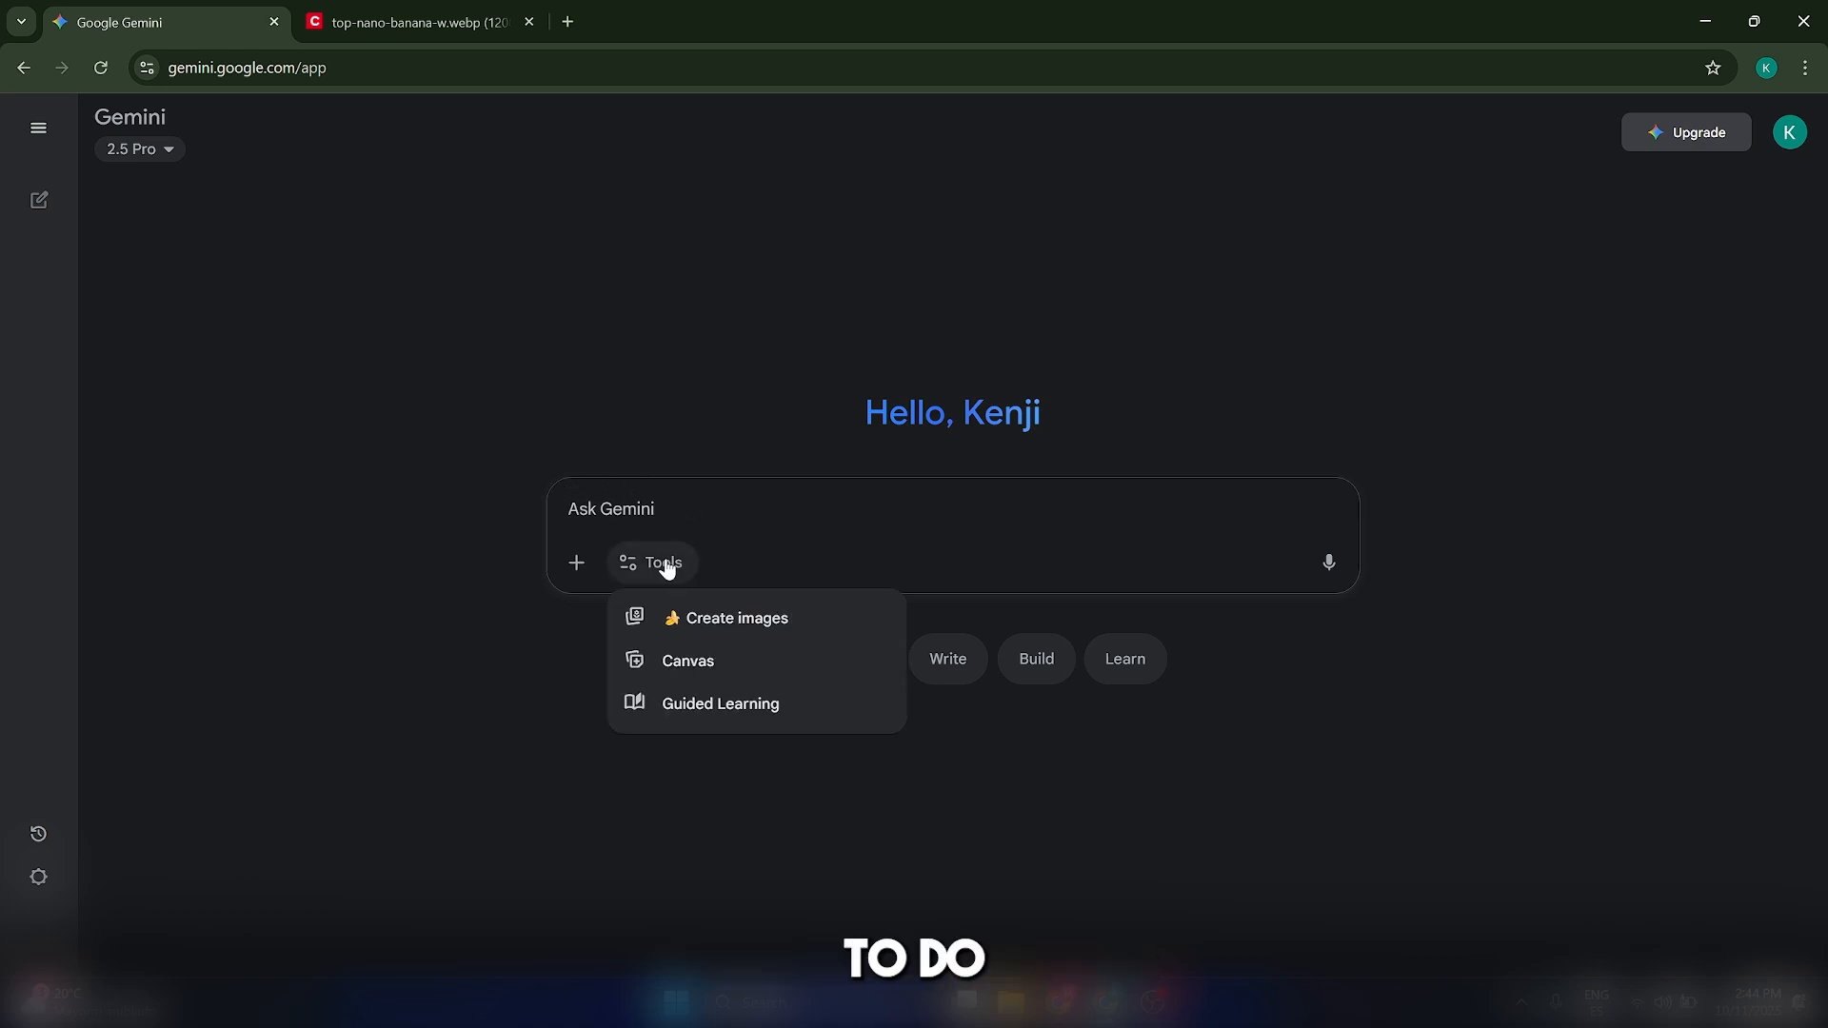
click(721, 619)
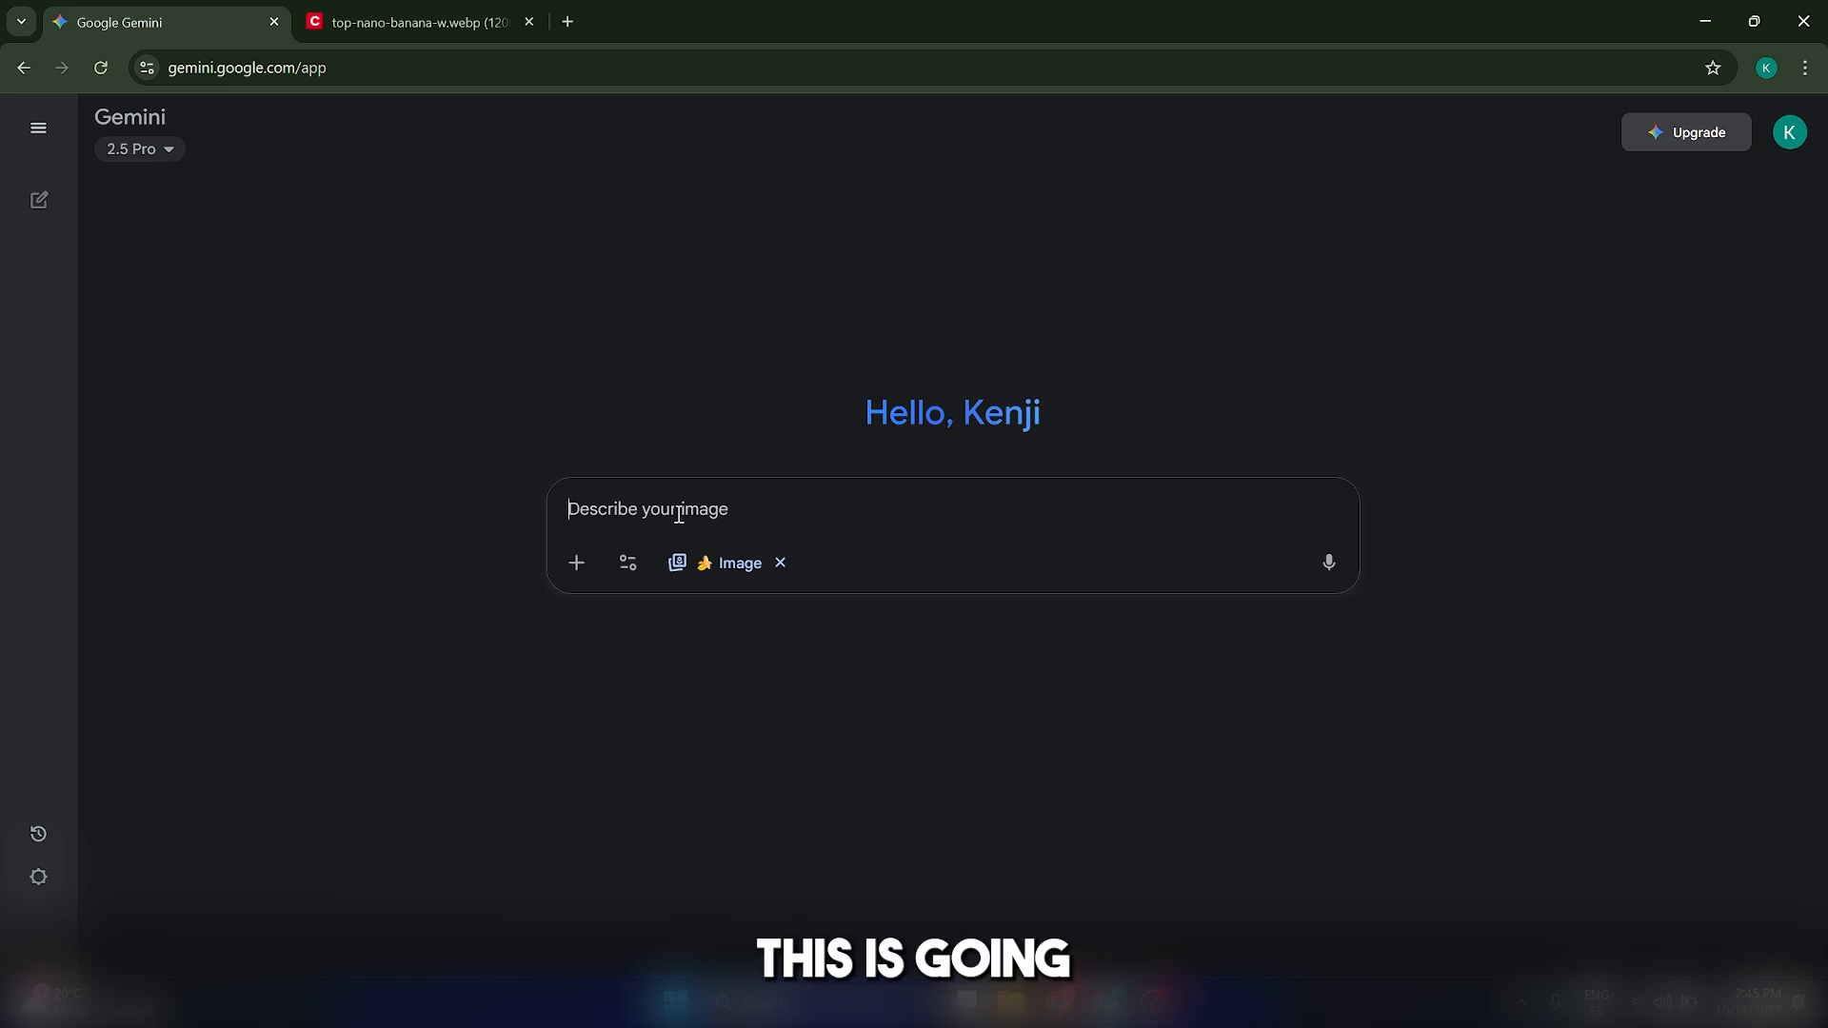
text(Generate a sleek, modern smart water bottle. It should have a minimalist design, a matte black finish, and a subtle LED display showing hydration levels. Photorealistic, studio lighting.)
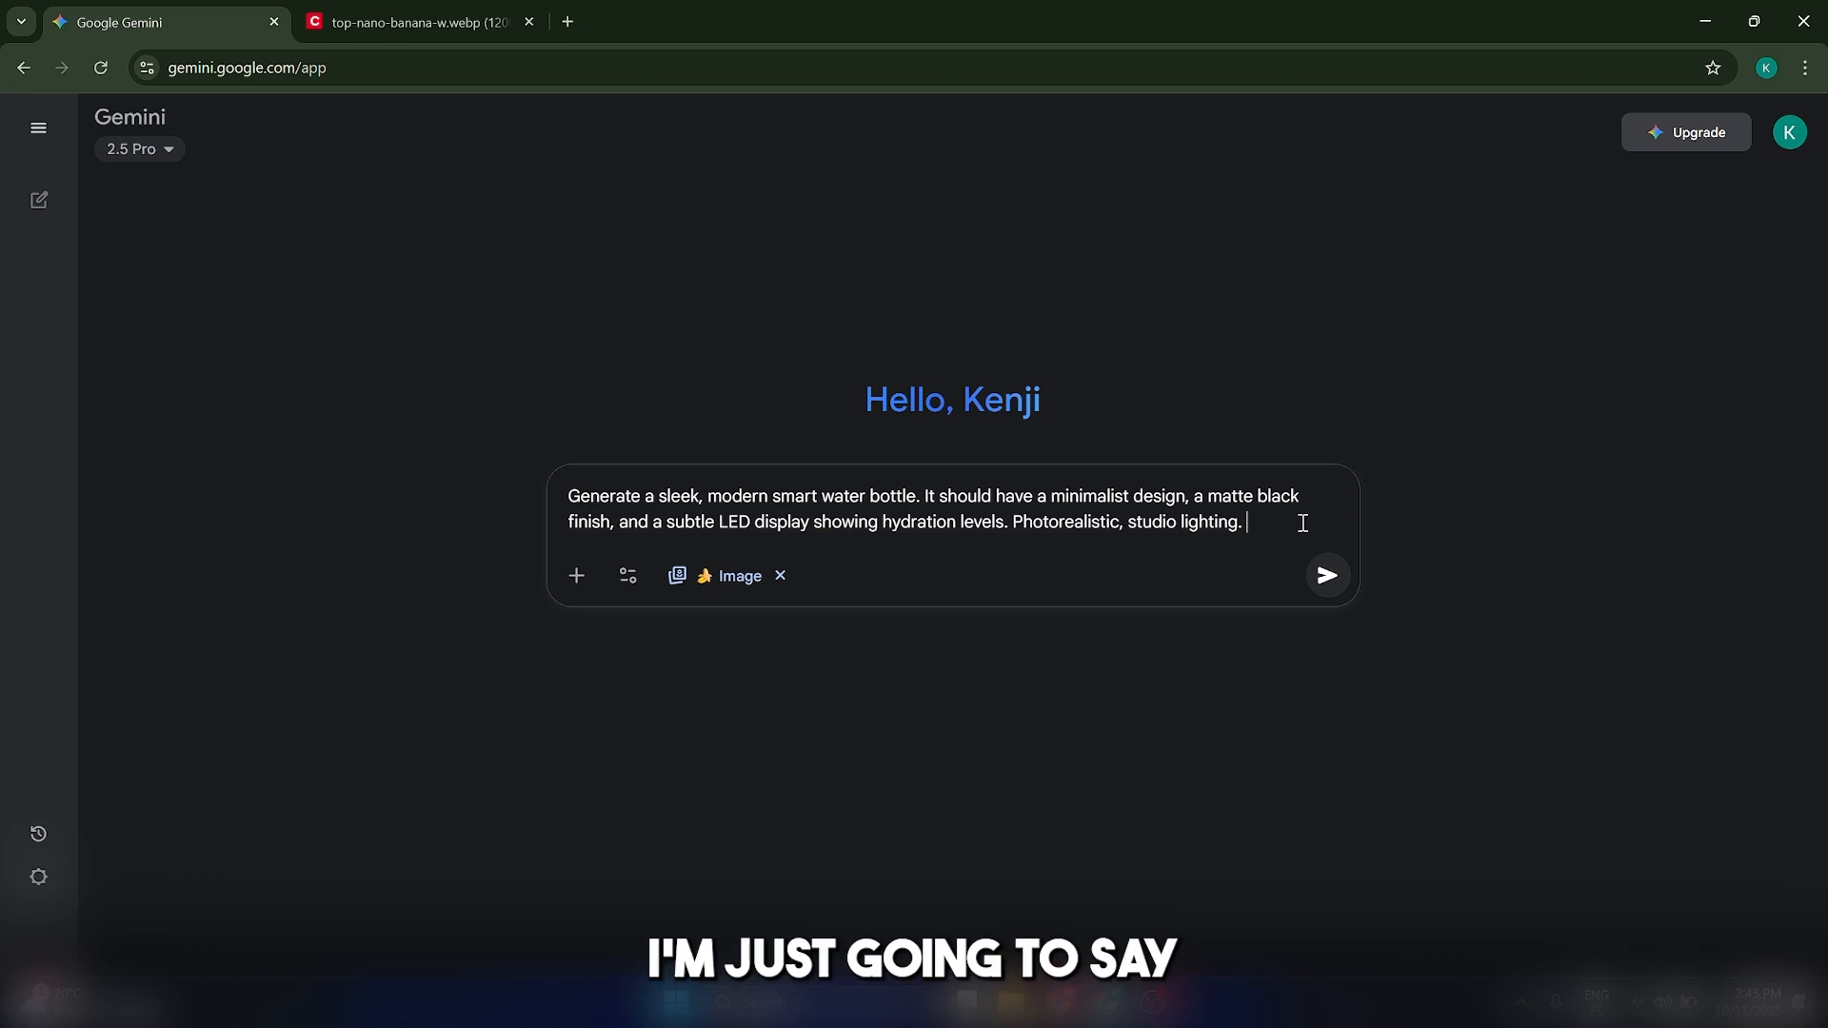
text(Clean background.)
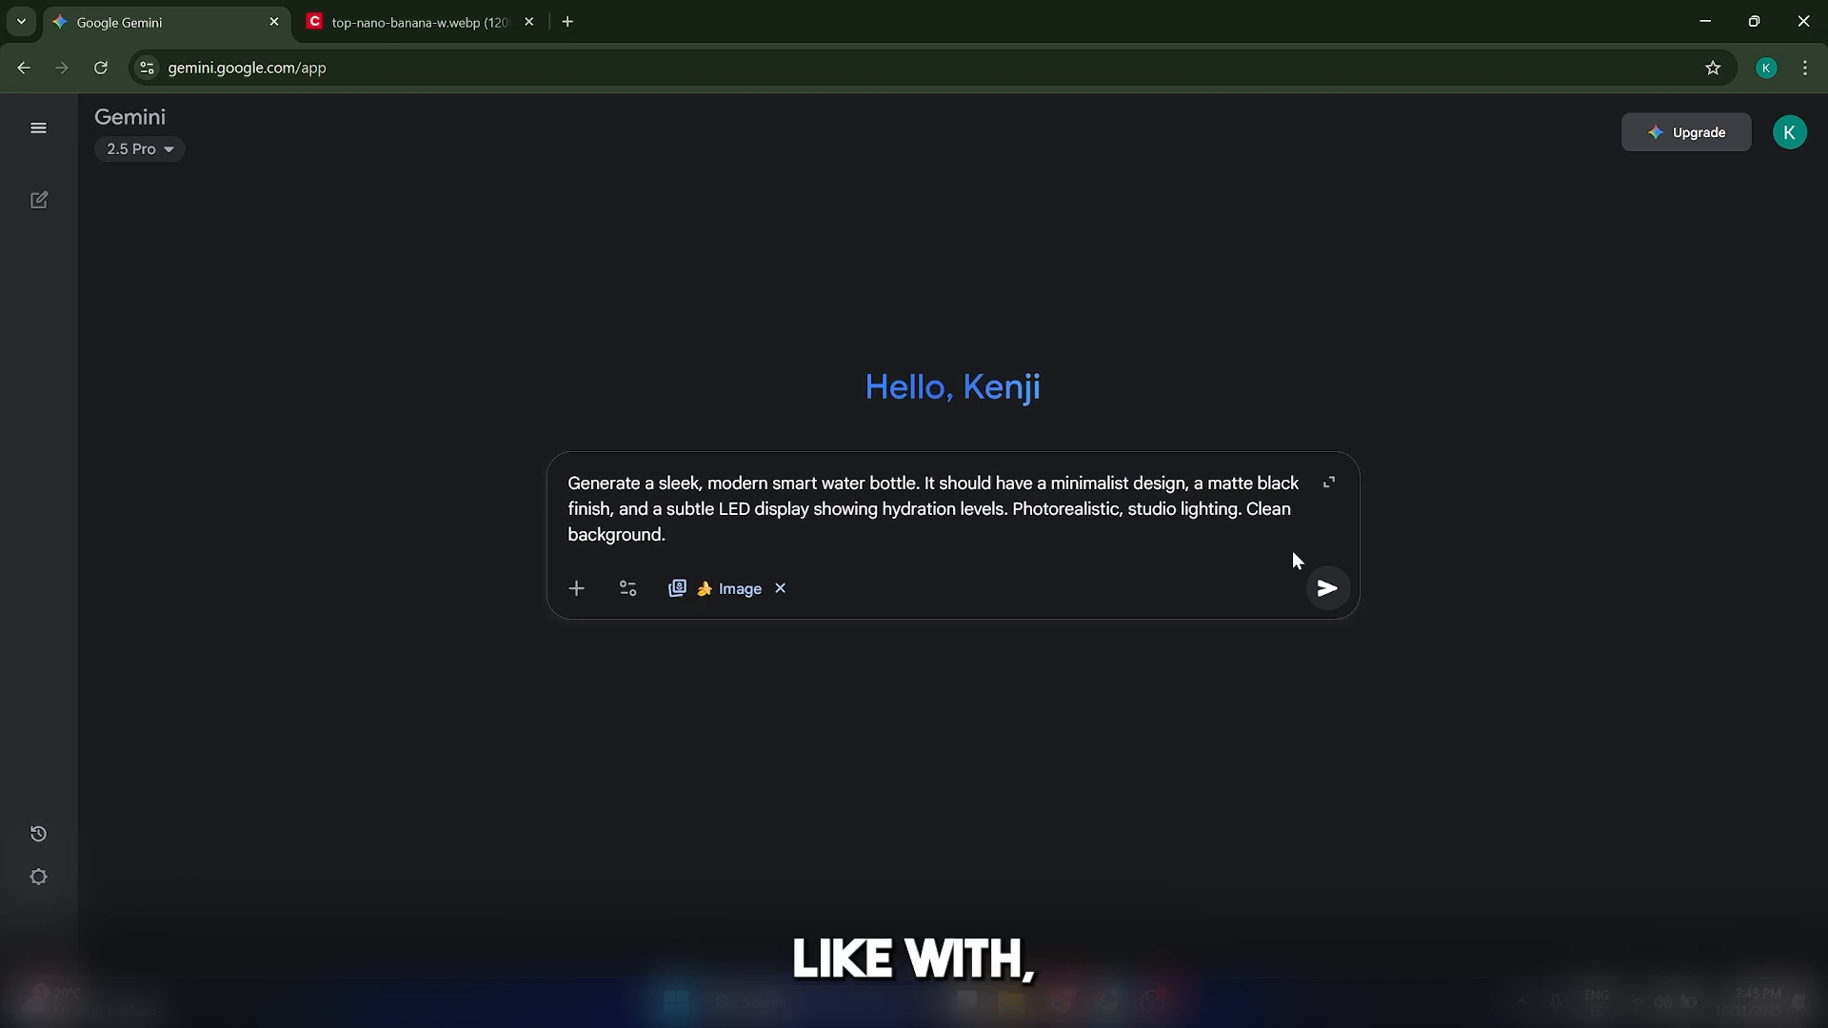
click(1329, 584)
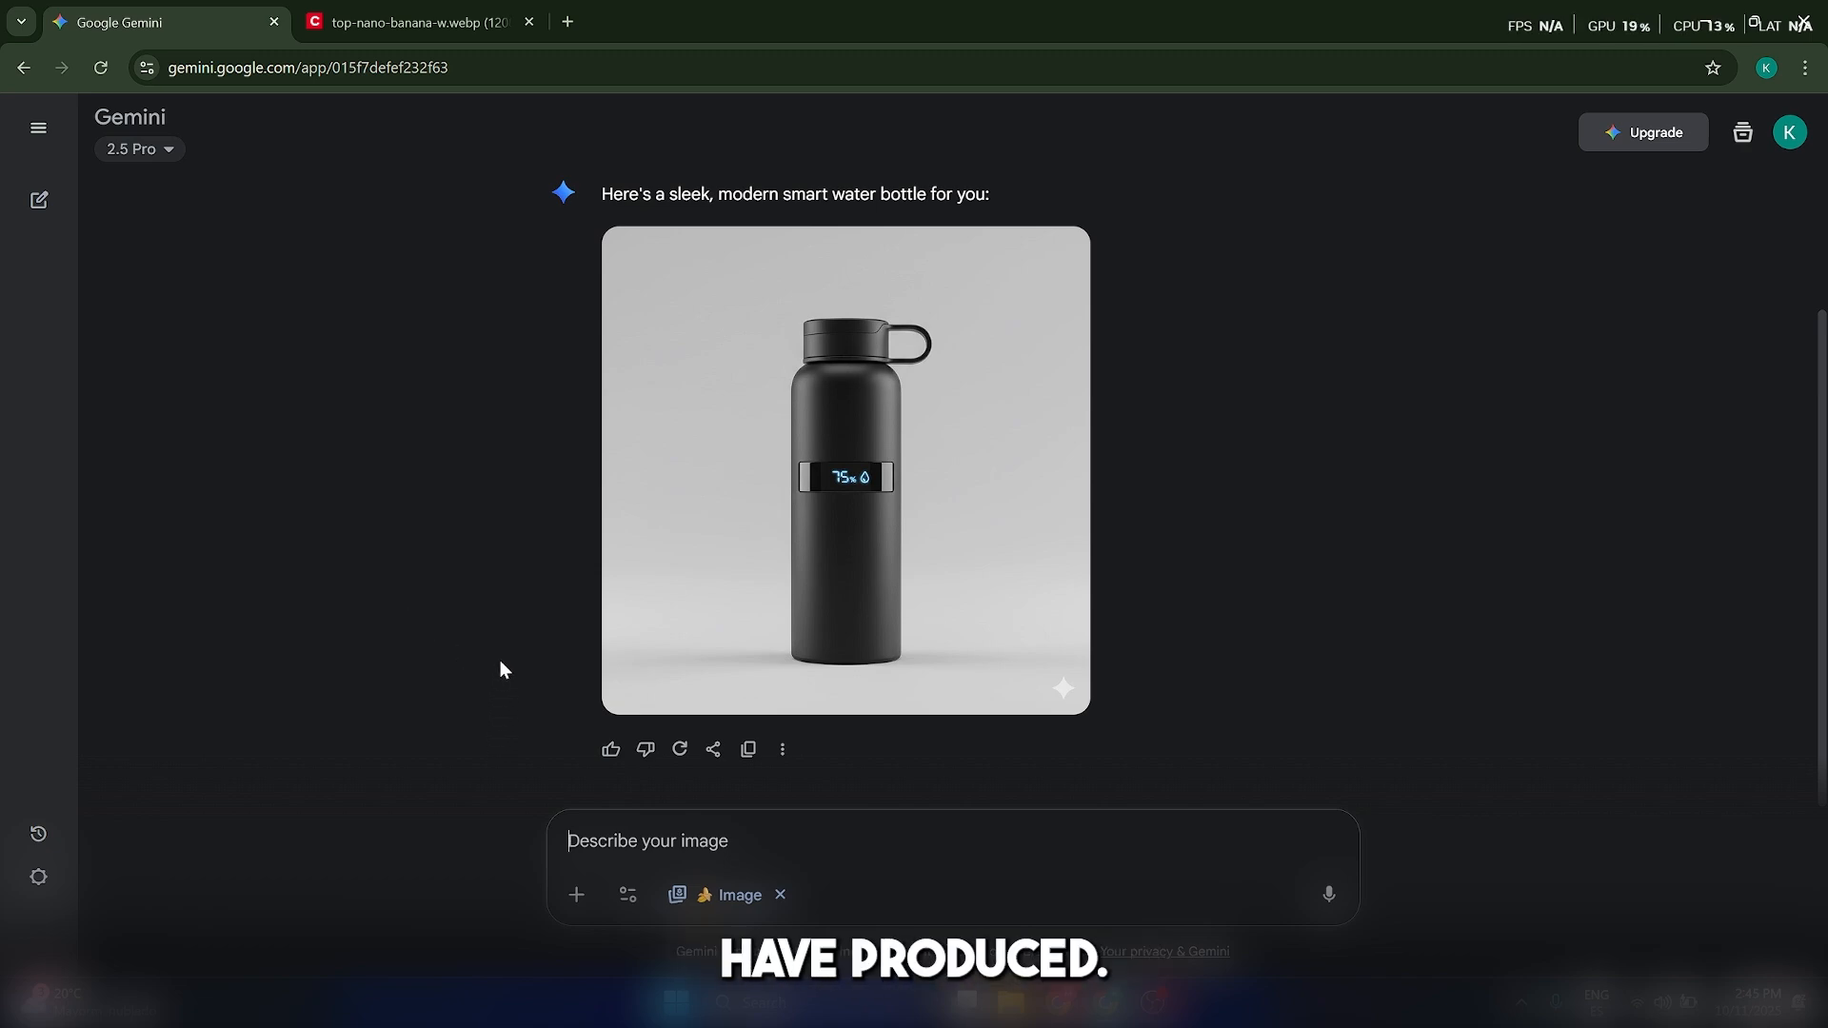
Open the generated bottle image in the full-size viewer and return to the chat
click(568, 895)
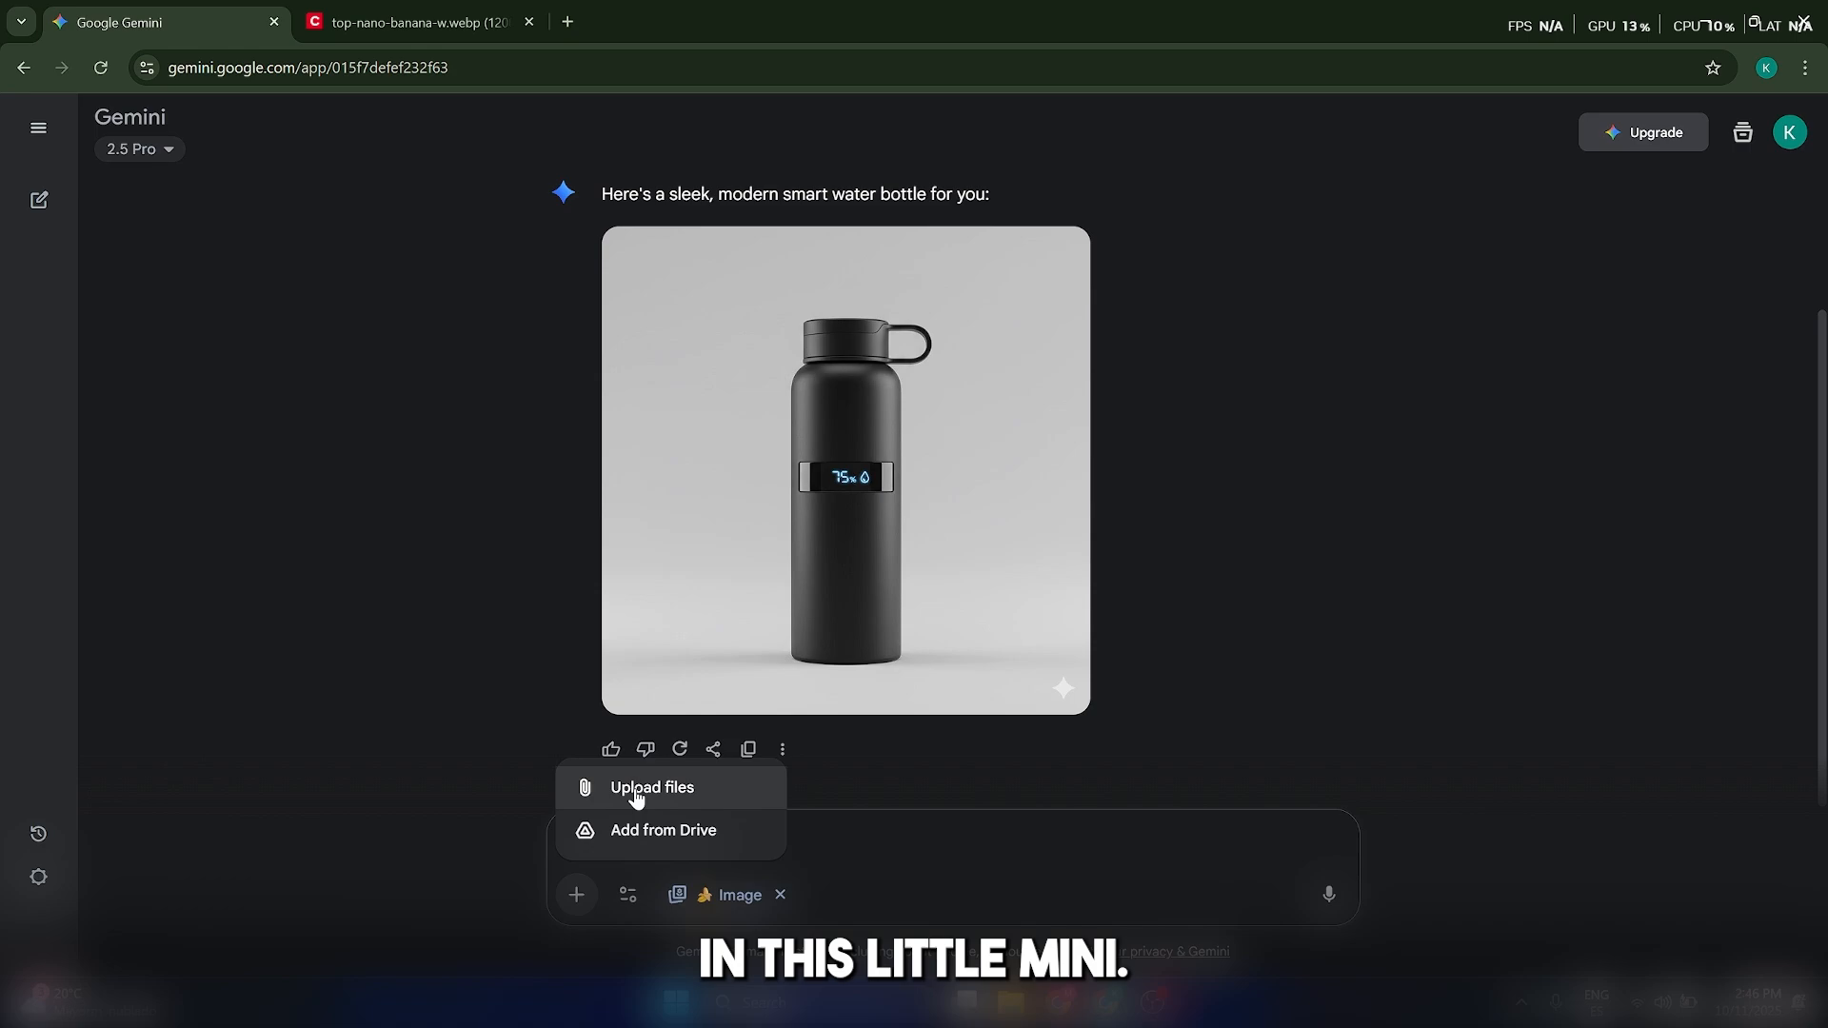
click(1301, 543)
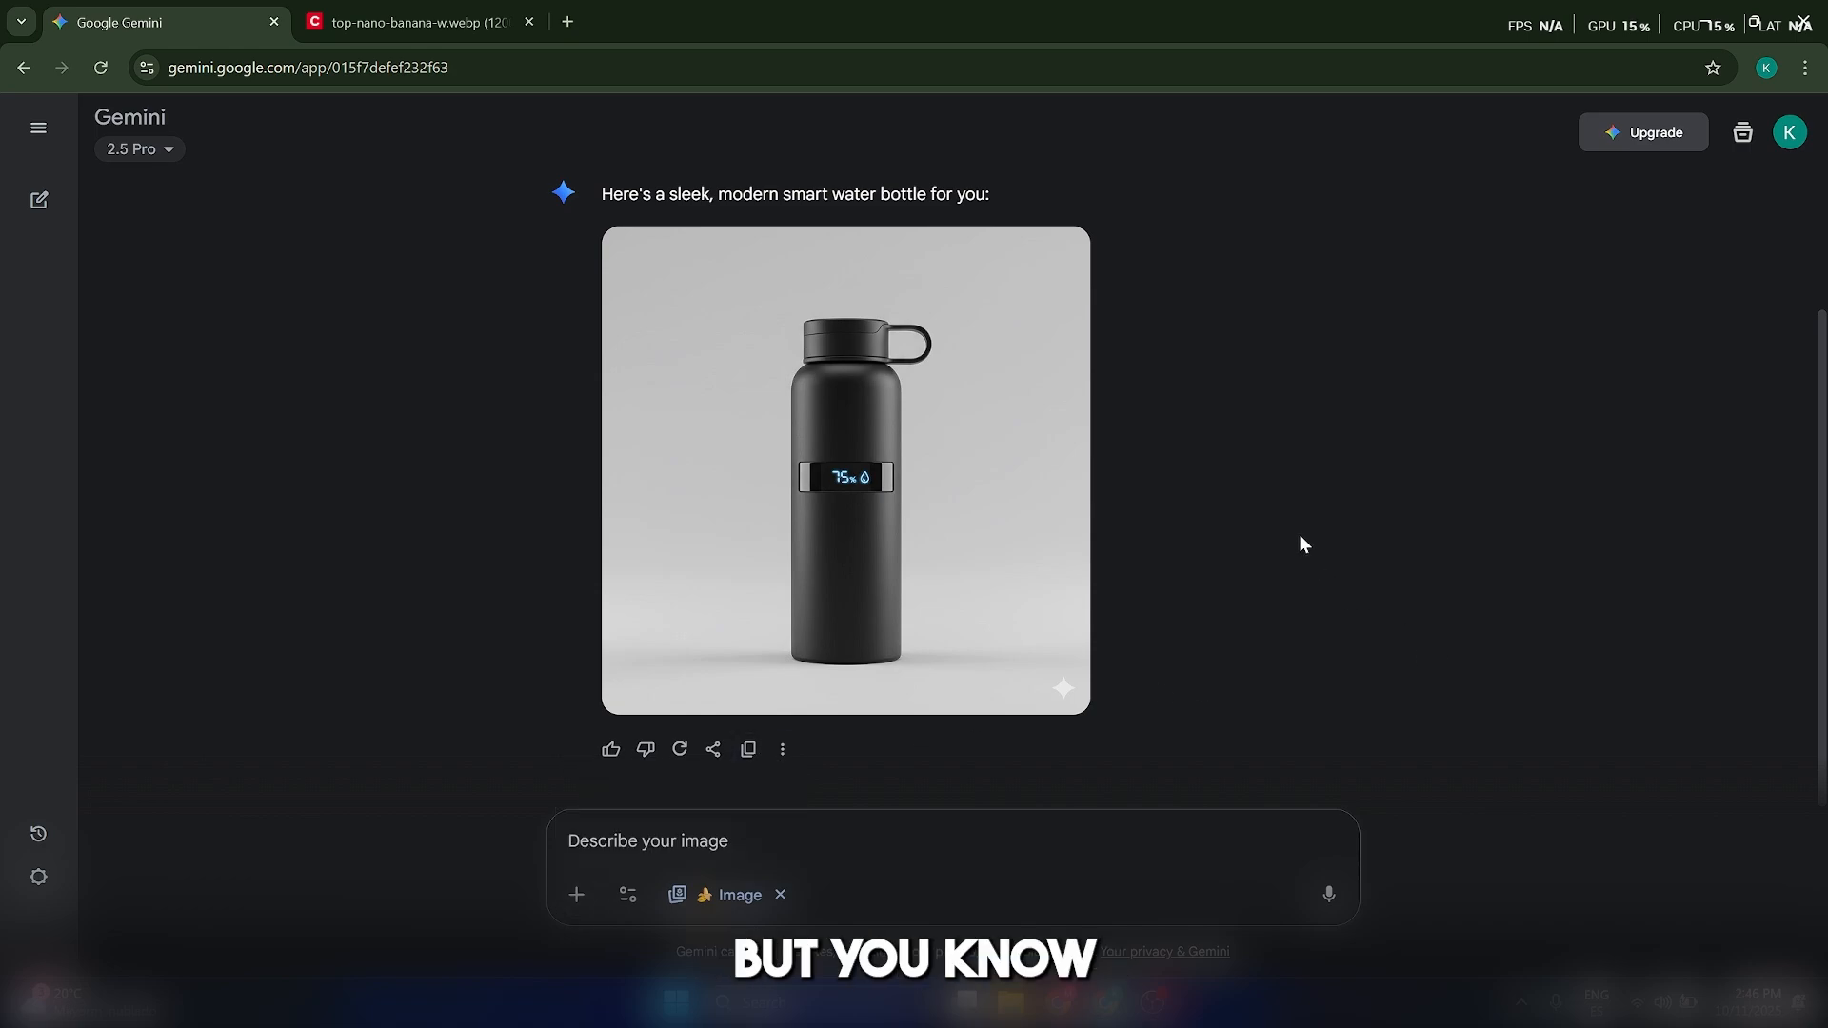
click(952, 493)
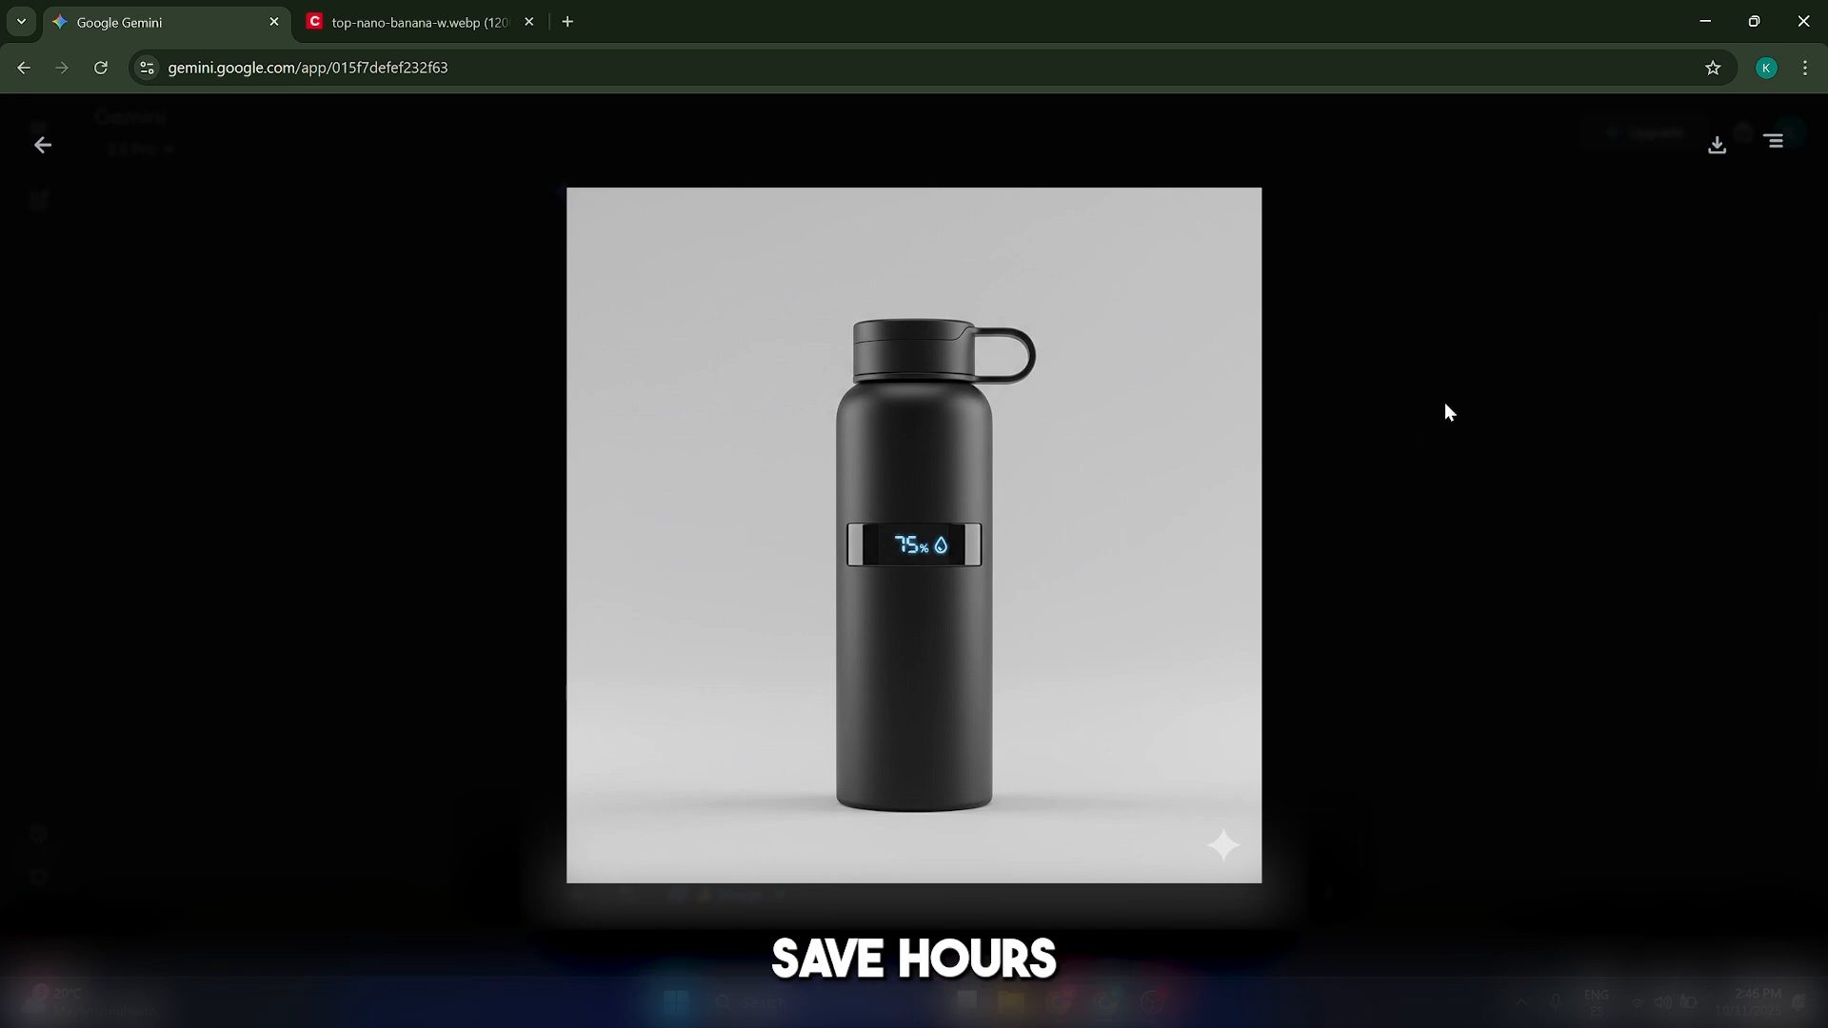
click(42, 145)
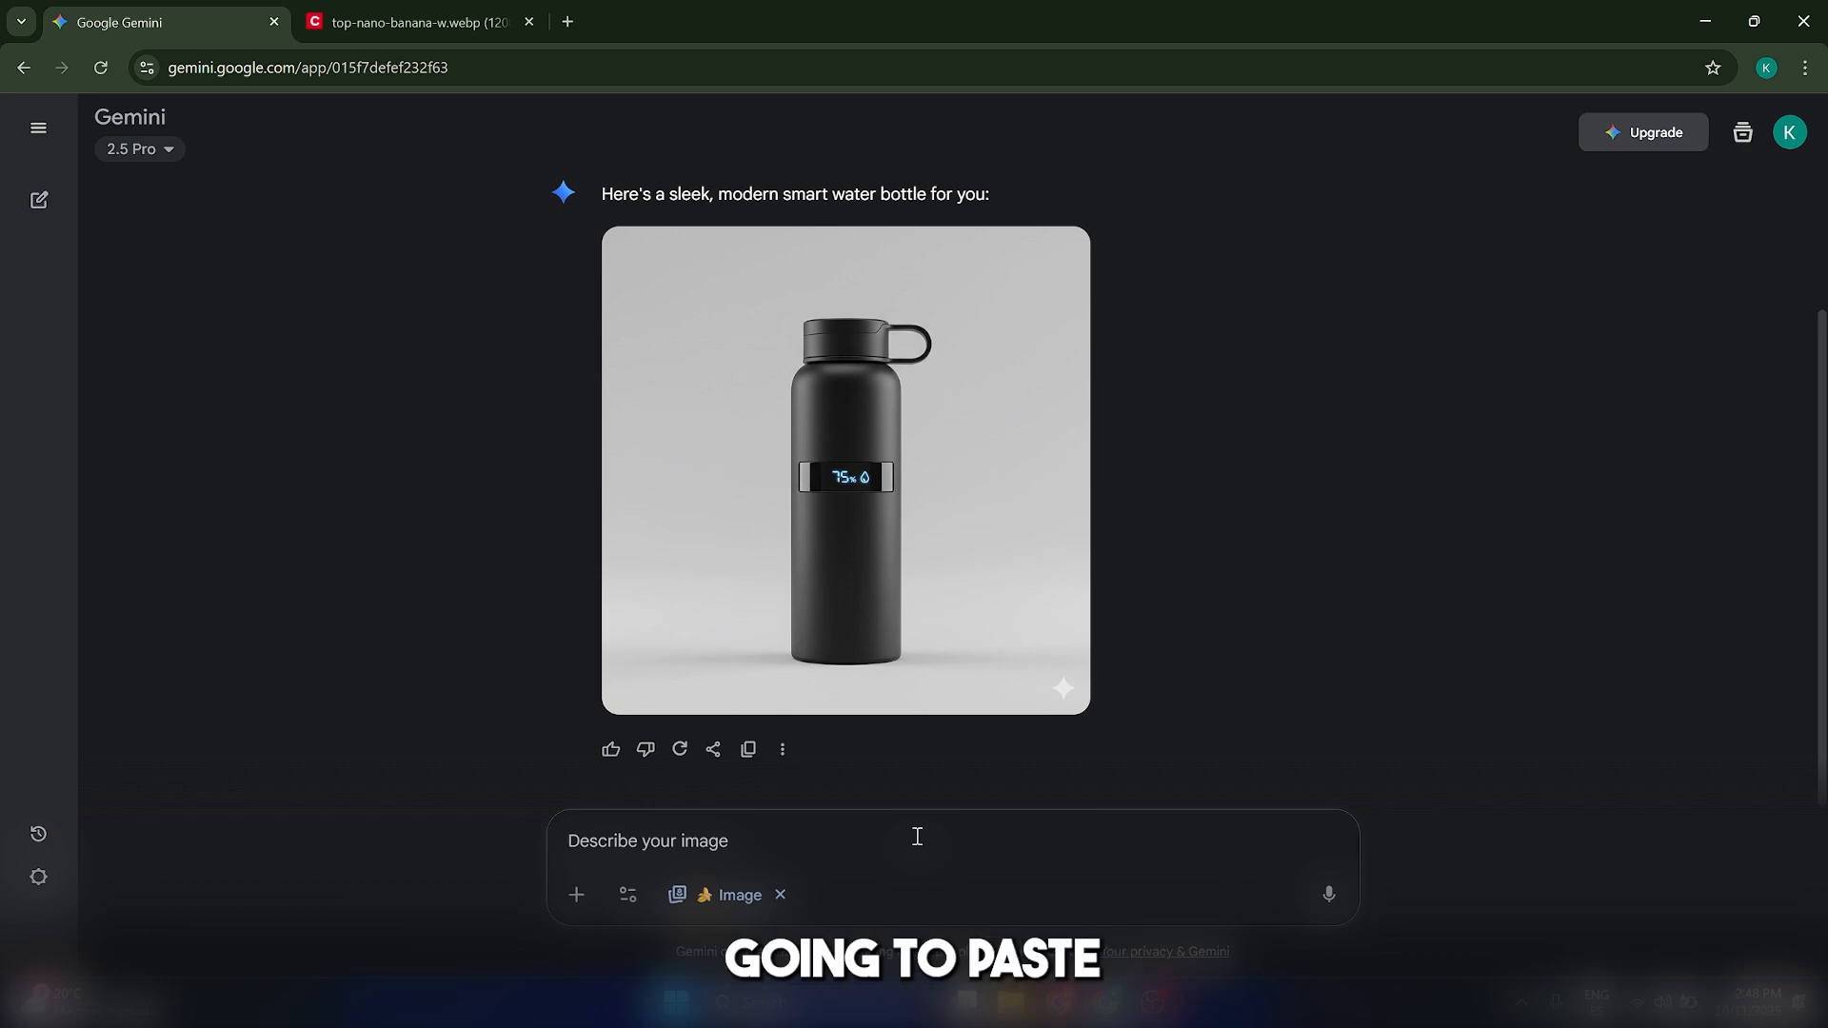
Request exactly the same smart water bottle but with a brushed aluminum finish and a deep forest green color
text(Now, create a version of exactly the same smart water bottle, but with a brushed aluminum finish and a deep forest green color.)
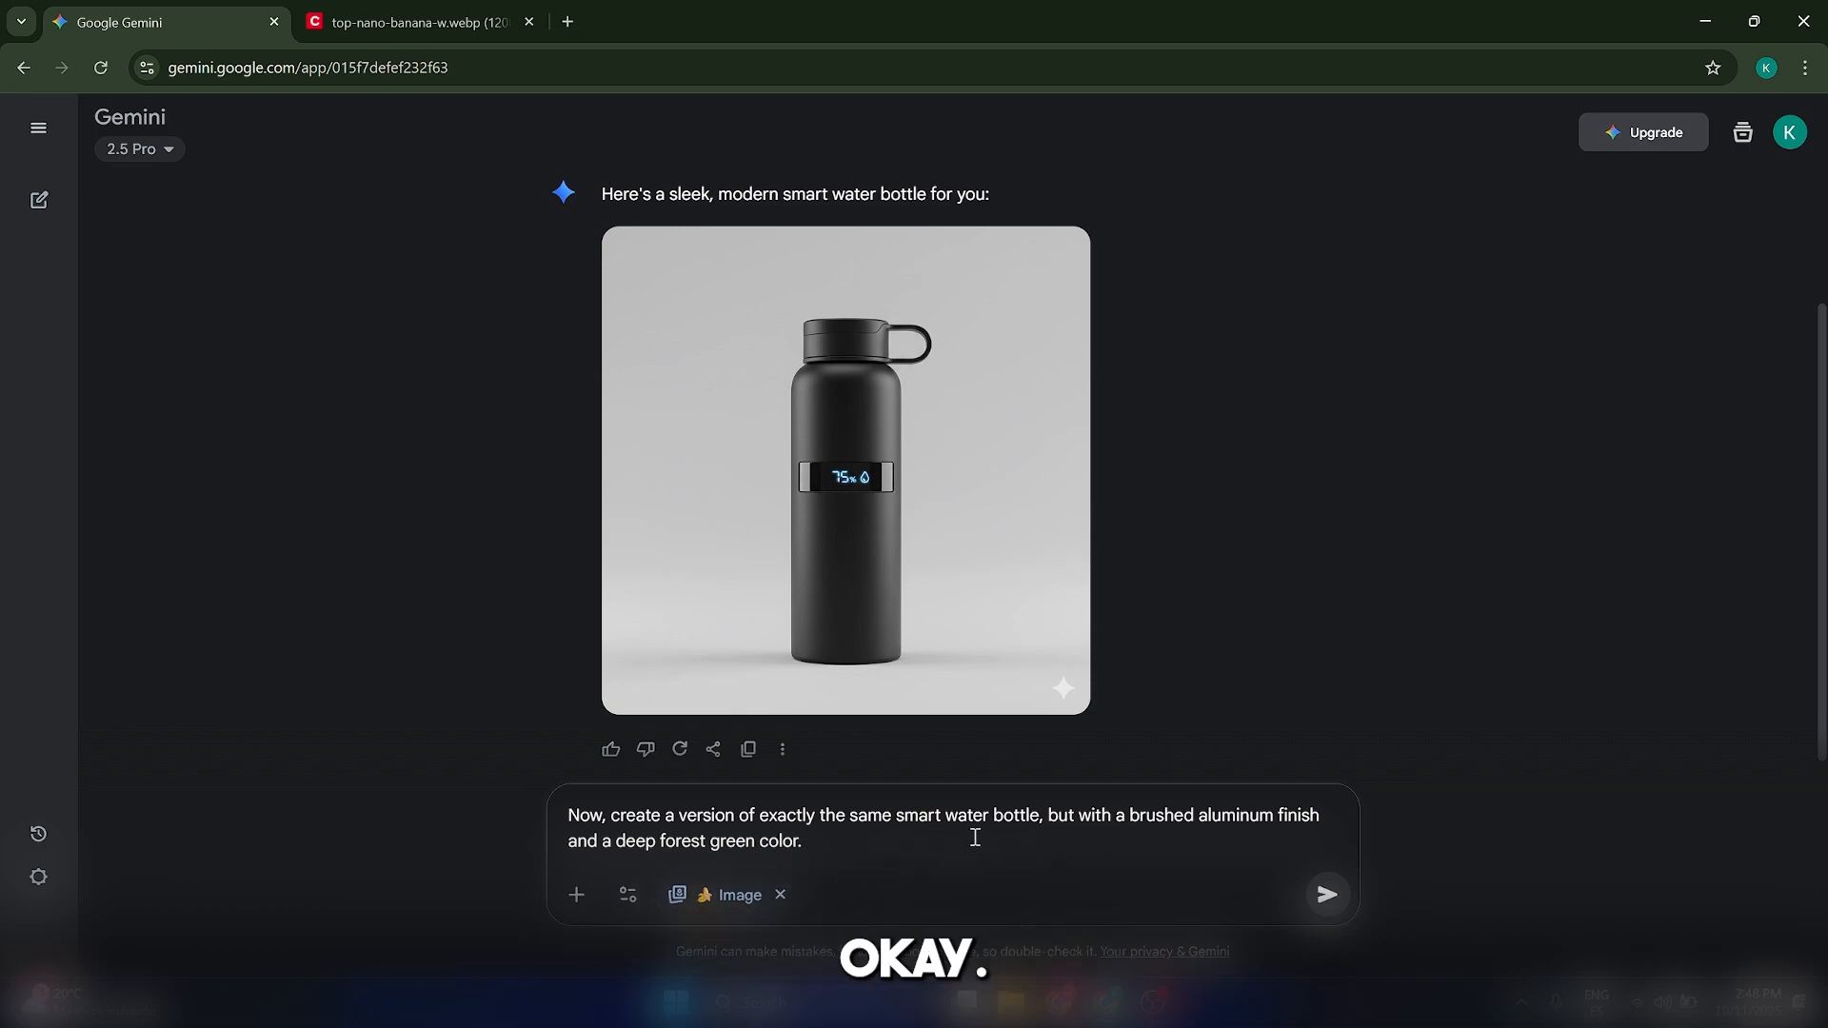
click(1327, 894)
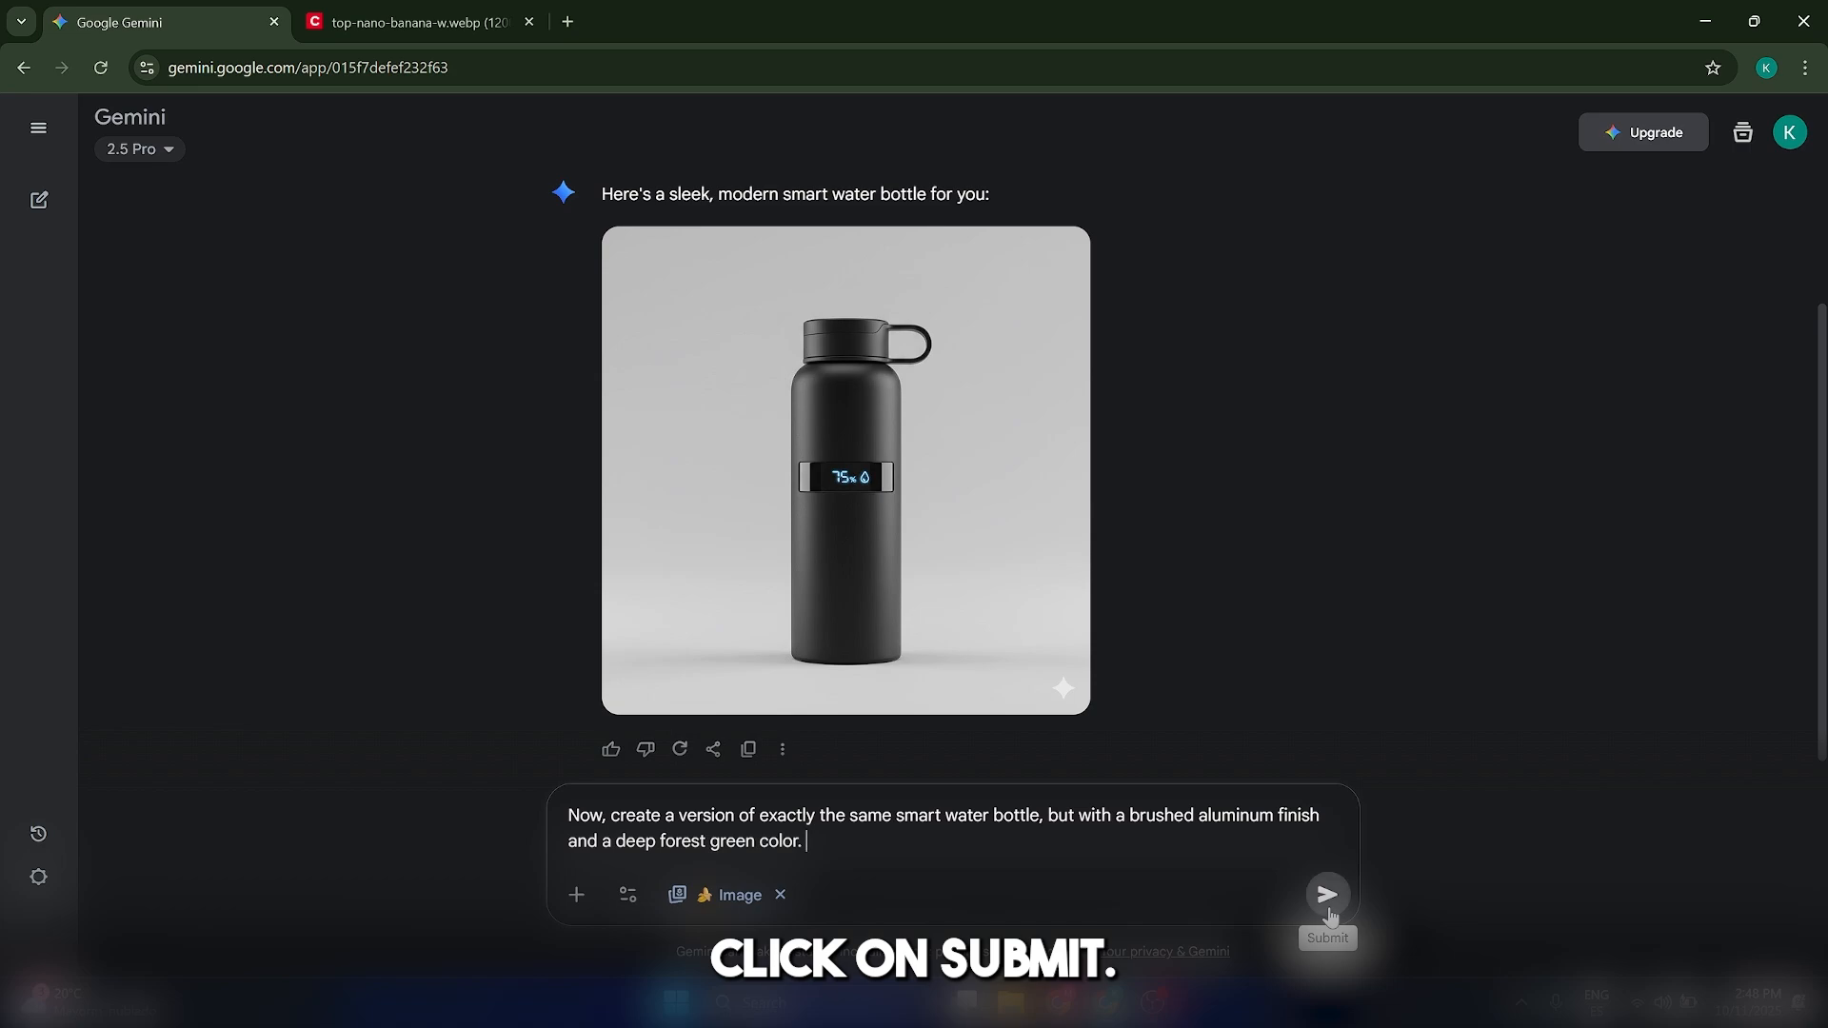
scroll(1017, 619, up, 5)
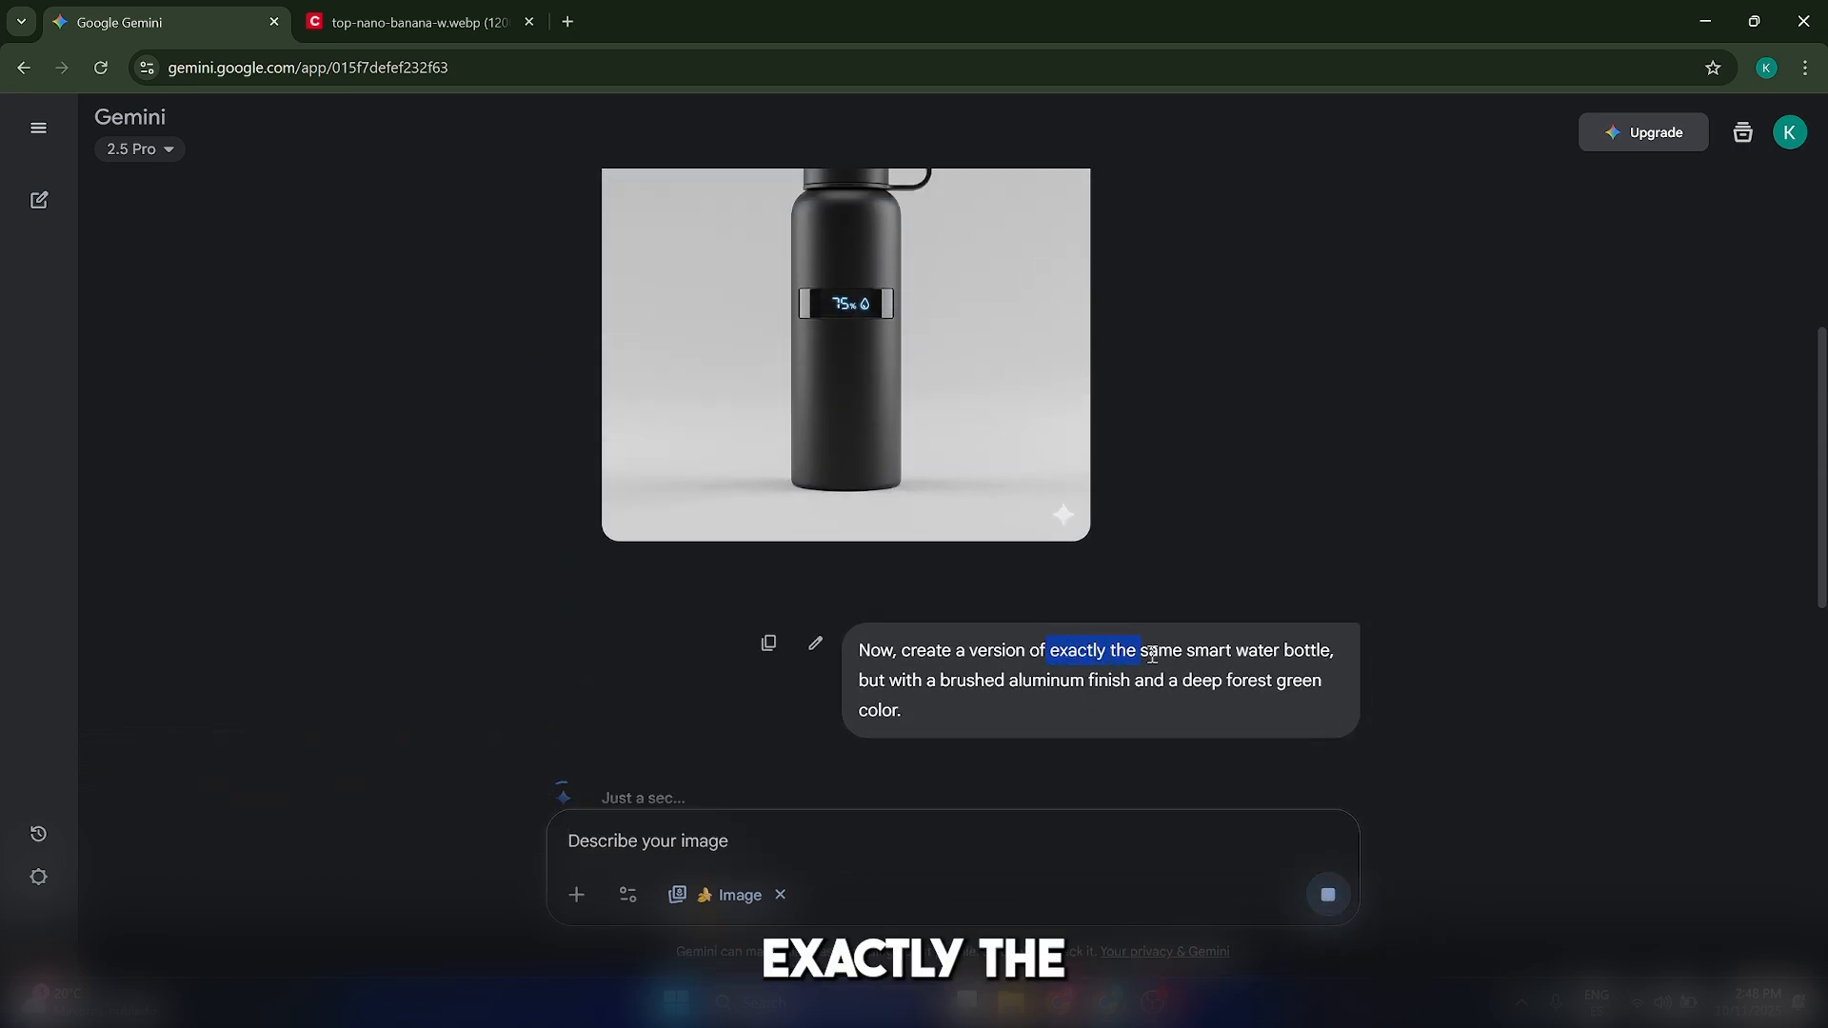
drag(1152, 654, 1314, 672)
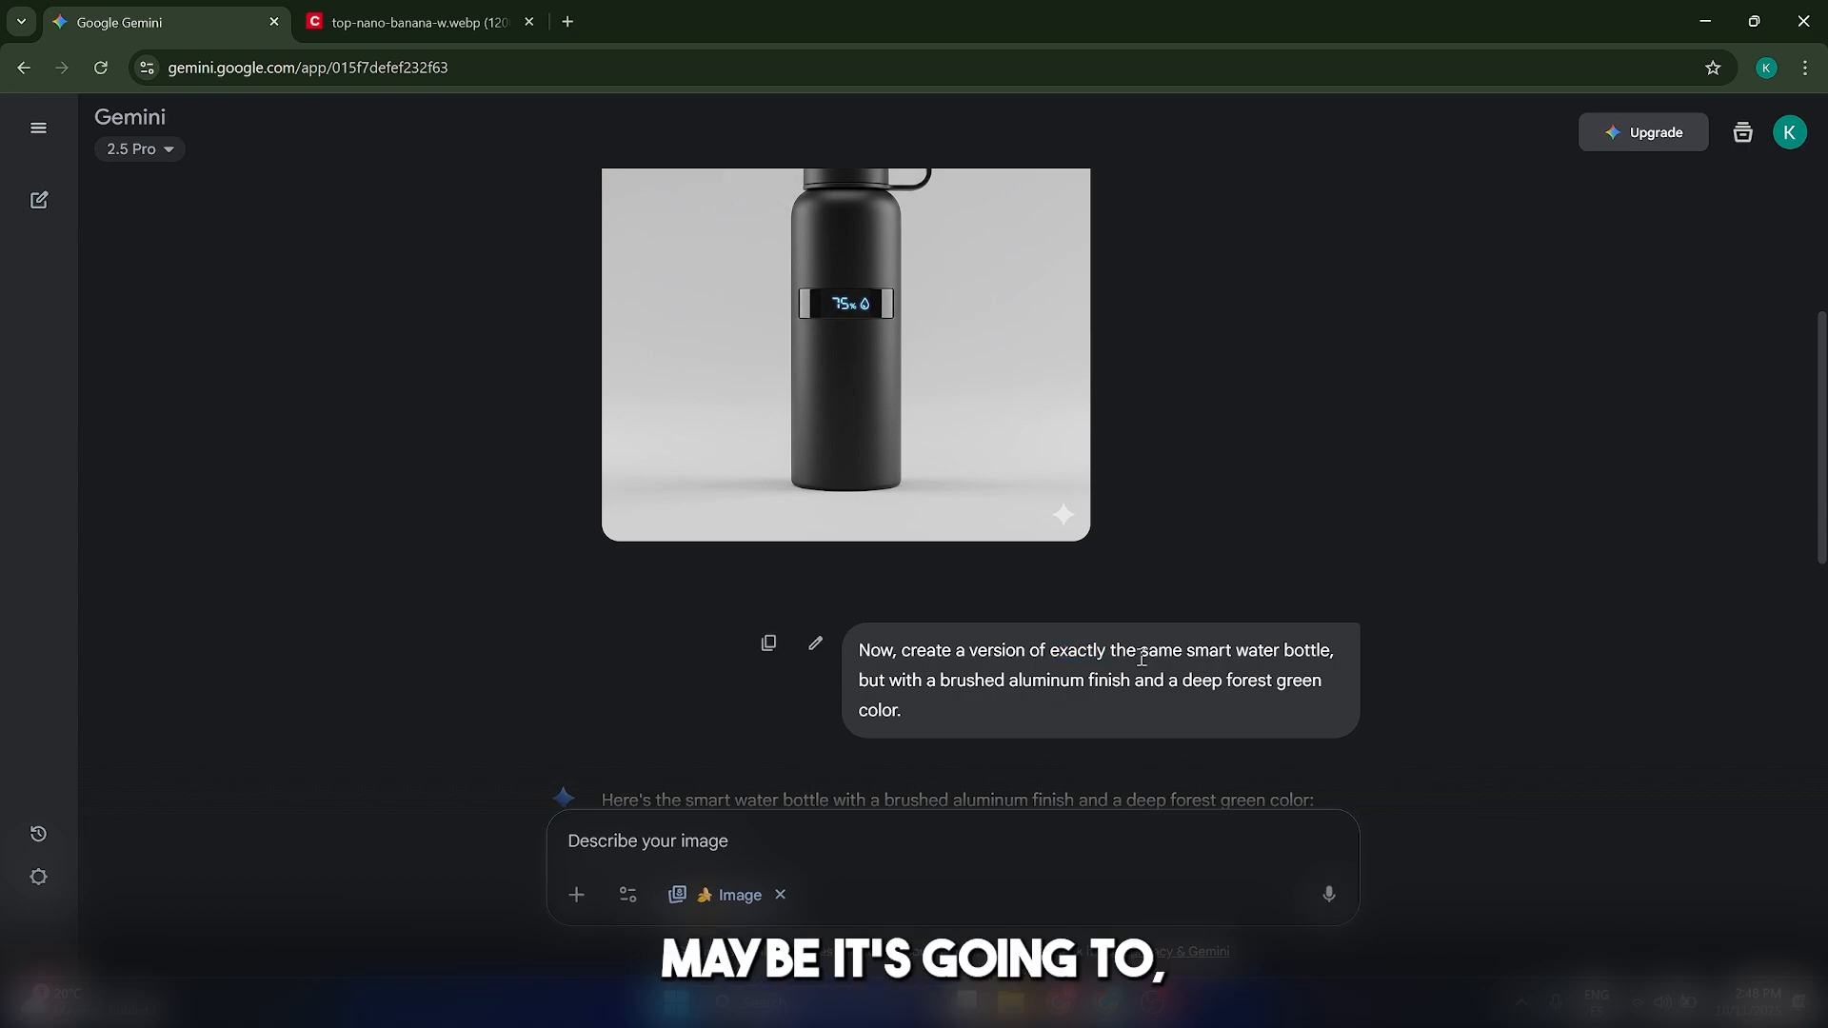
Compare the original black bottle with the green version, including viewing the green image full size
scroll(1033, 604, up, 2)
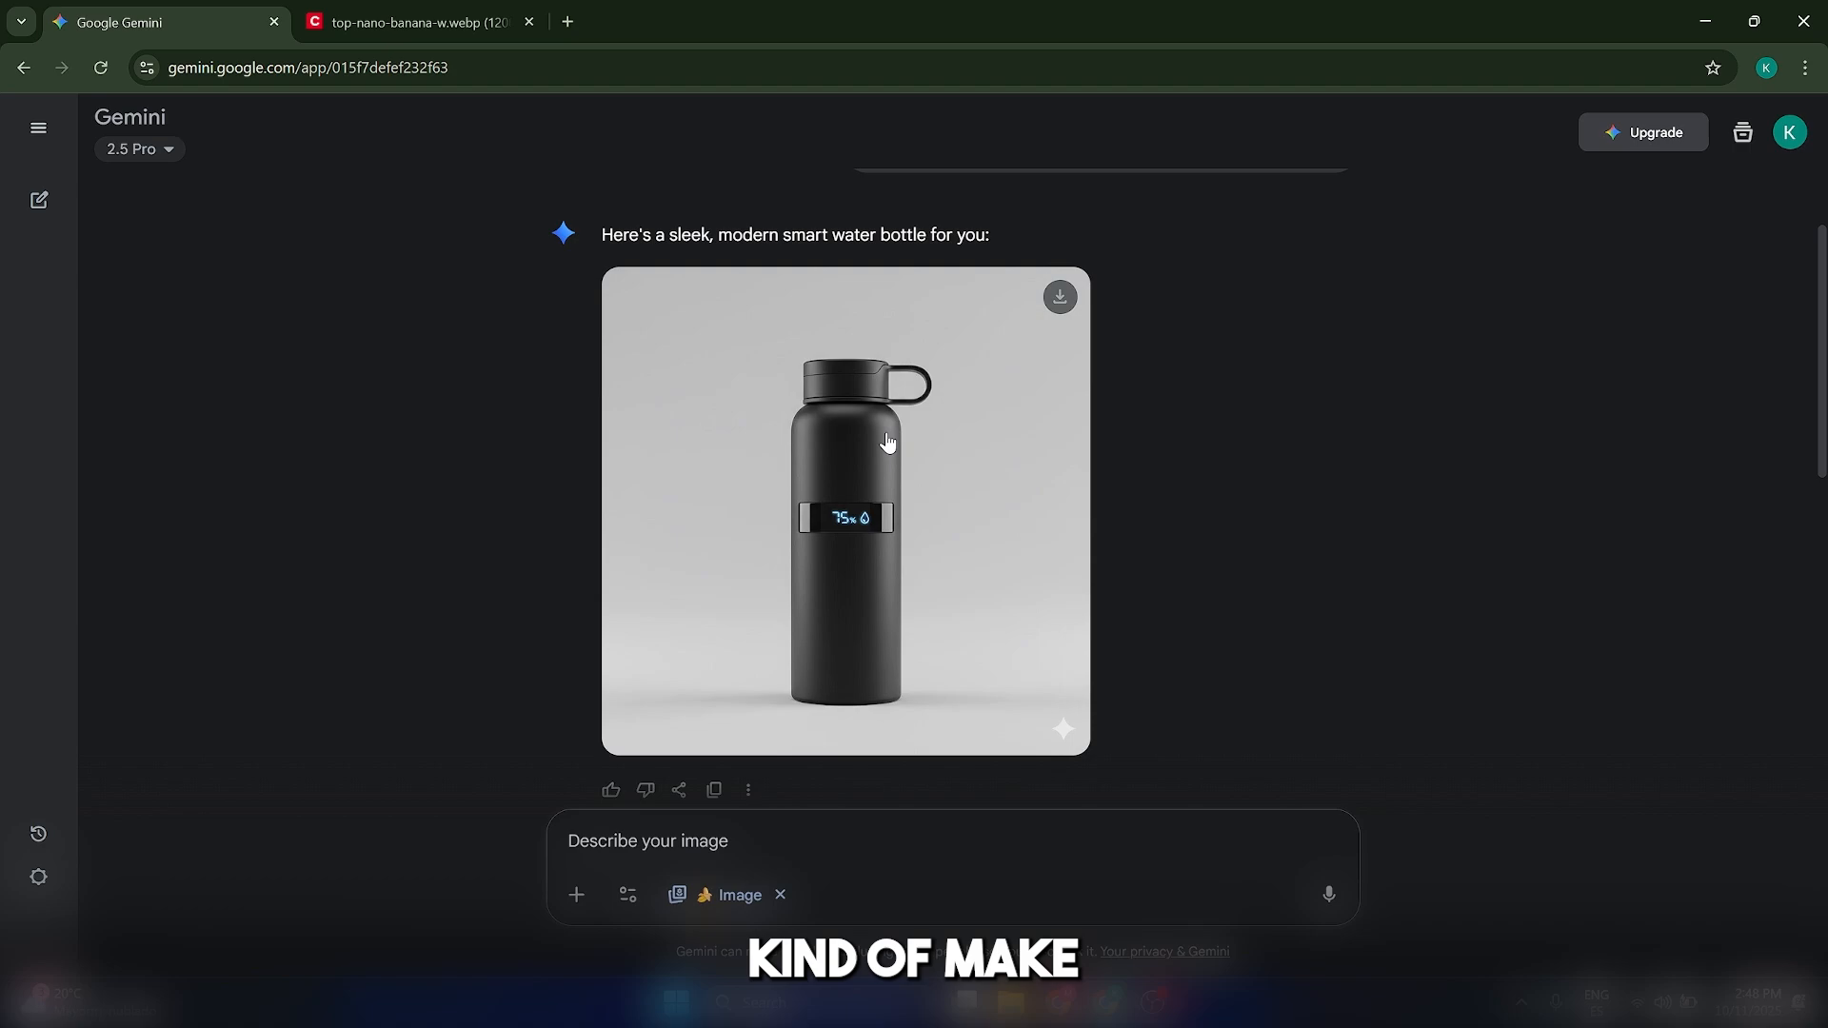
scroll(1131, 571, down, 1)
scroll(1097, 566, up, 1)
scroll(1098, 565, down, 2)
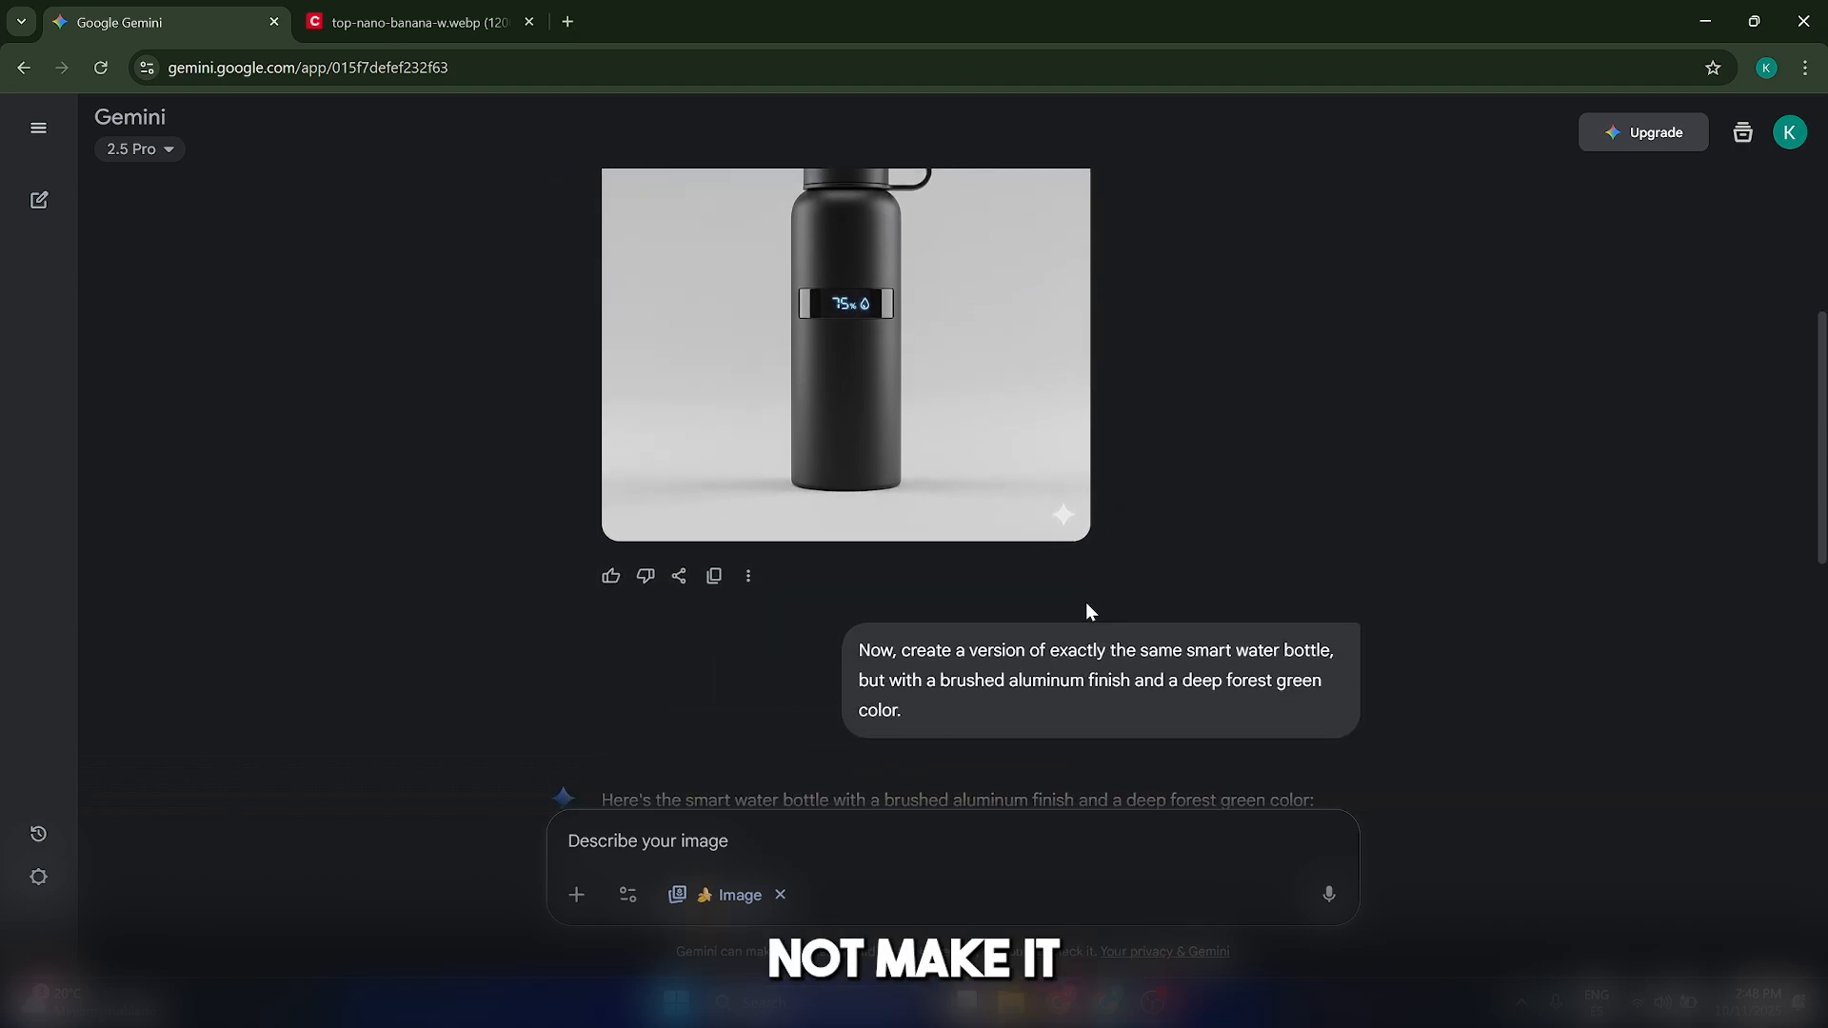
scroll(1036, 660, down, 5)
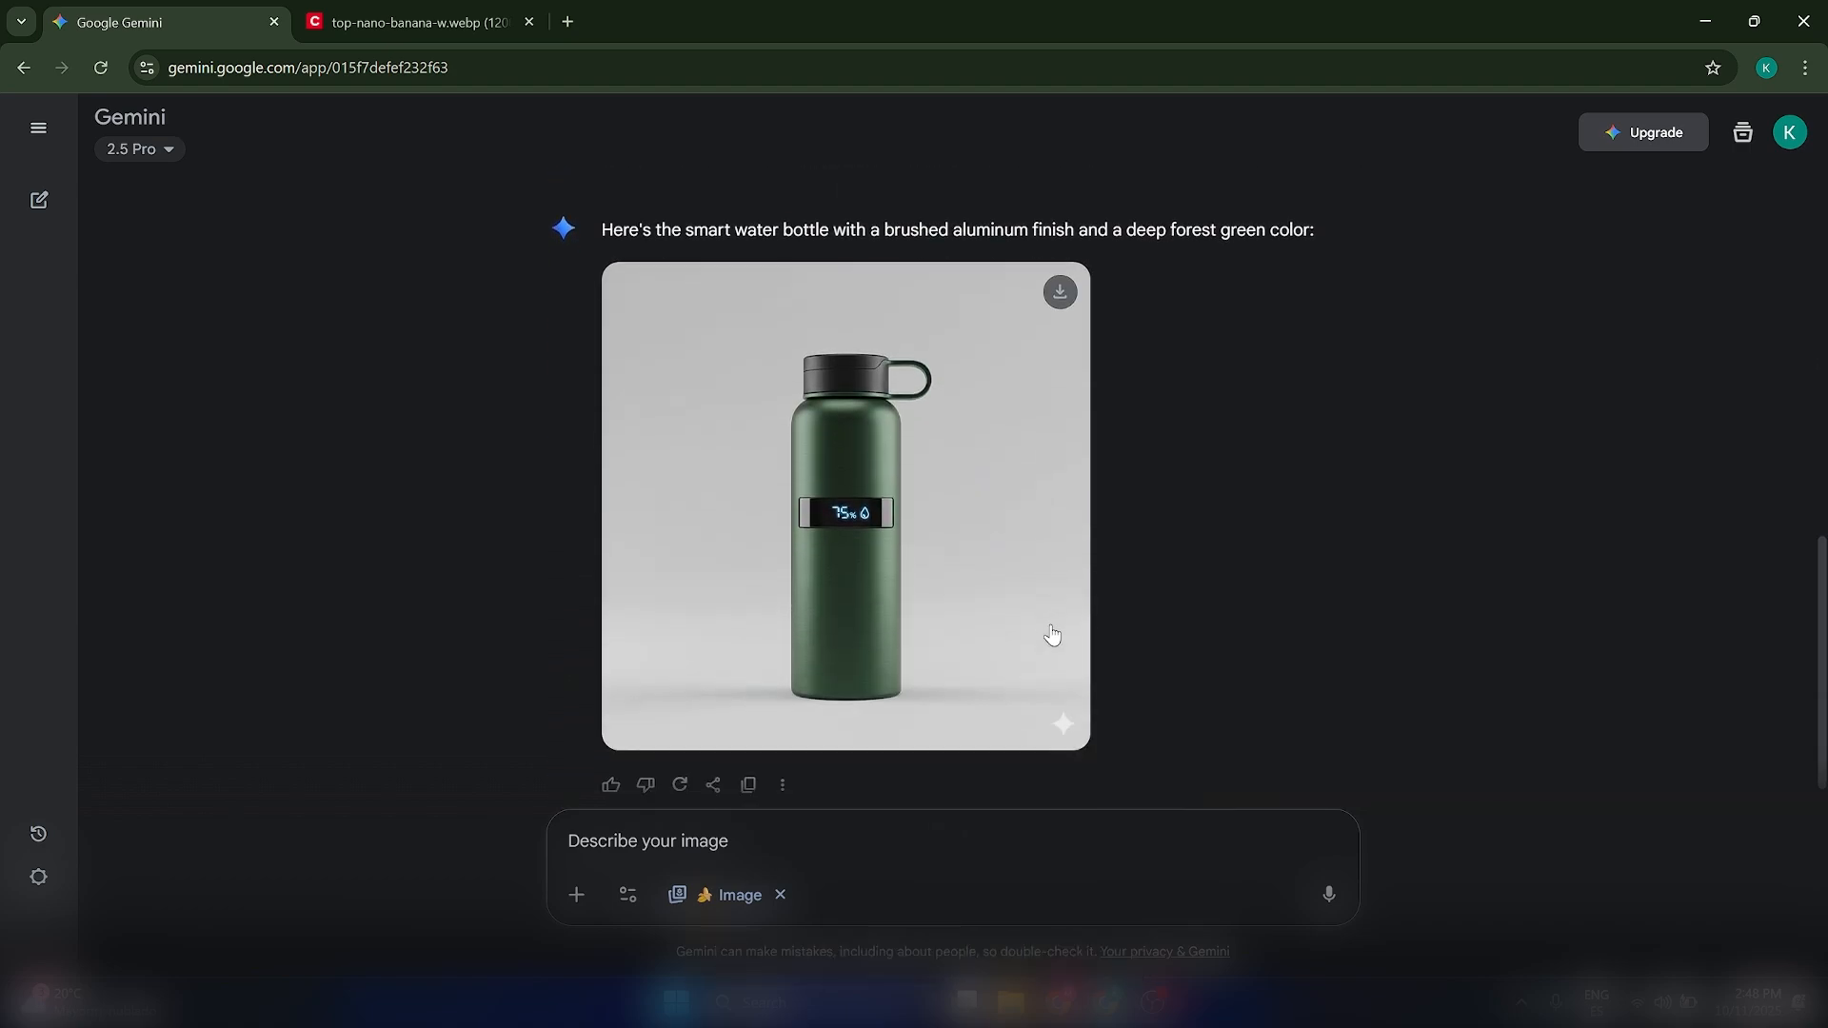
scroll(1053, 637, up, 8)
scroll(1045, 641, down, 9)
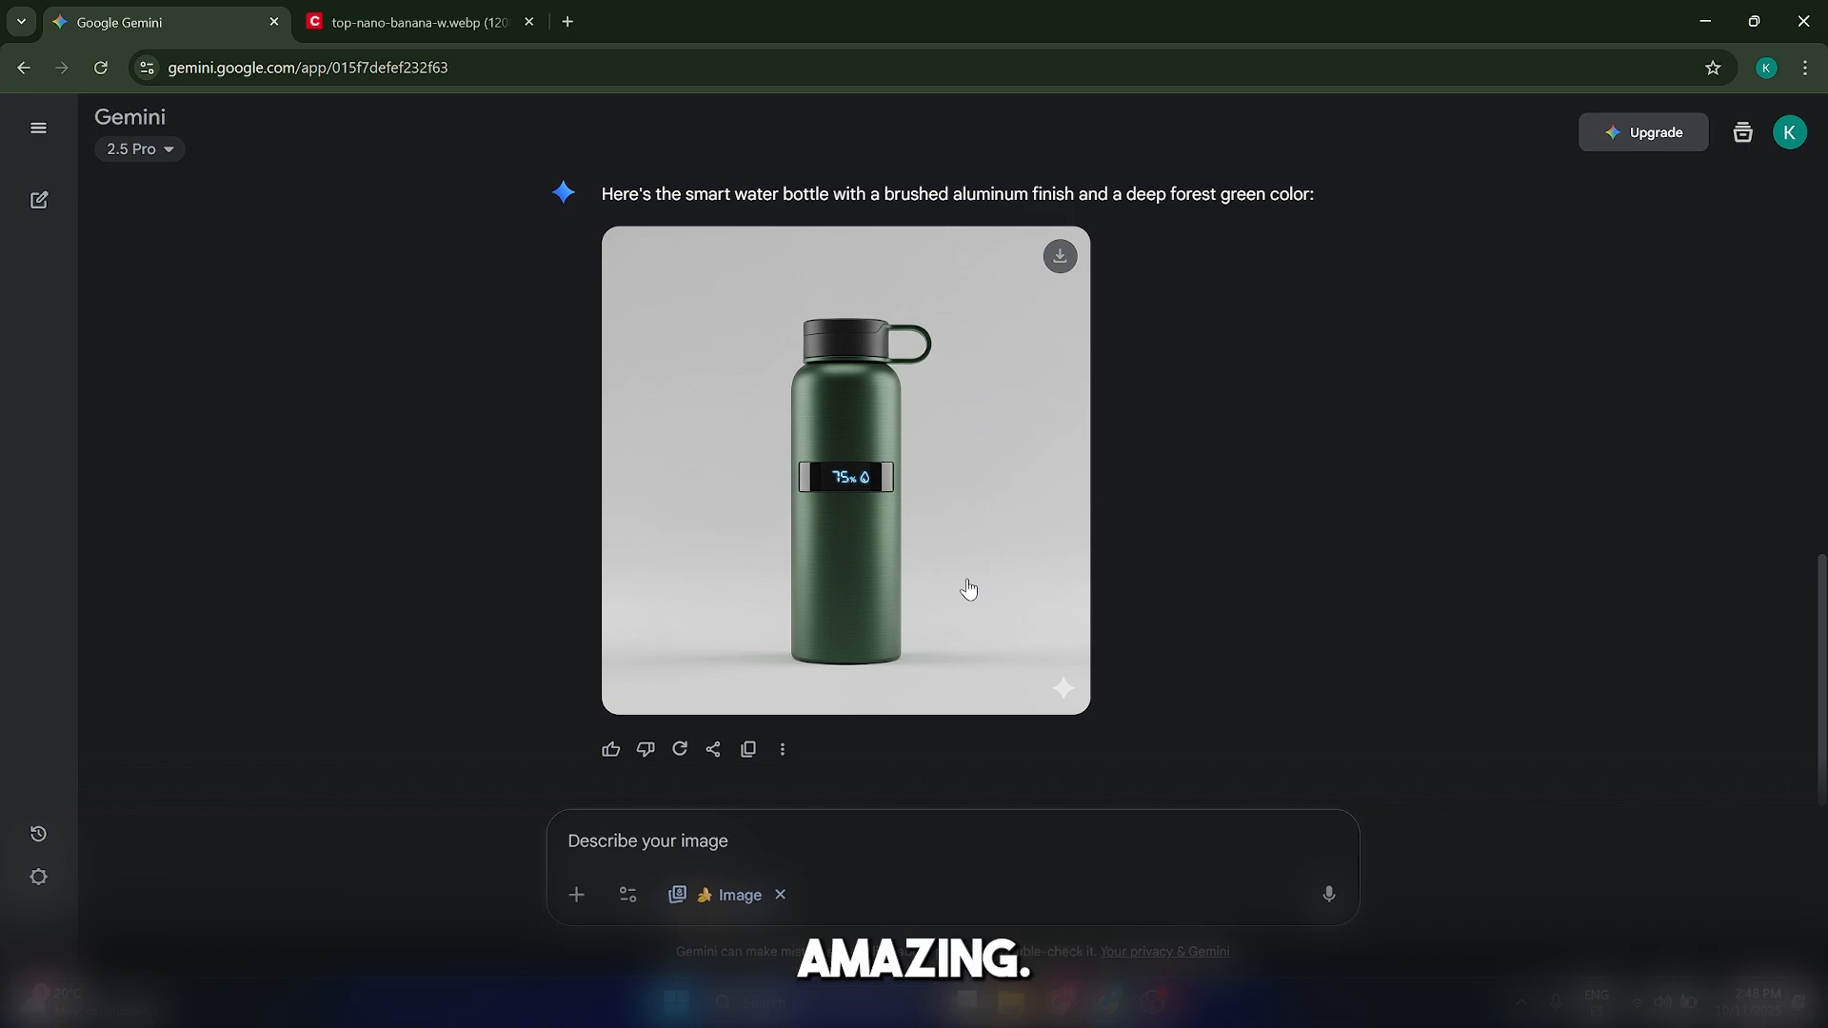
scroll(1029, 570, up, 1)
scroll(1030, 570, up, 8)
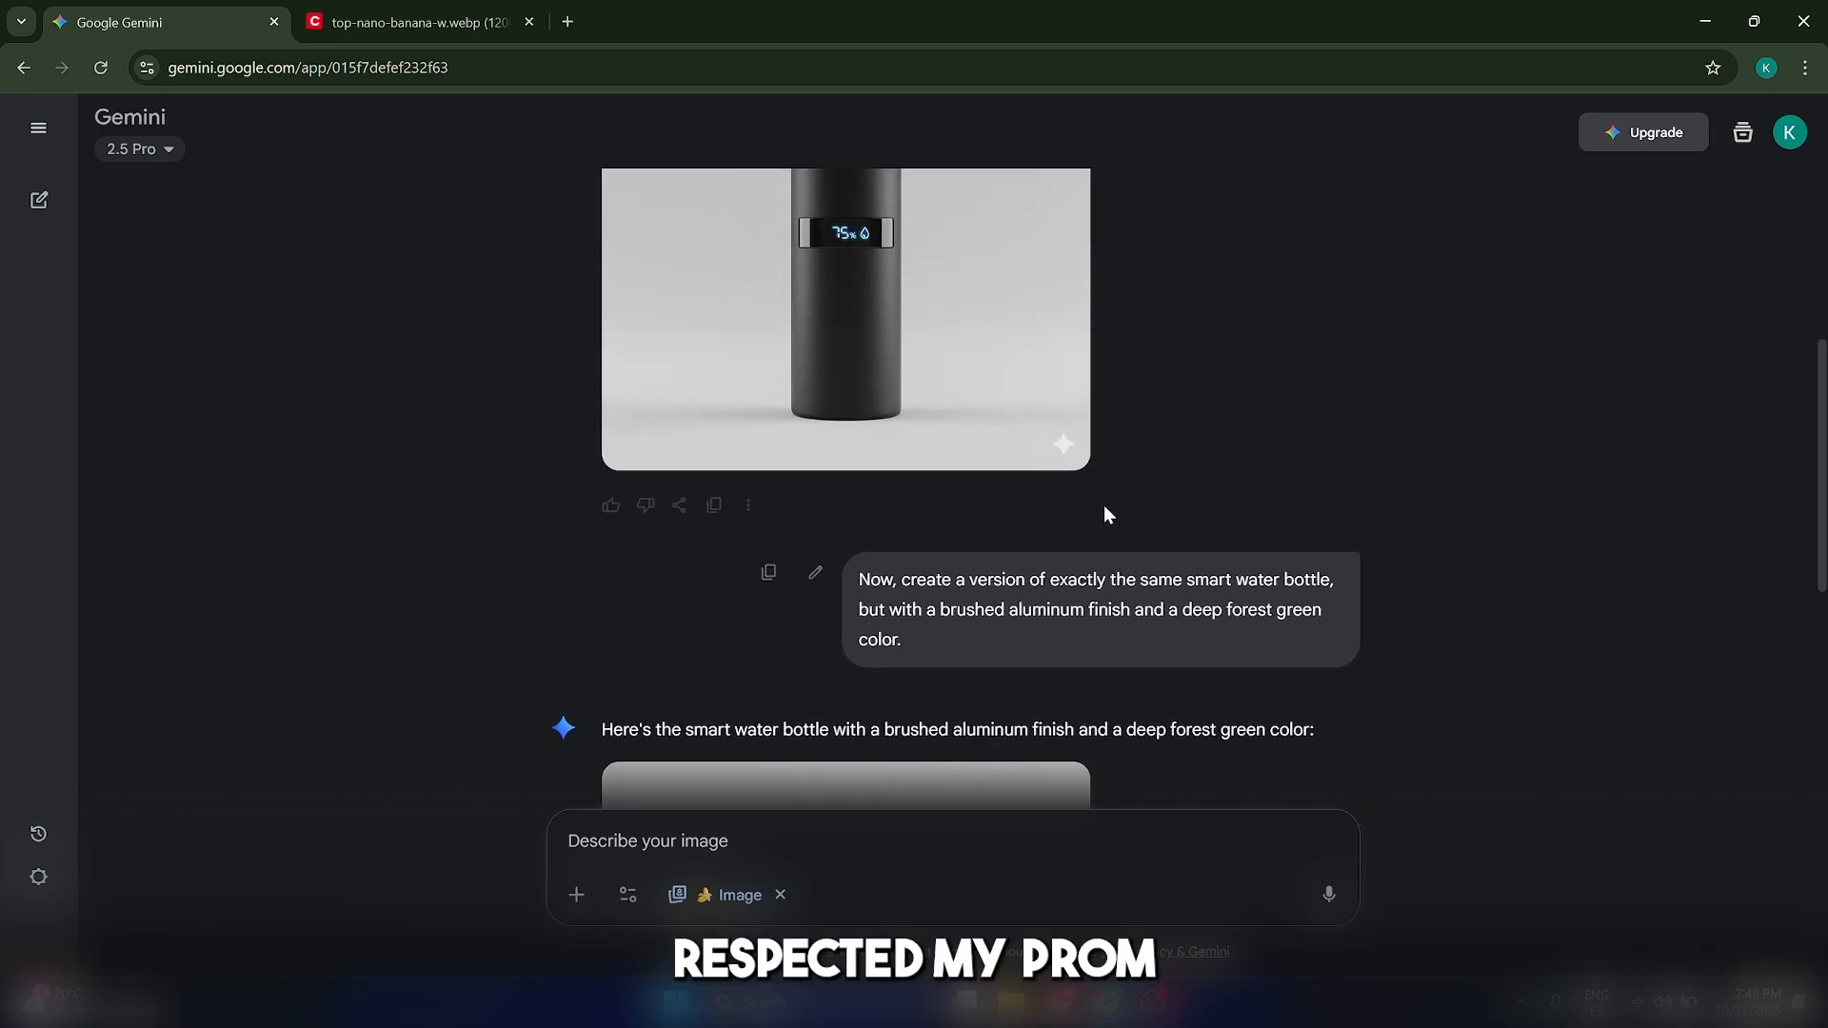
scroll(930, 542, down, 8)
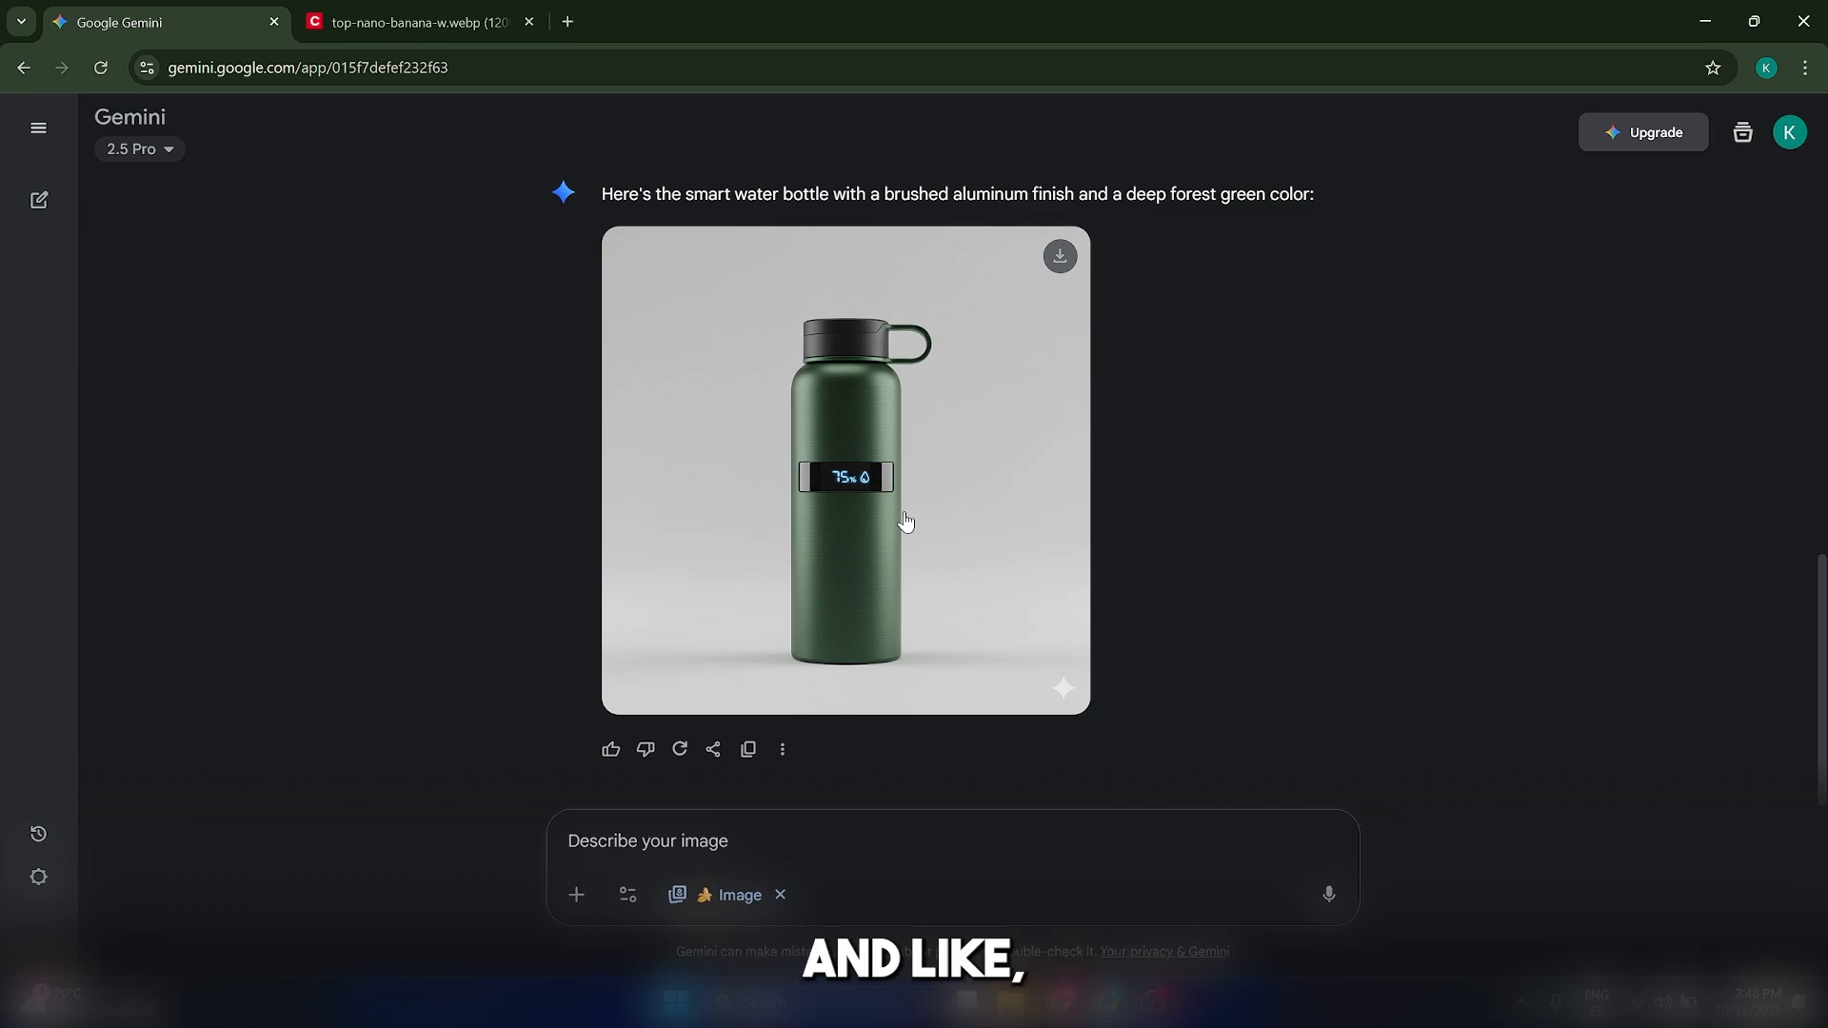
scroll(900, 524, up, 5)
scroll(887, 523, down, 5)
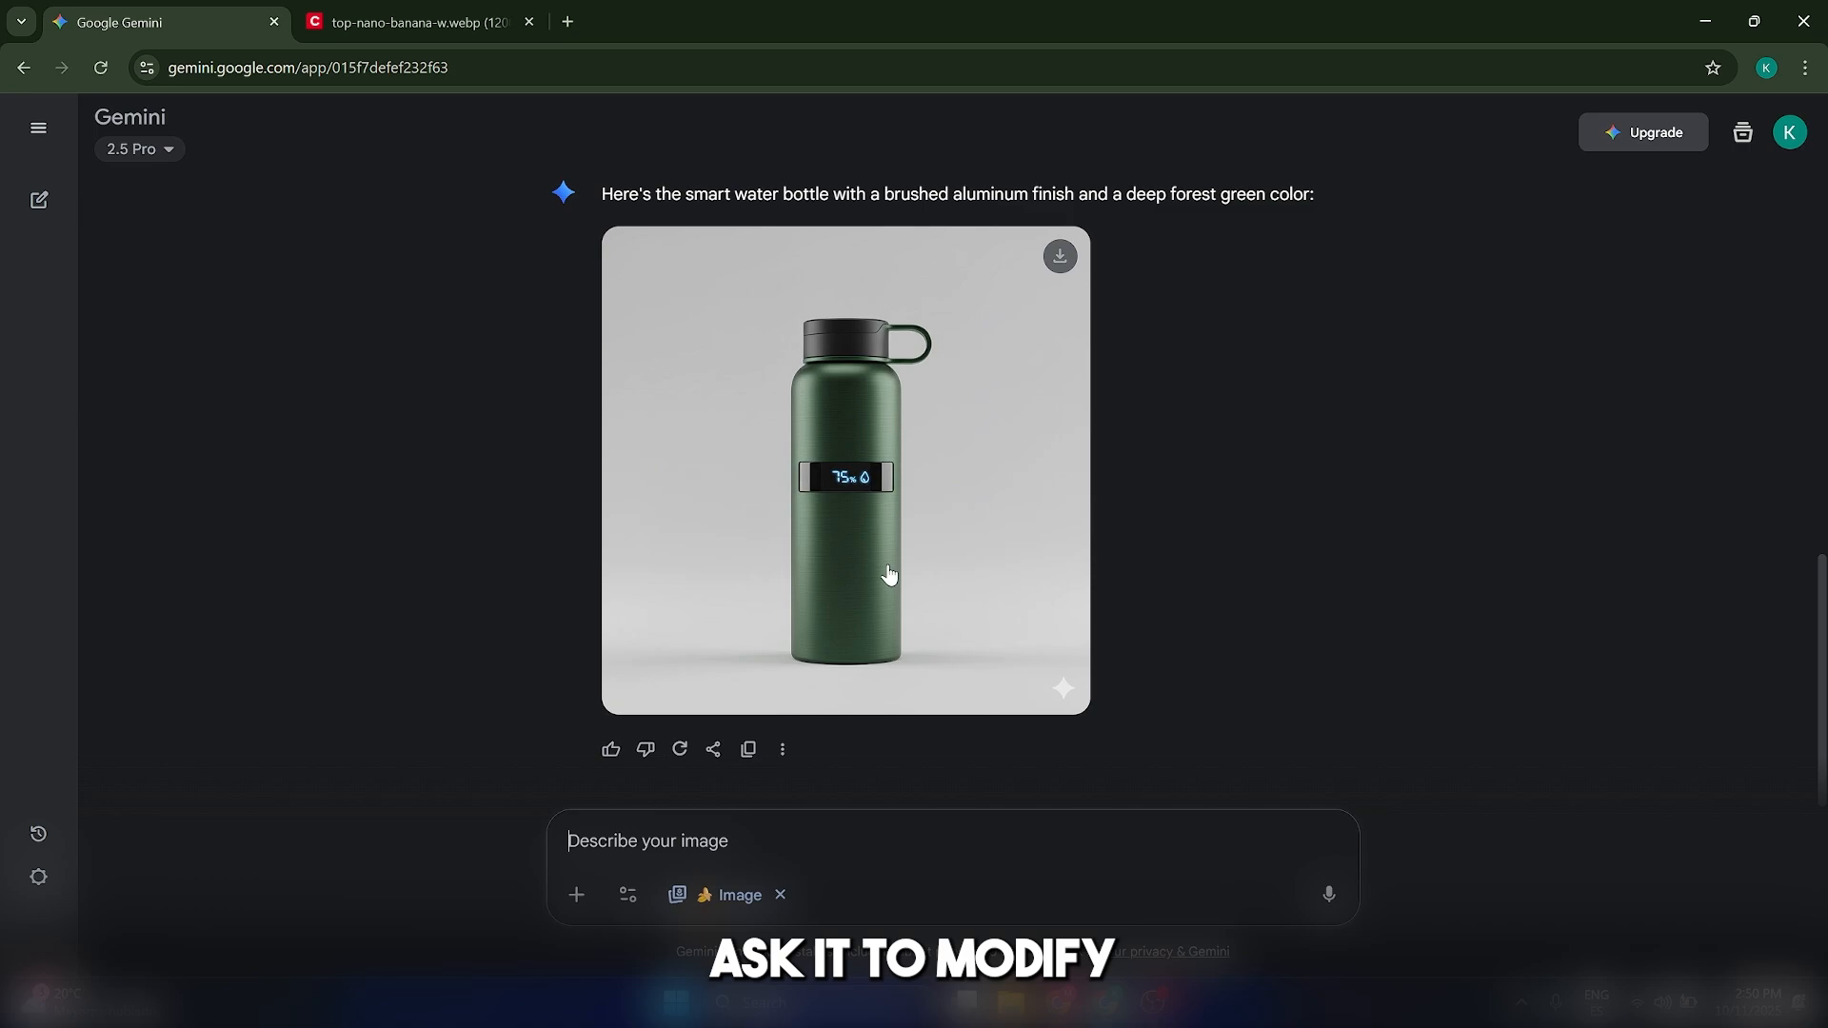
scroll(1070, 509, up, 4)
scroll(1233, 562, down, 4)
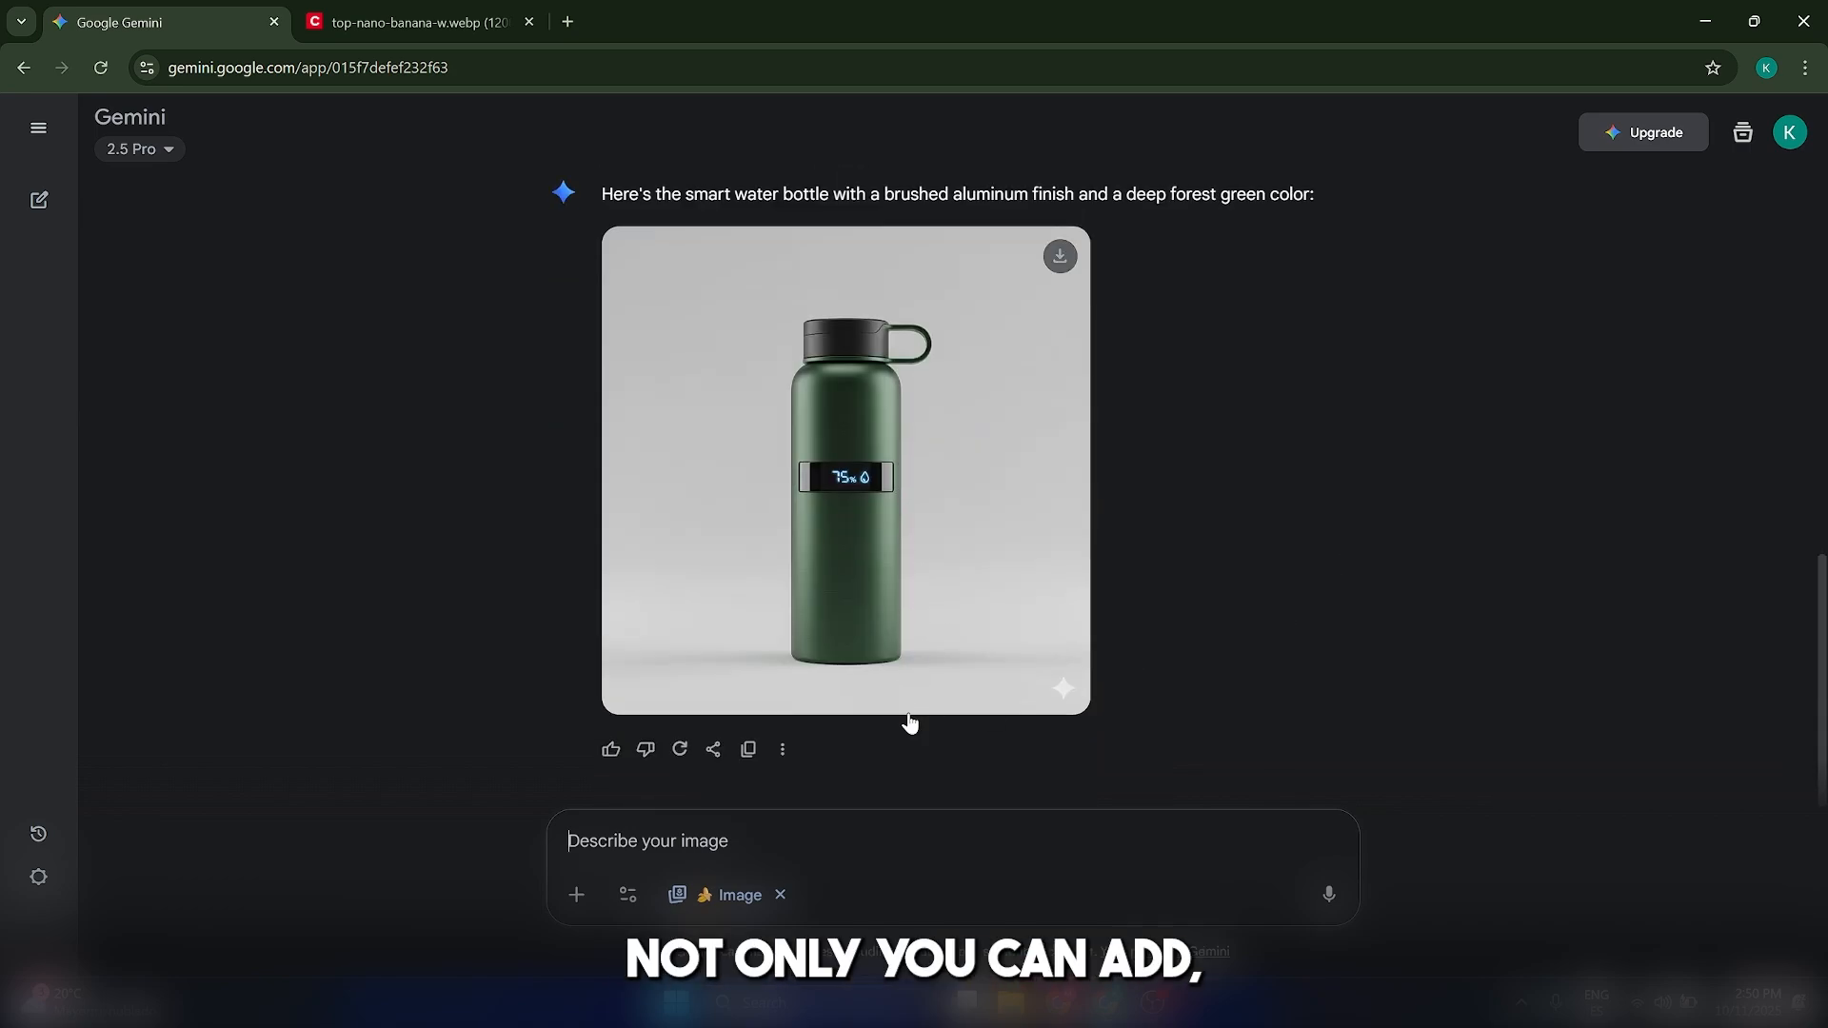
click(866, 471)
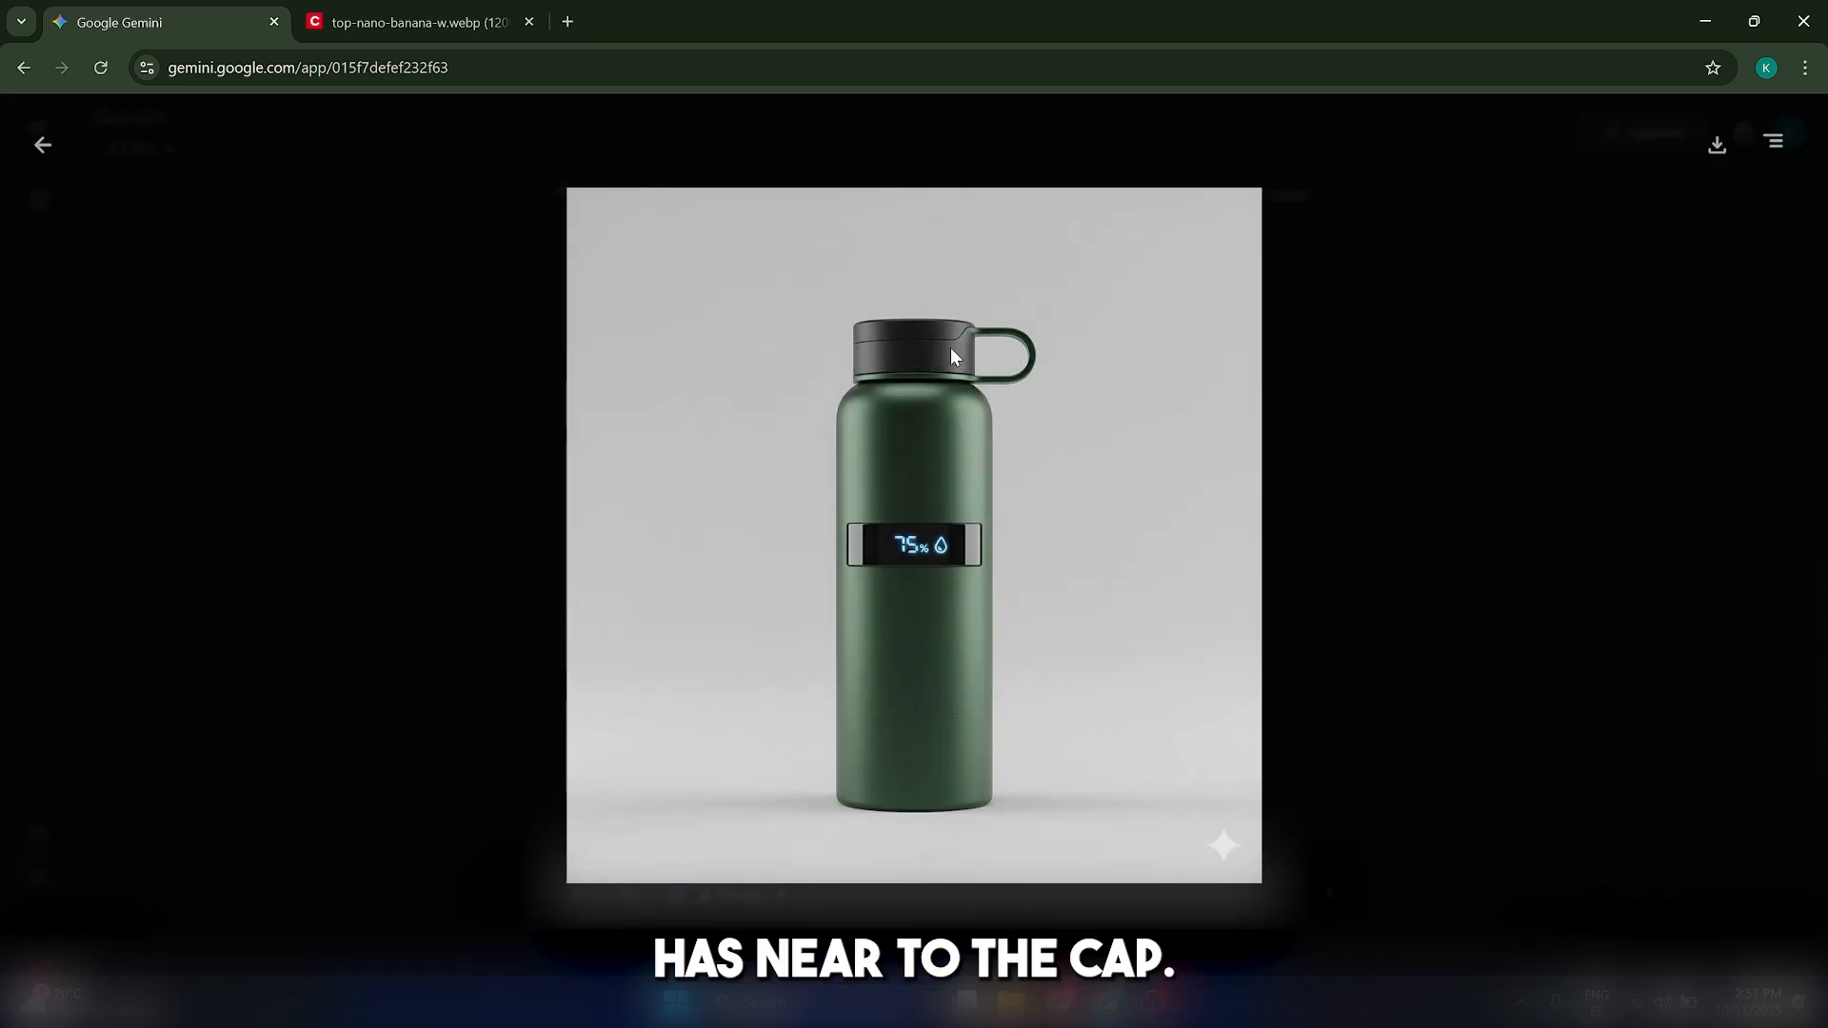
click(40, 145)
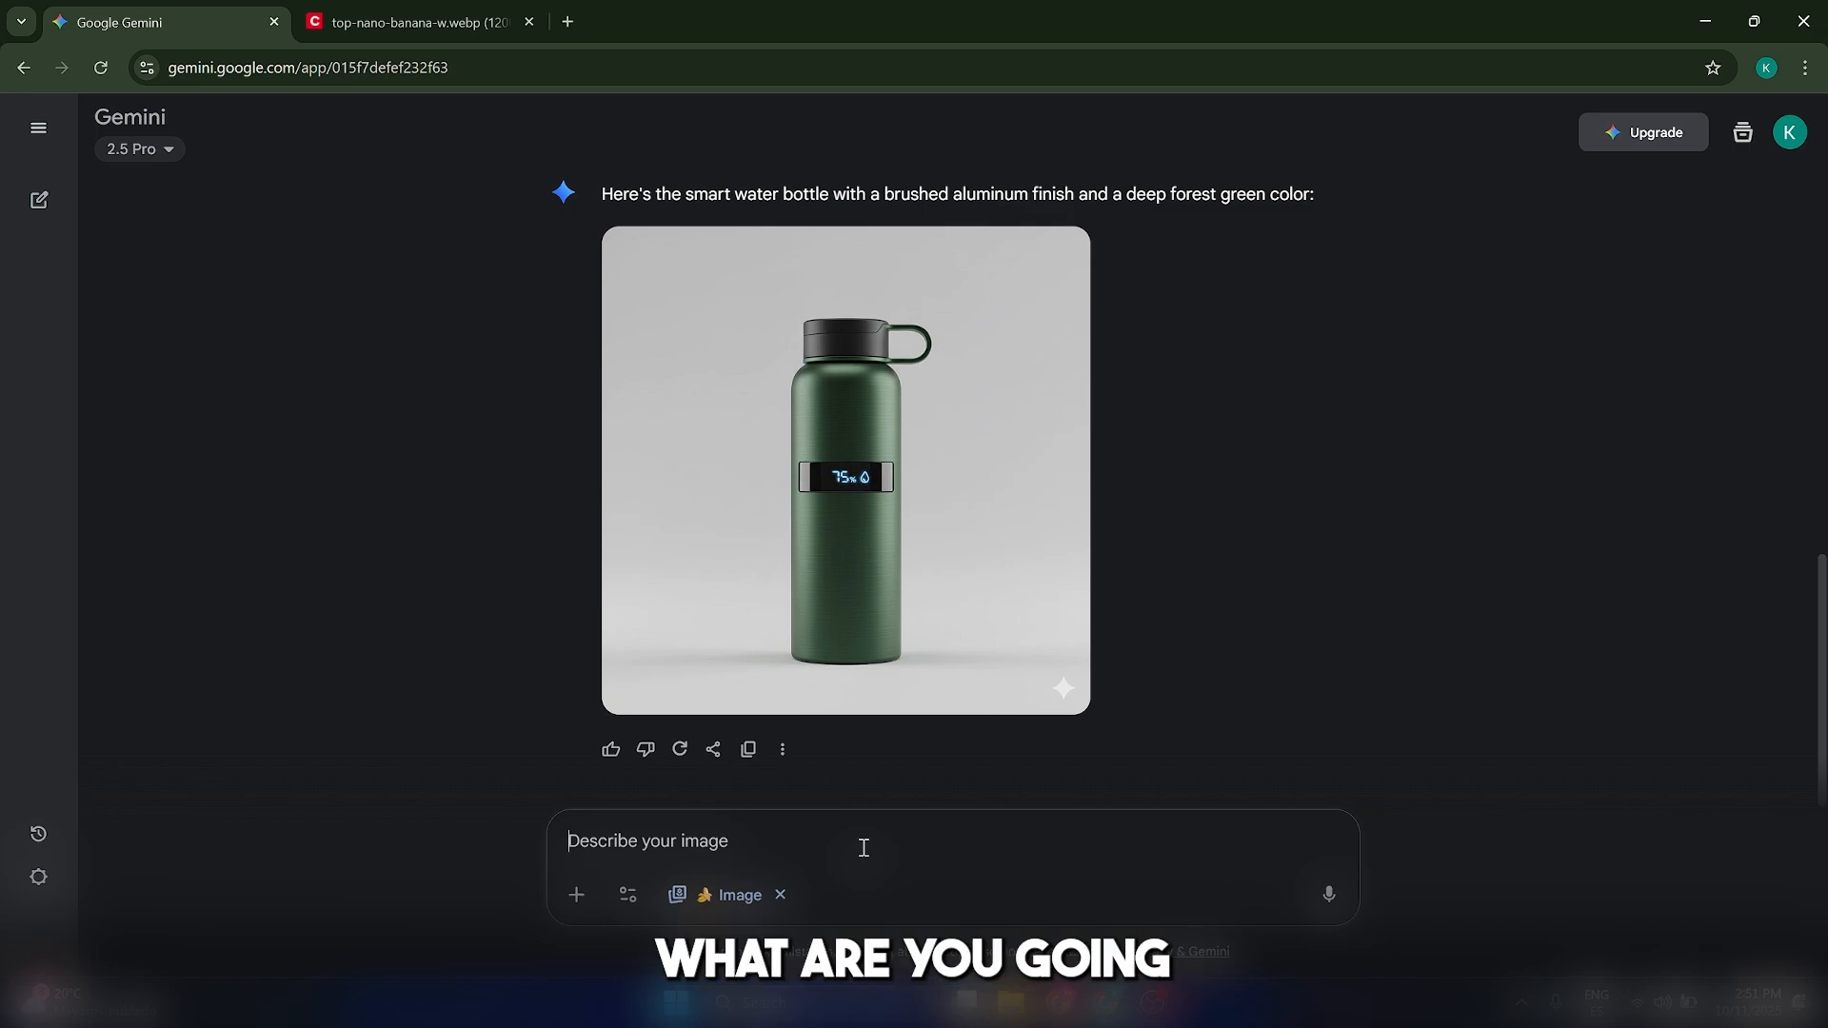
Request removing the integrated carrying loop from the cap while keeping the bottle exactly the same otherwise
text(Remove the integrated carrying loop to the cap, keep the smart water bottle exactly the same otherwise.)
drag(694, 838, 542, 816)
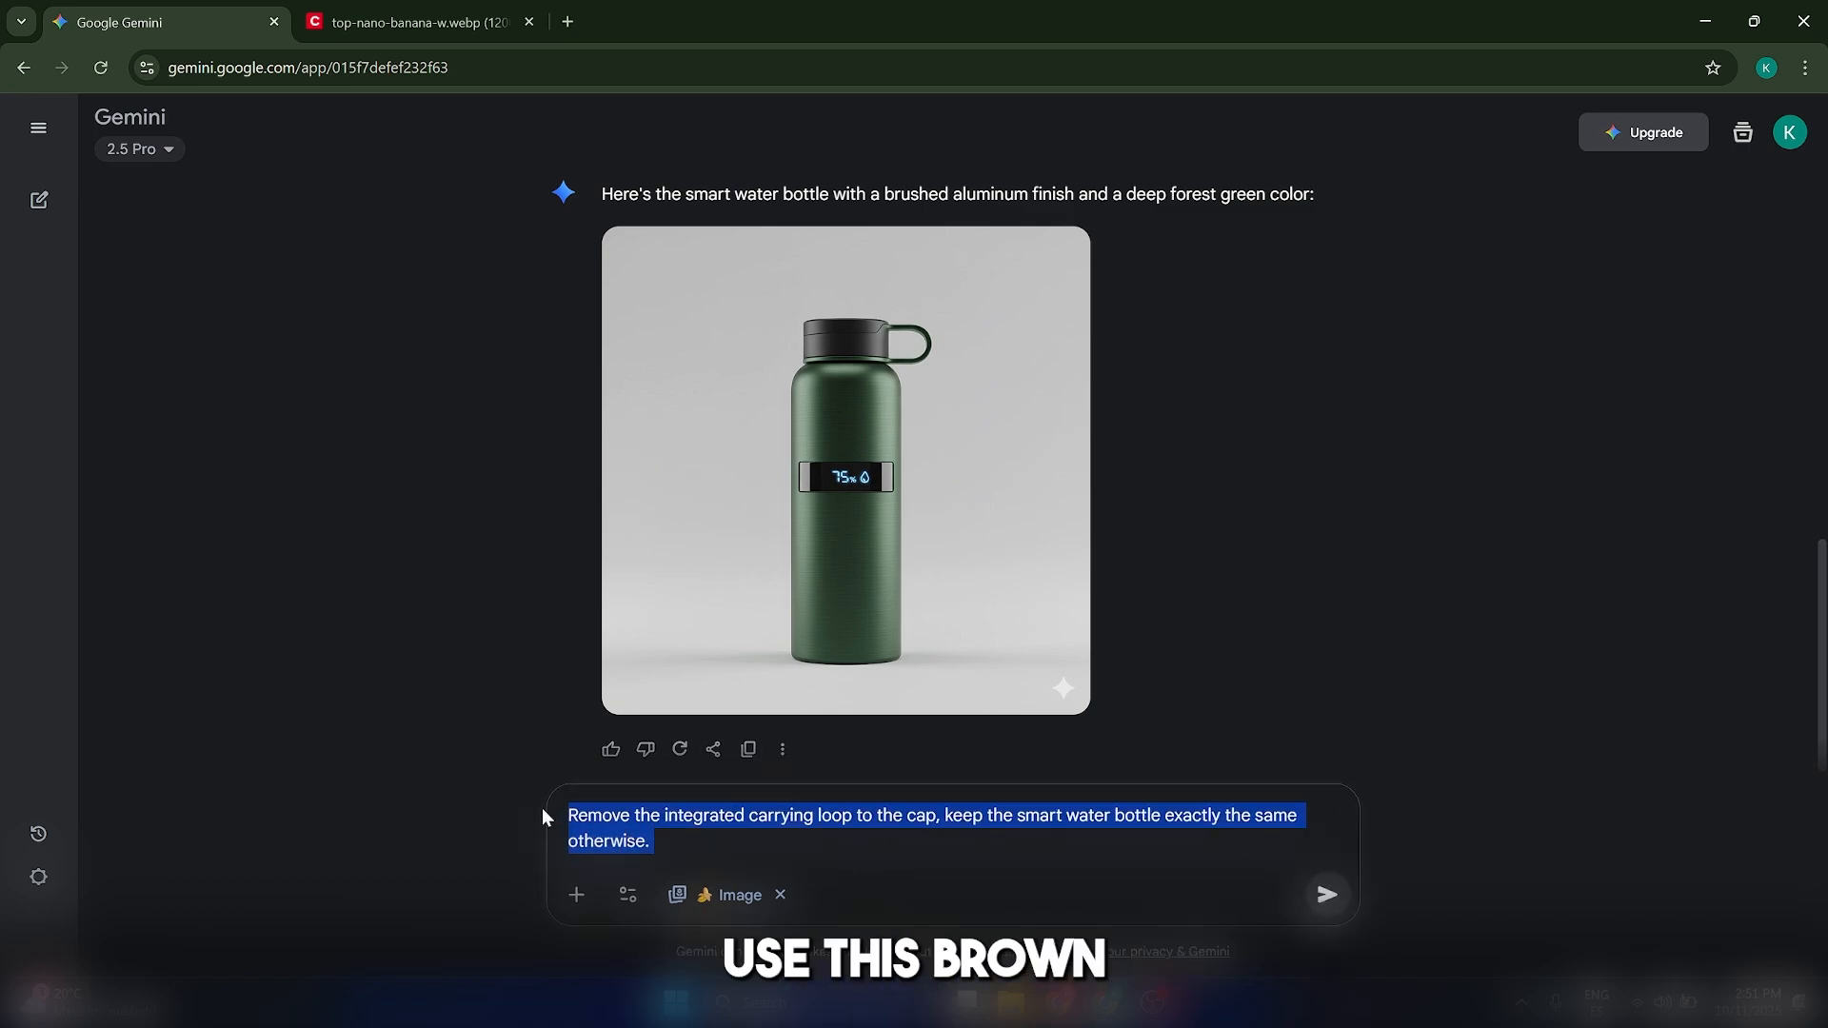
click(673, 834)
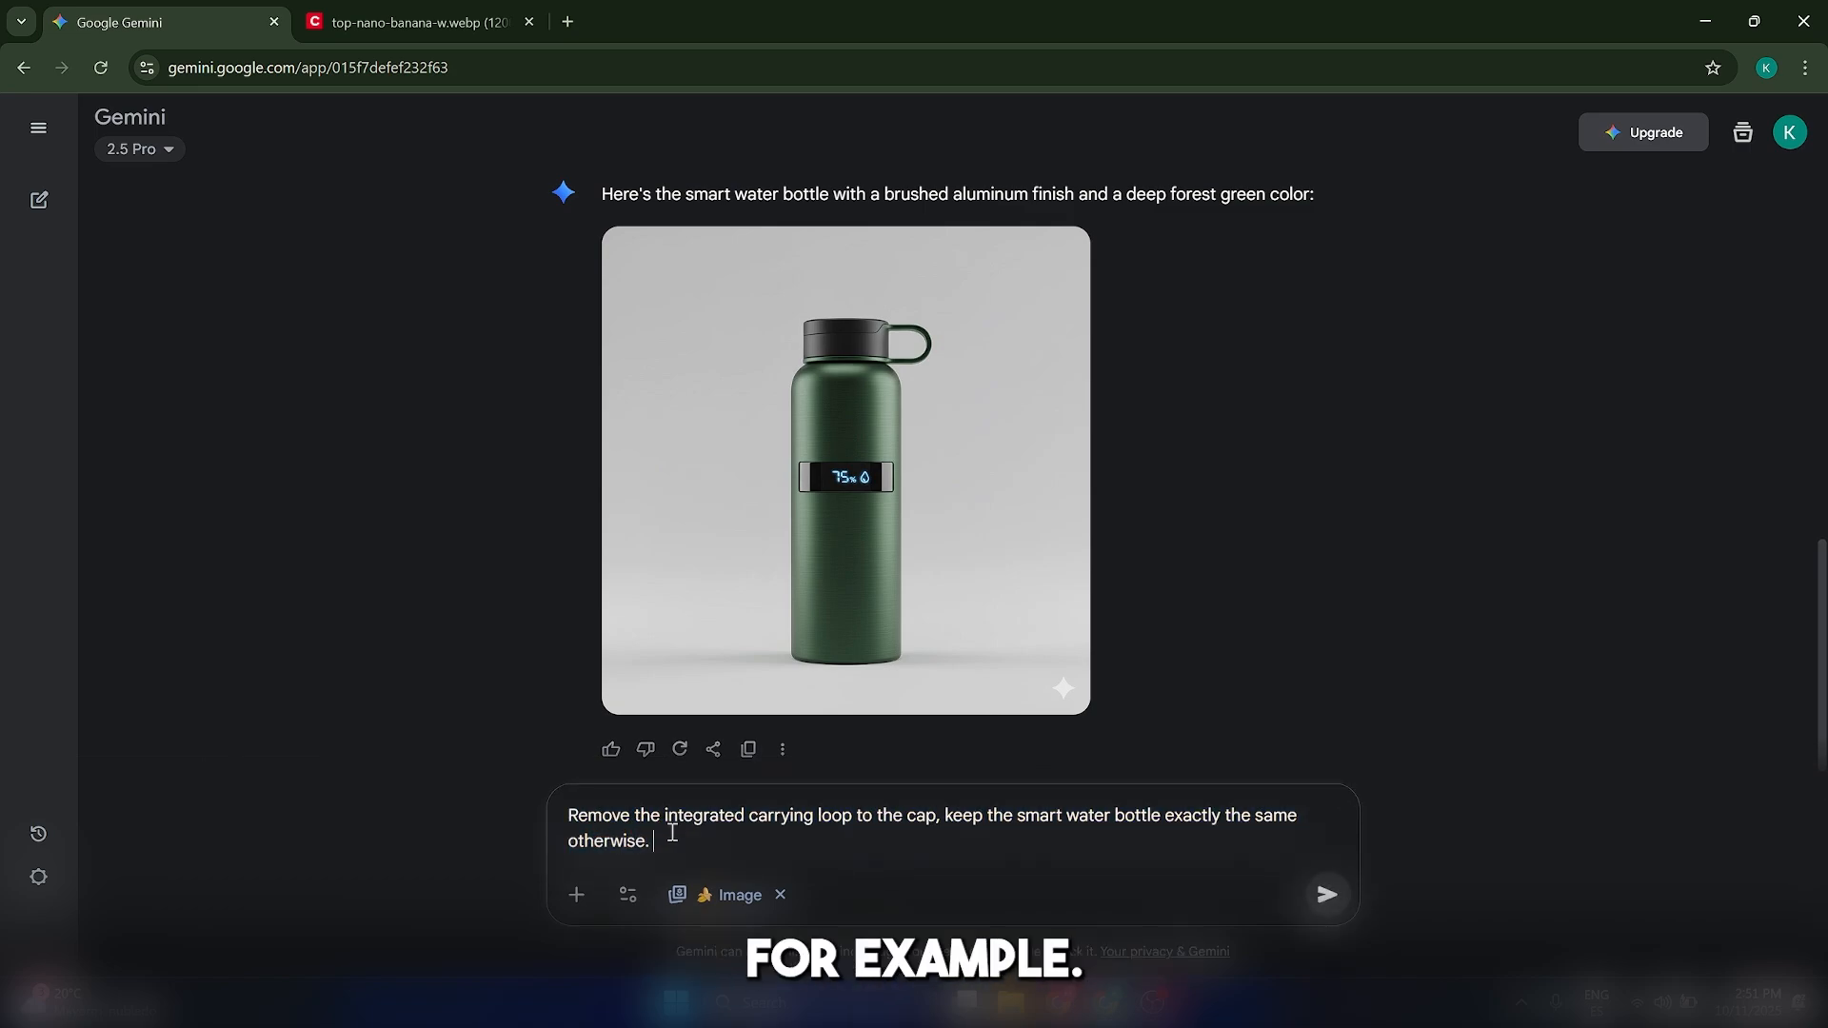
click(1328, 895)
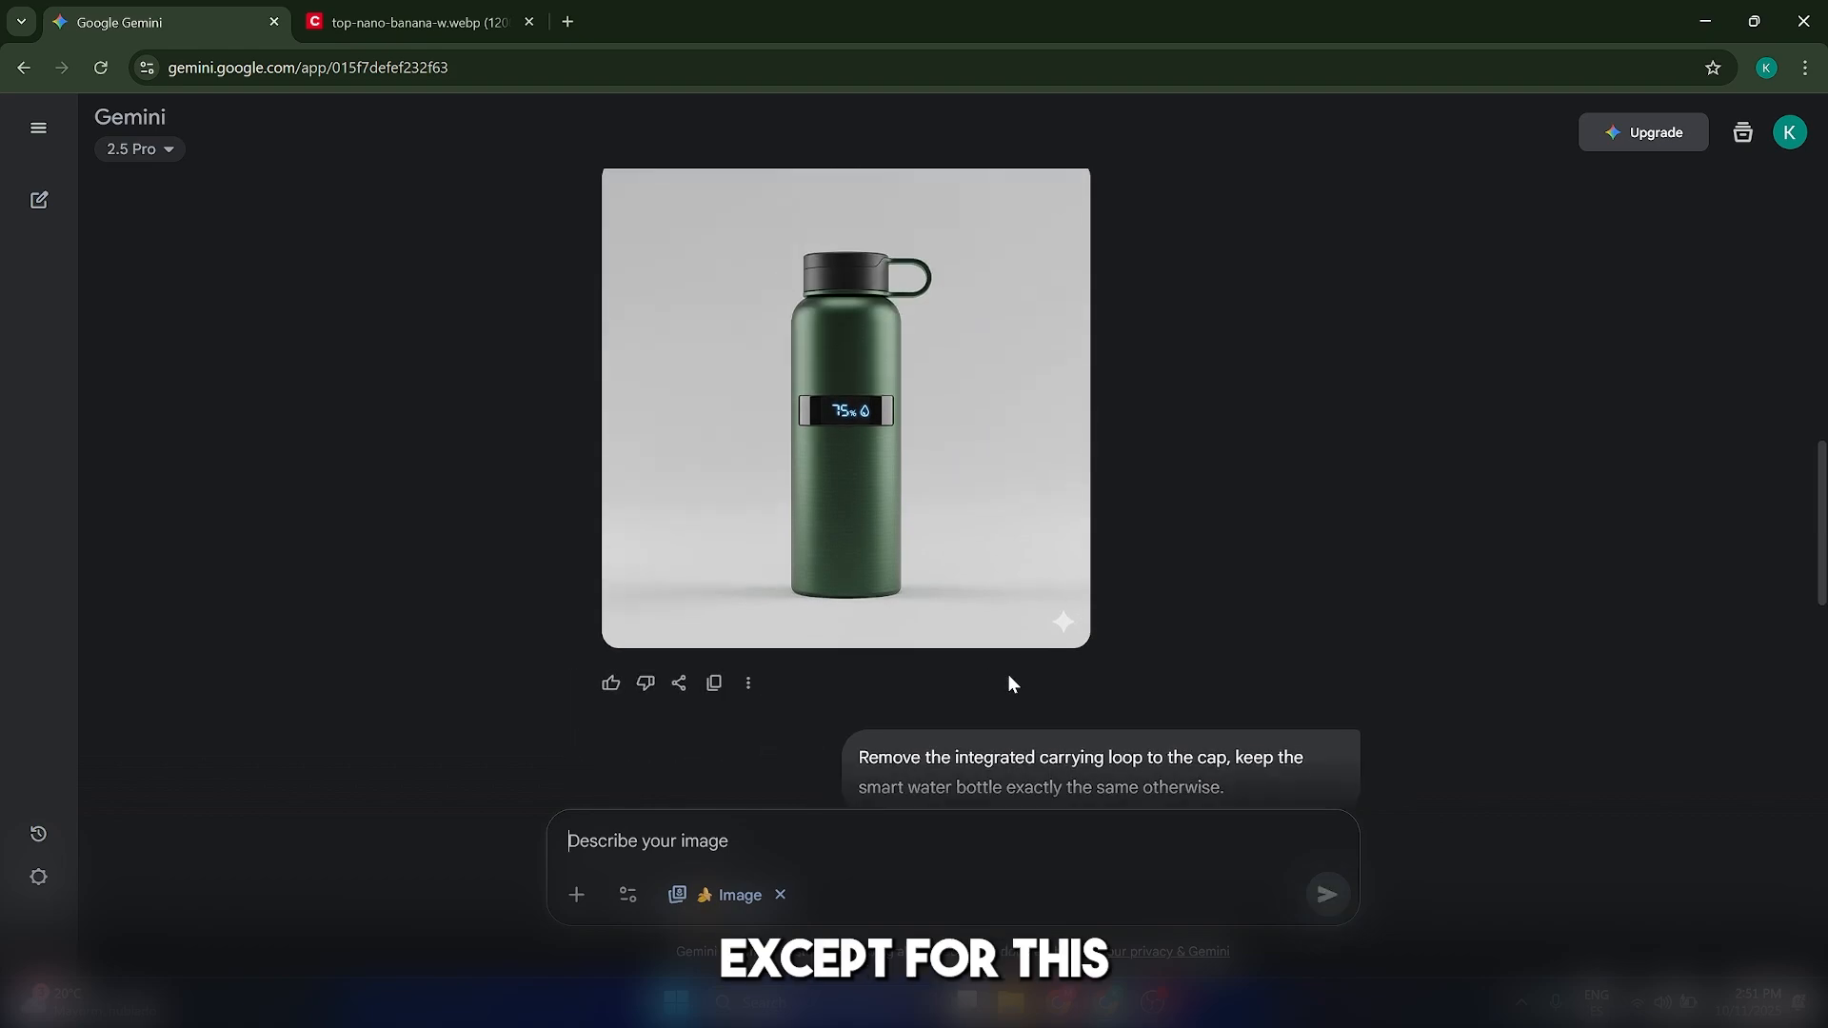
Inspect the loop-free bottle image against the previous green version
scroll(1000, 700, down, 2)
scroll(928, 629, up, 1)
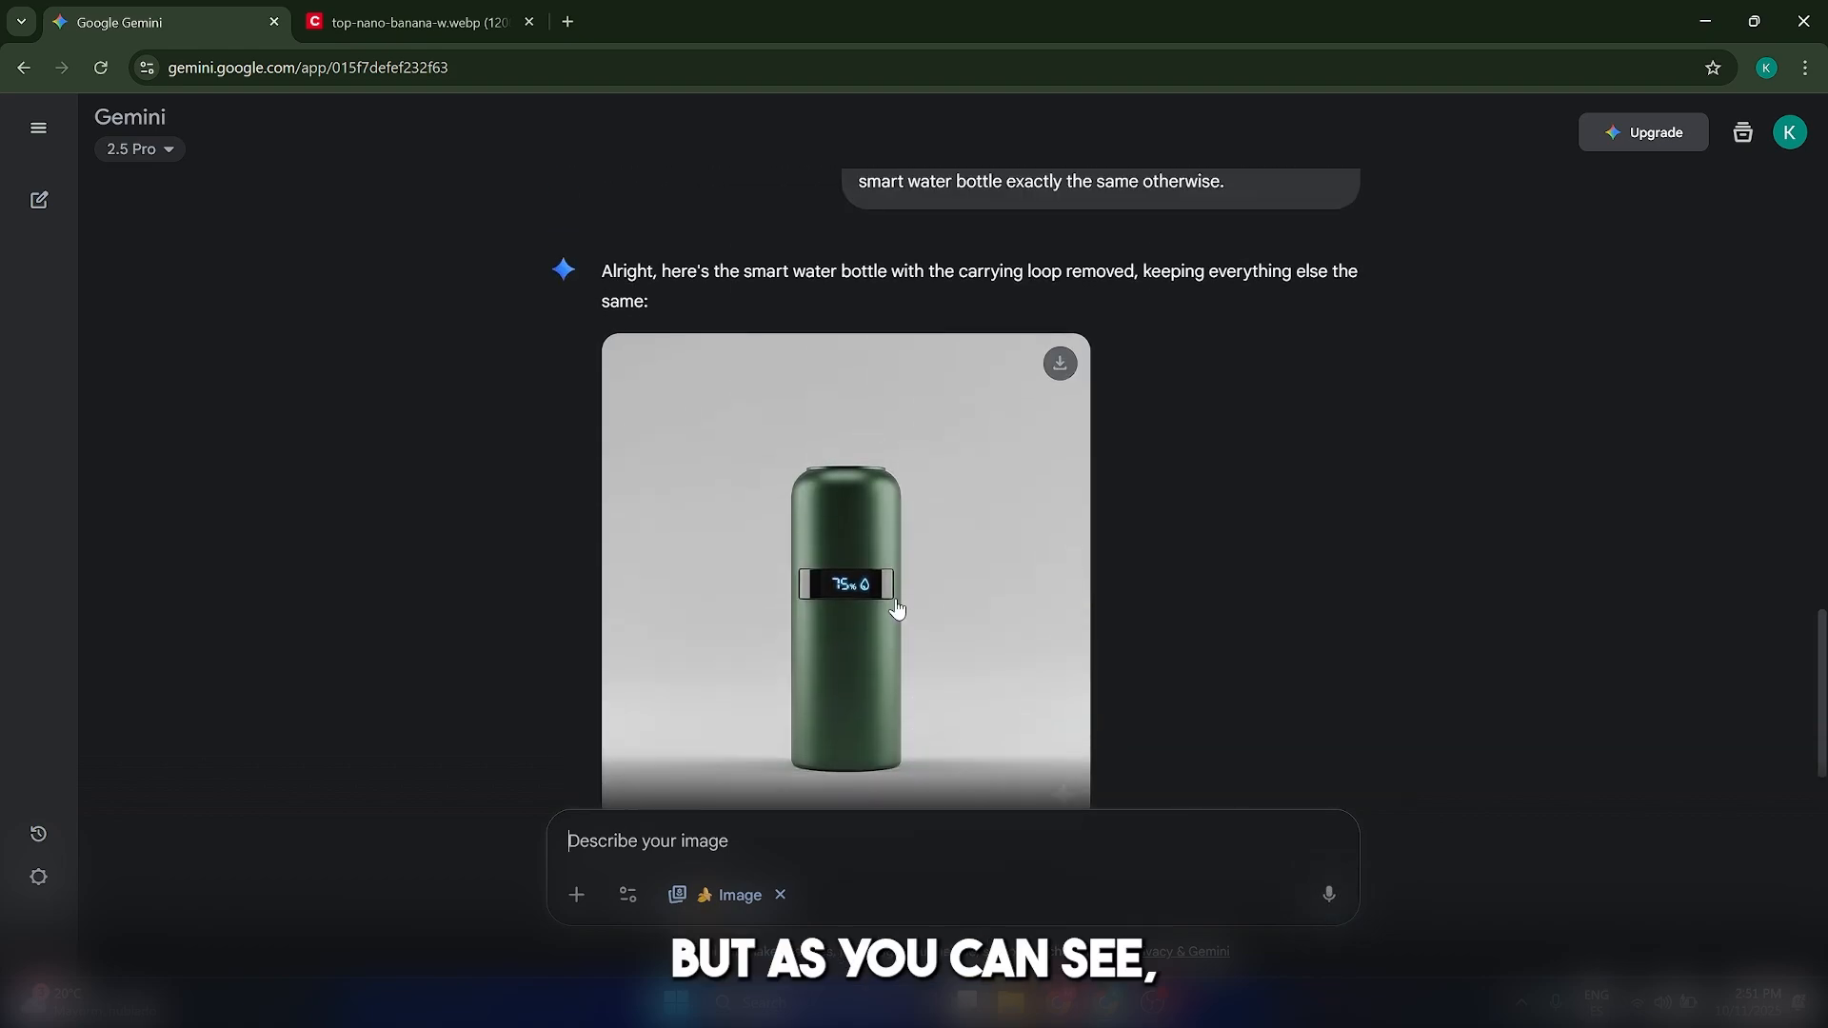
scroll(903, 601, up, 1)
scroll(904, 602, down, 2)
scroll(905, 602, up, 8)
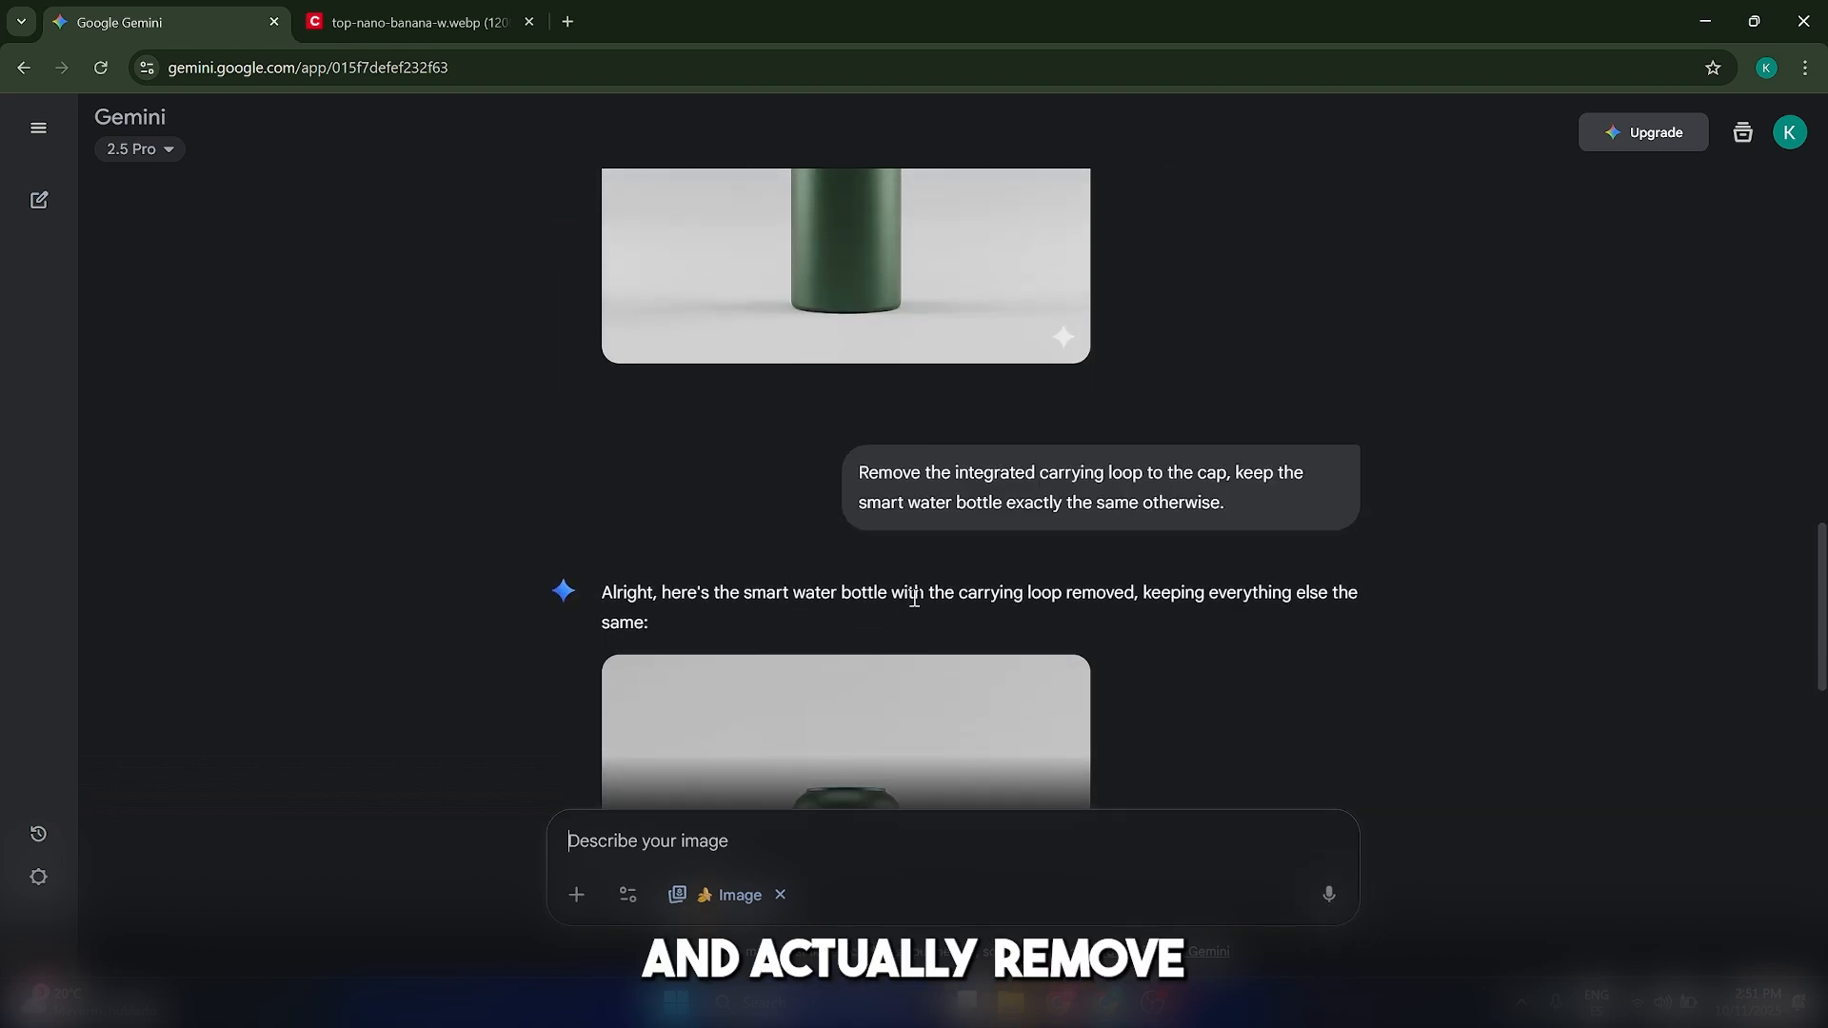
scroll(893, 325, down, 6)
scroll(842, 625, up, 1)
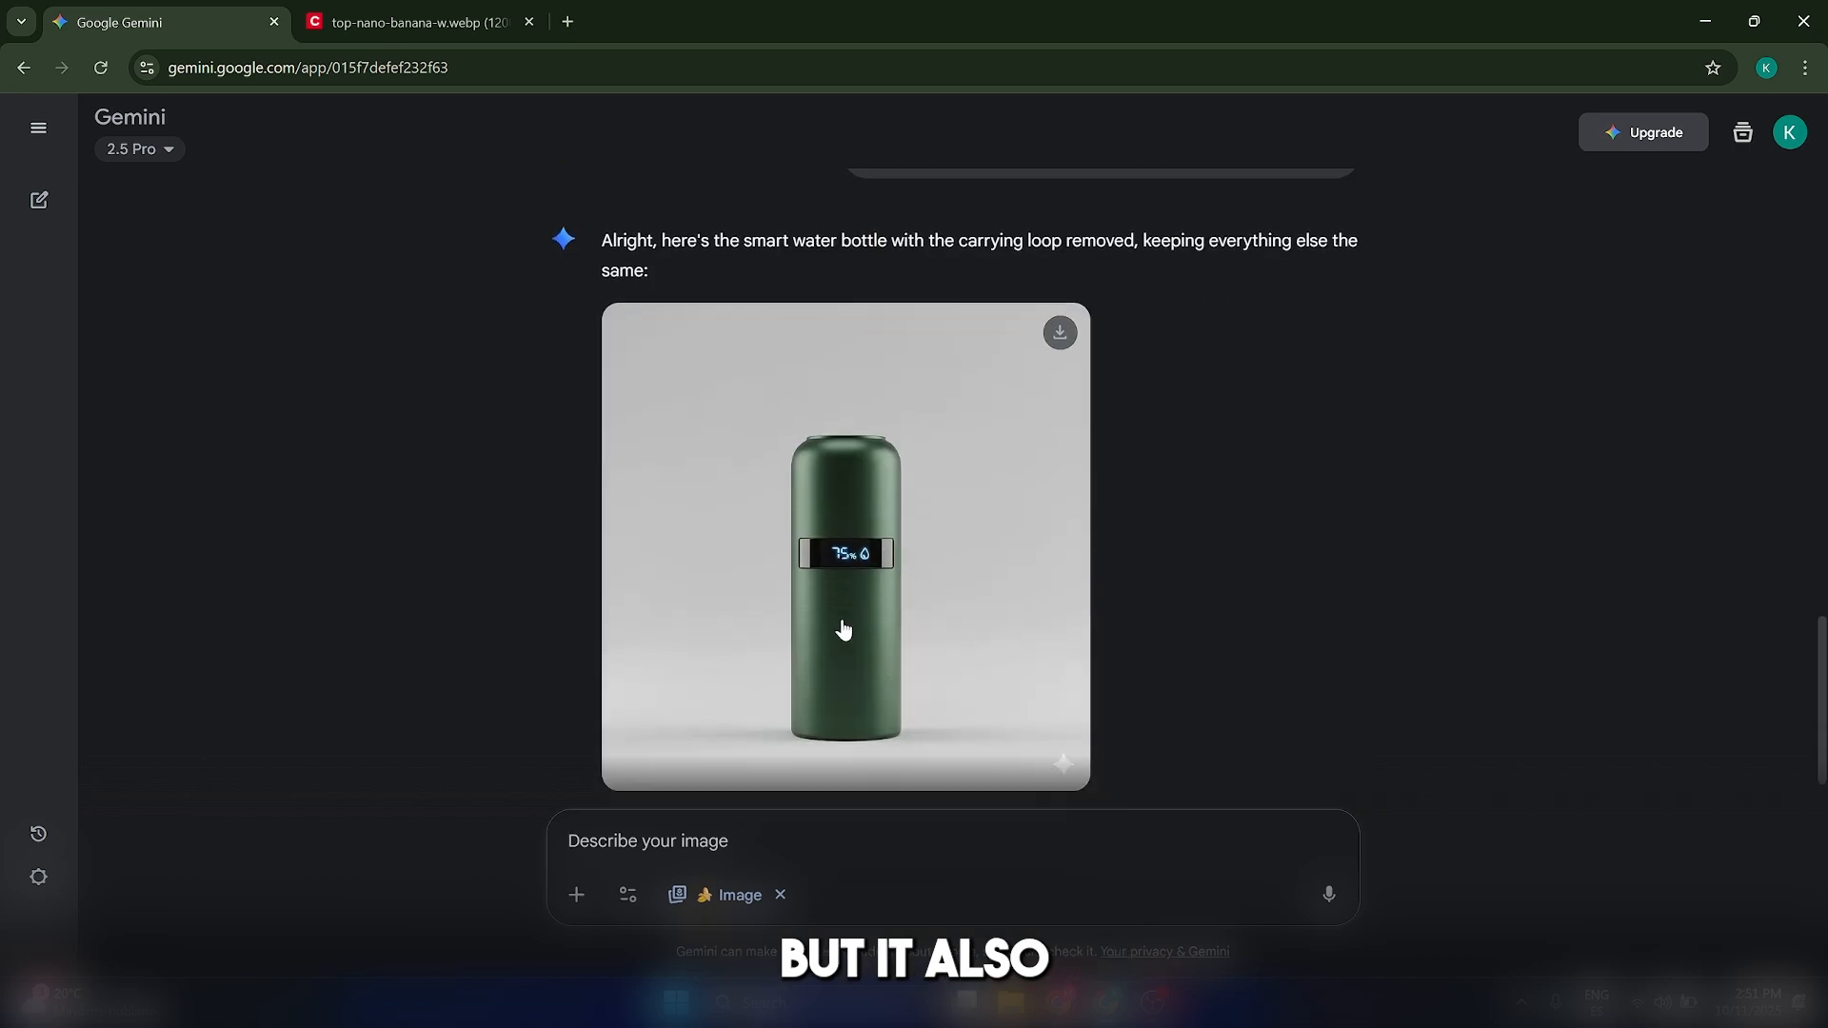
scroll(862, 625, down, 1)
scroll(866, 620, up, 1)
scroll(867, 620, down, 2)
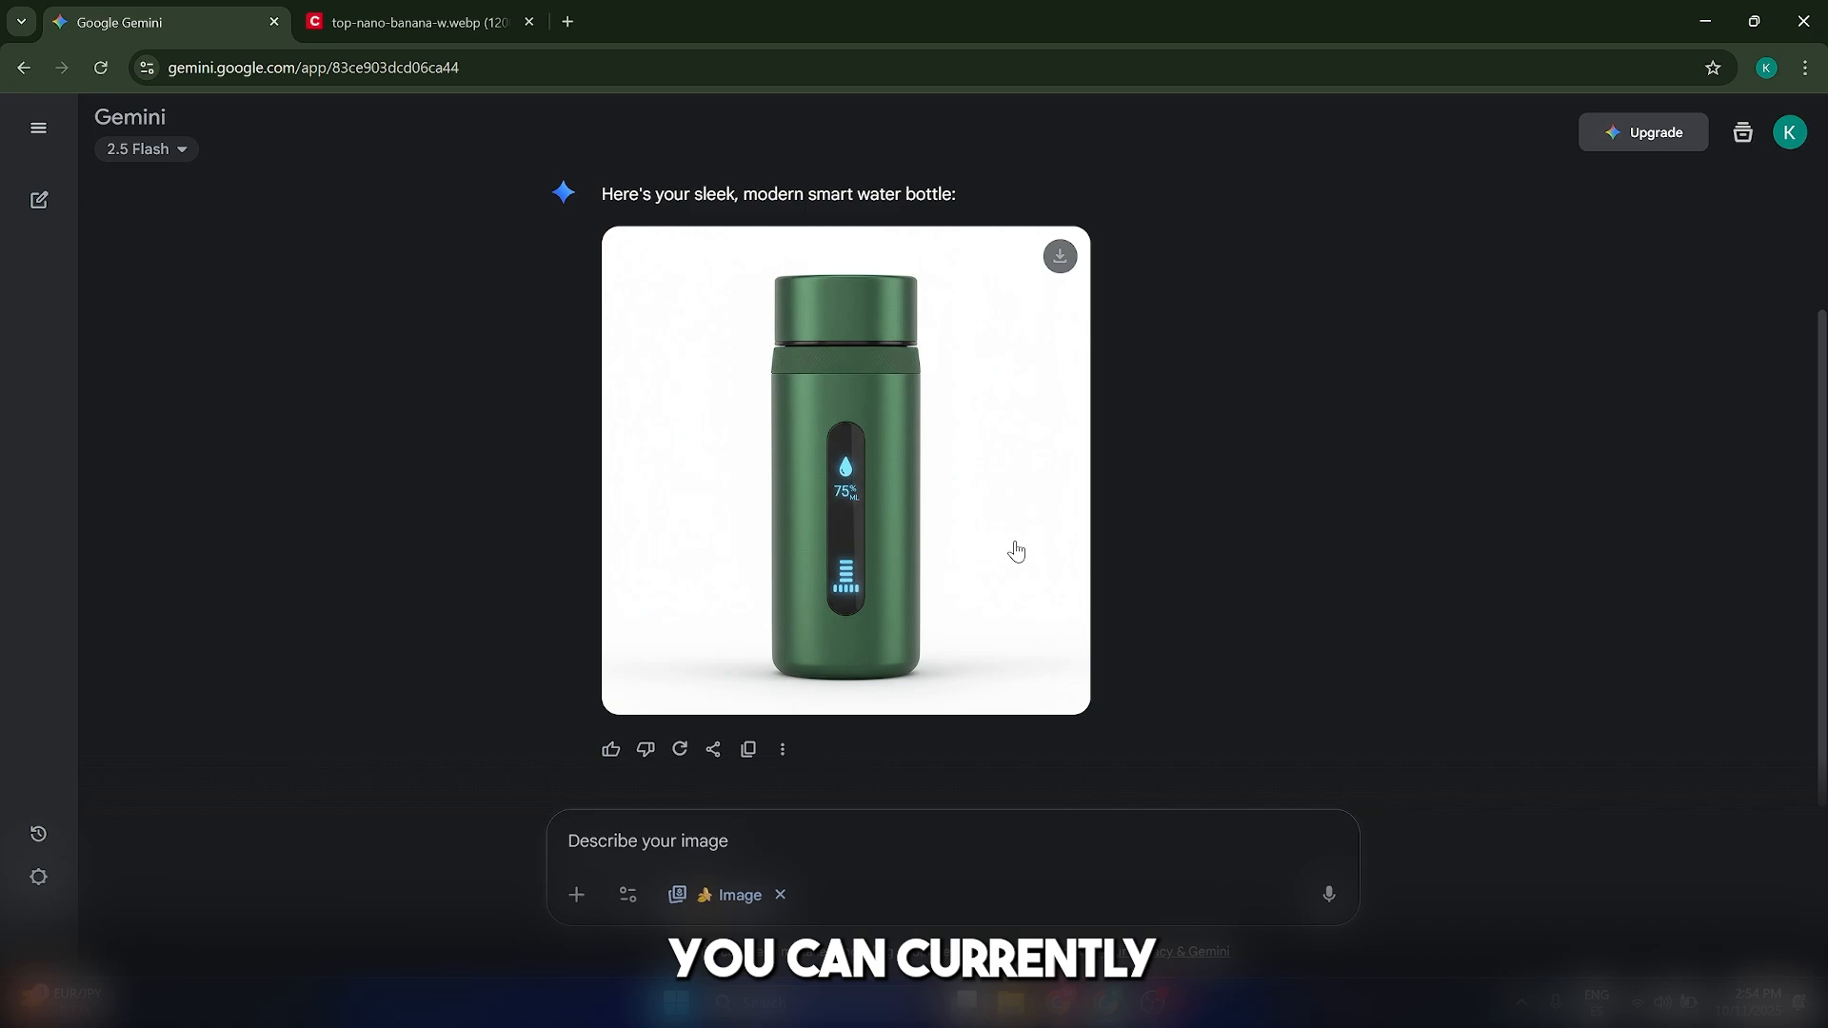
Review the 2.5 Flash chat's prompt and its generated green smart water bottle image
click(181, 153)
click(1446, 473)
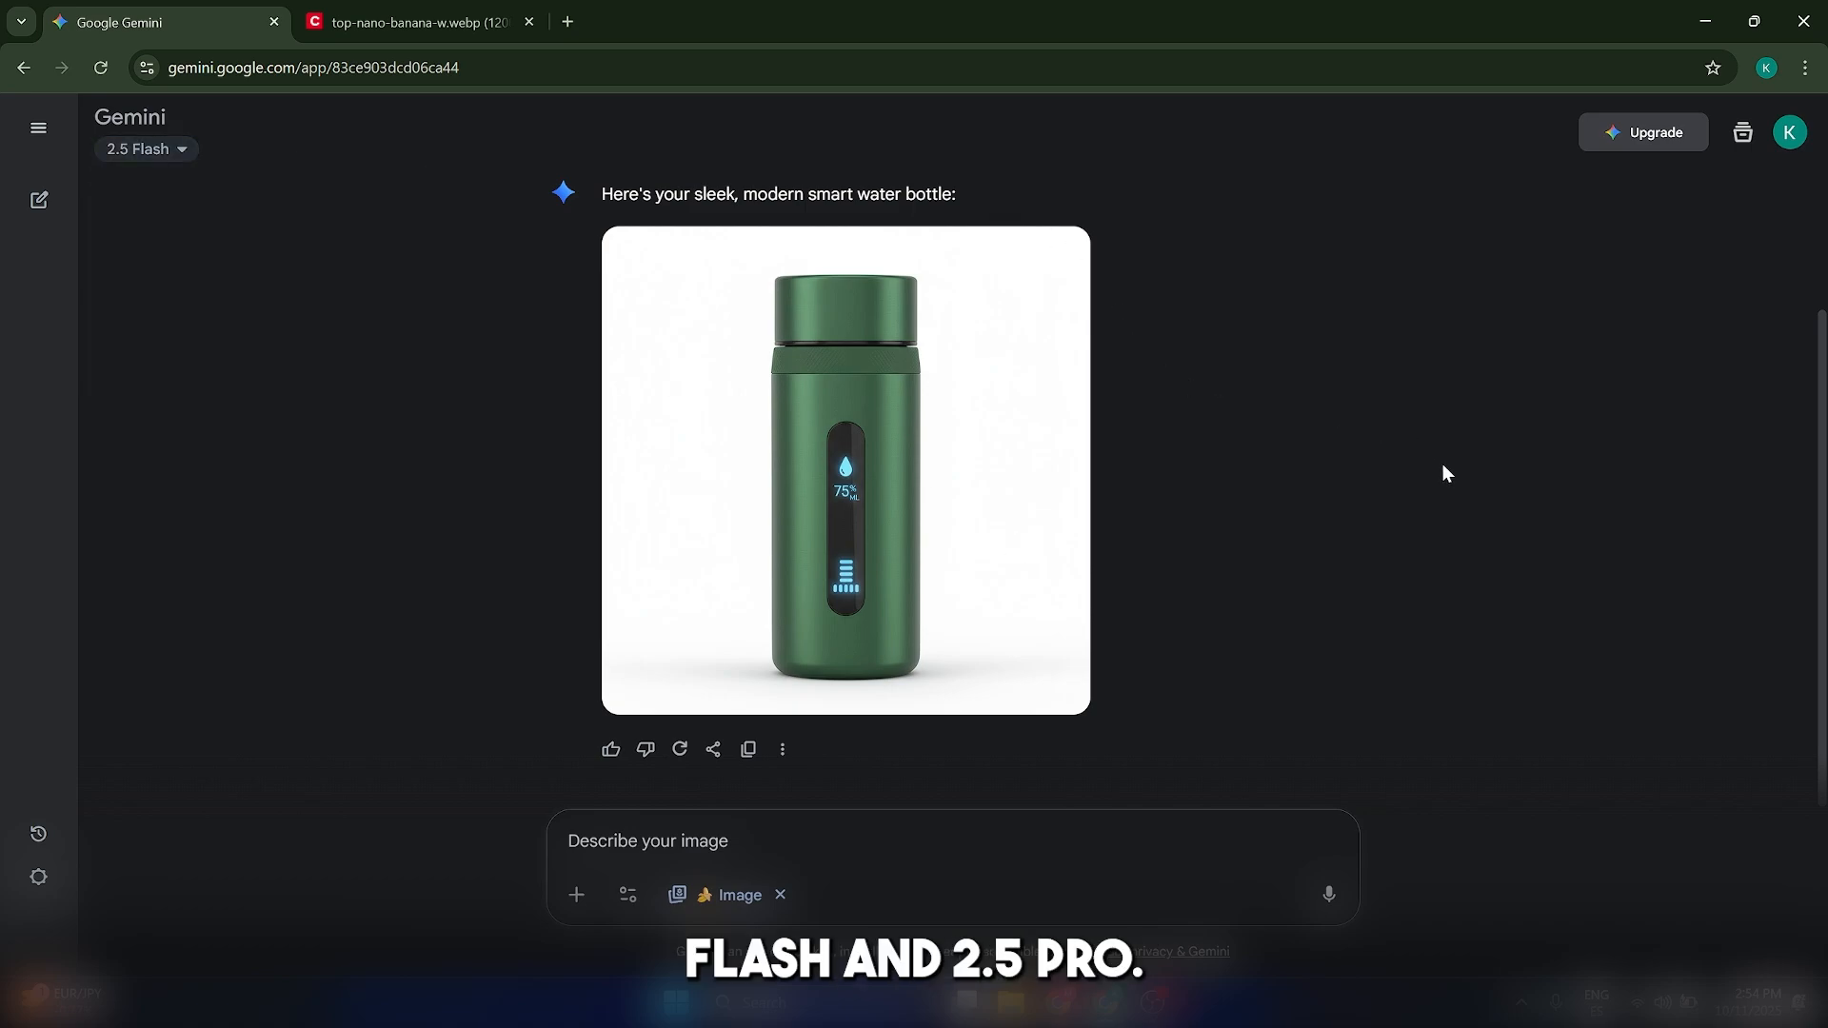
scroll(1275, 581, up, 2)
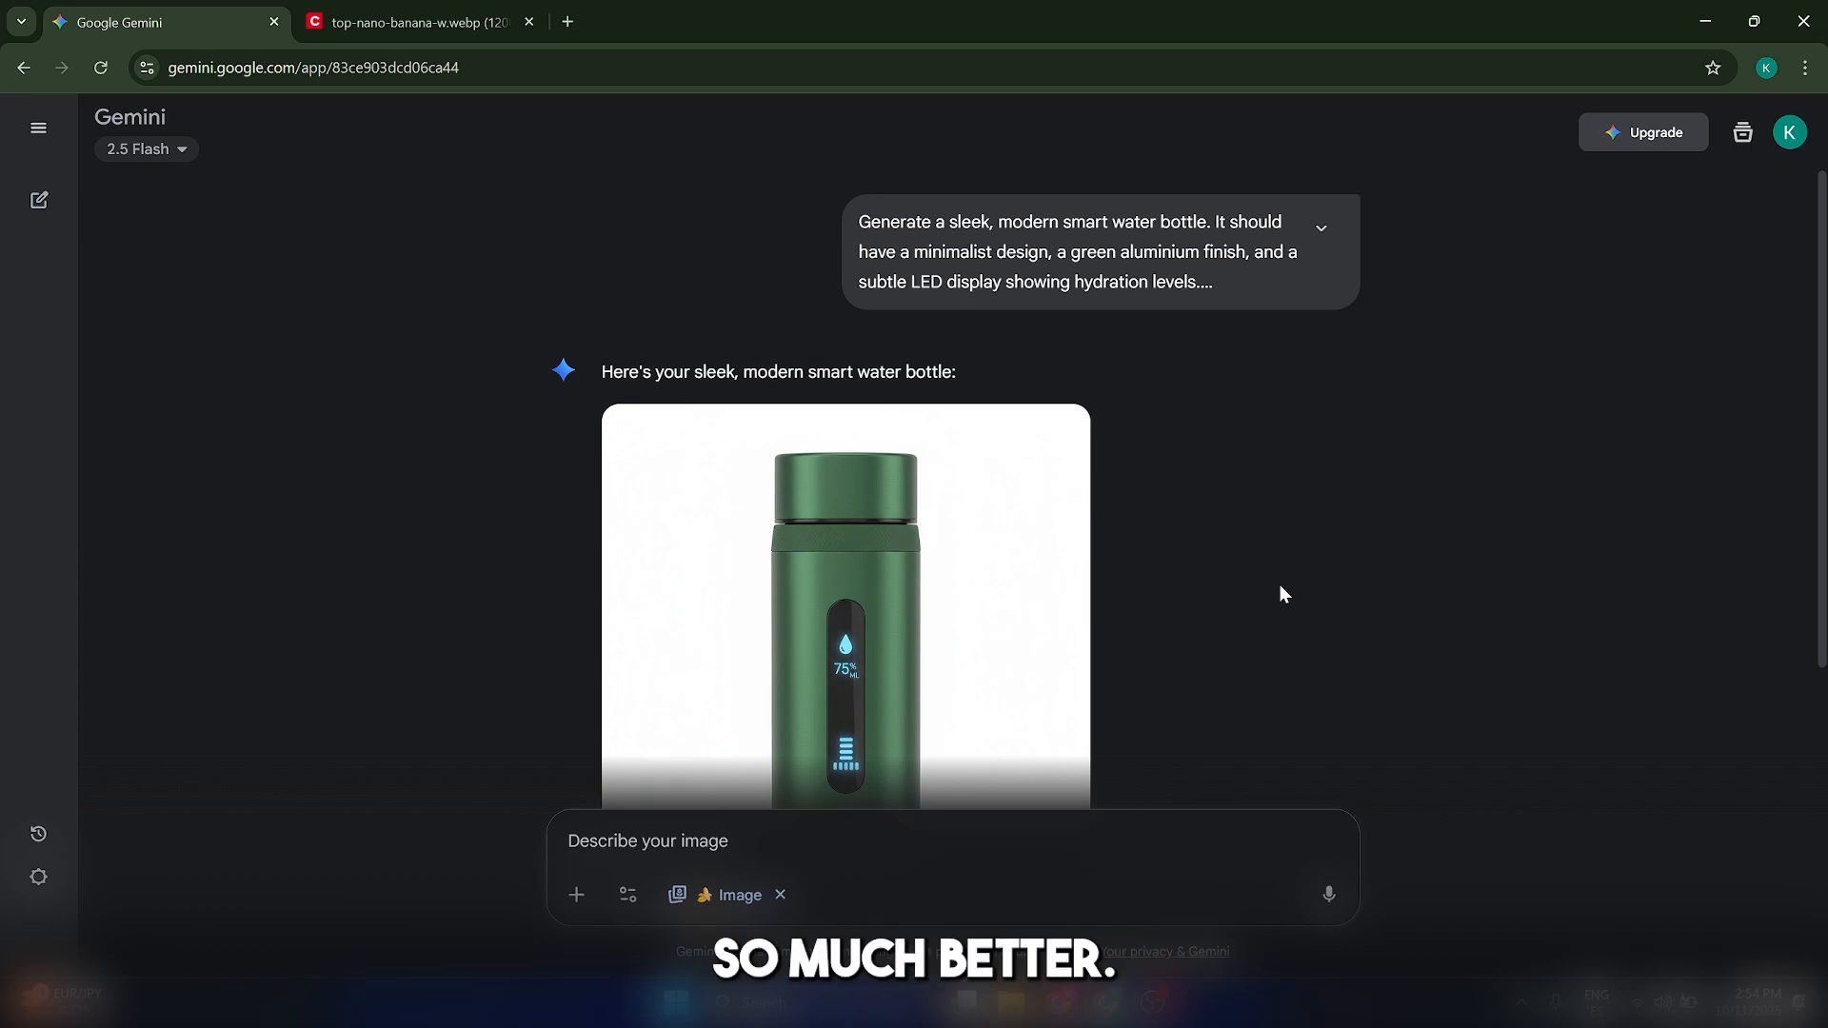
scroll(1281, 596, down, 2)
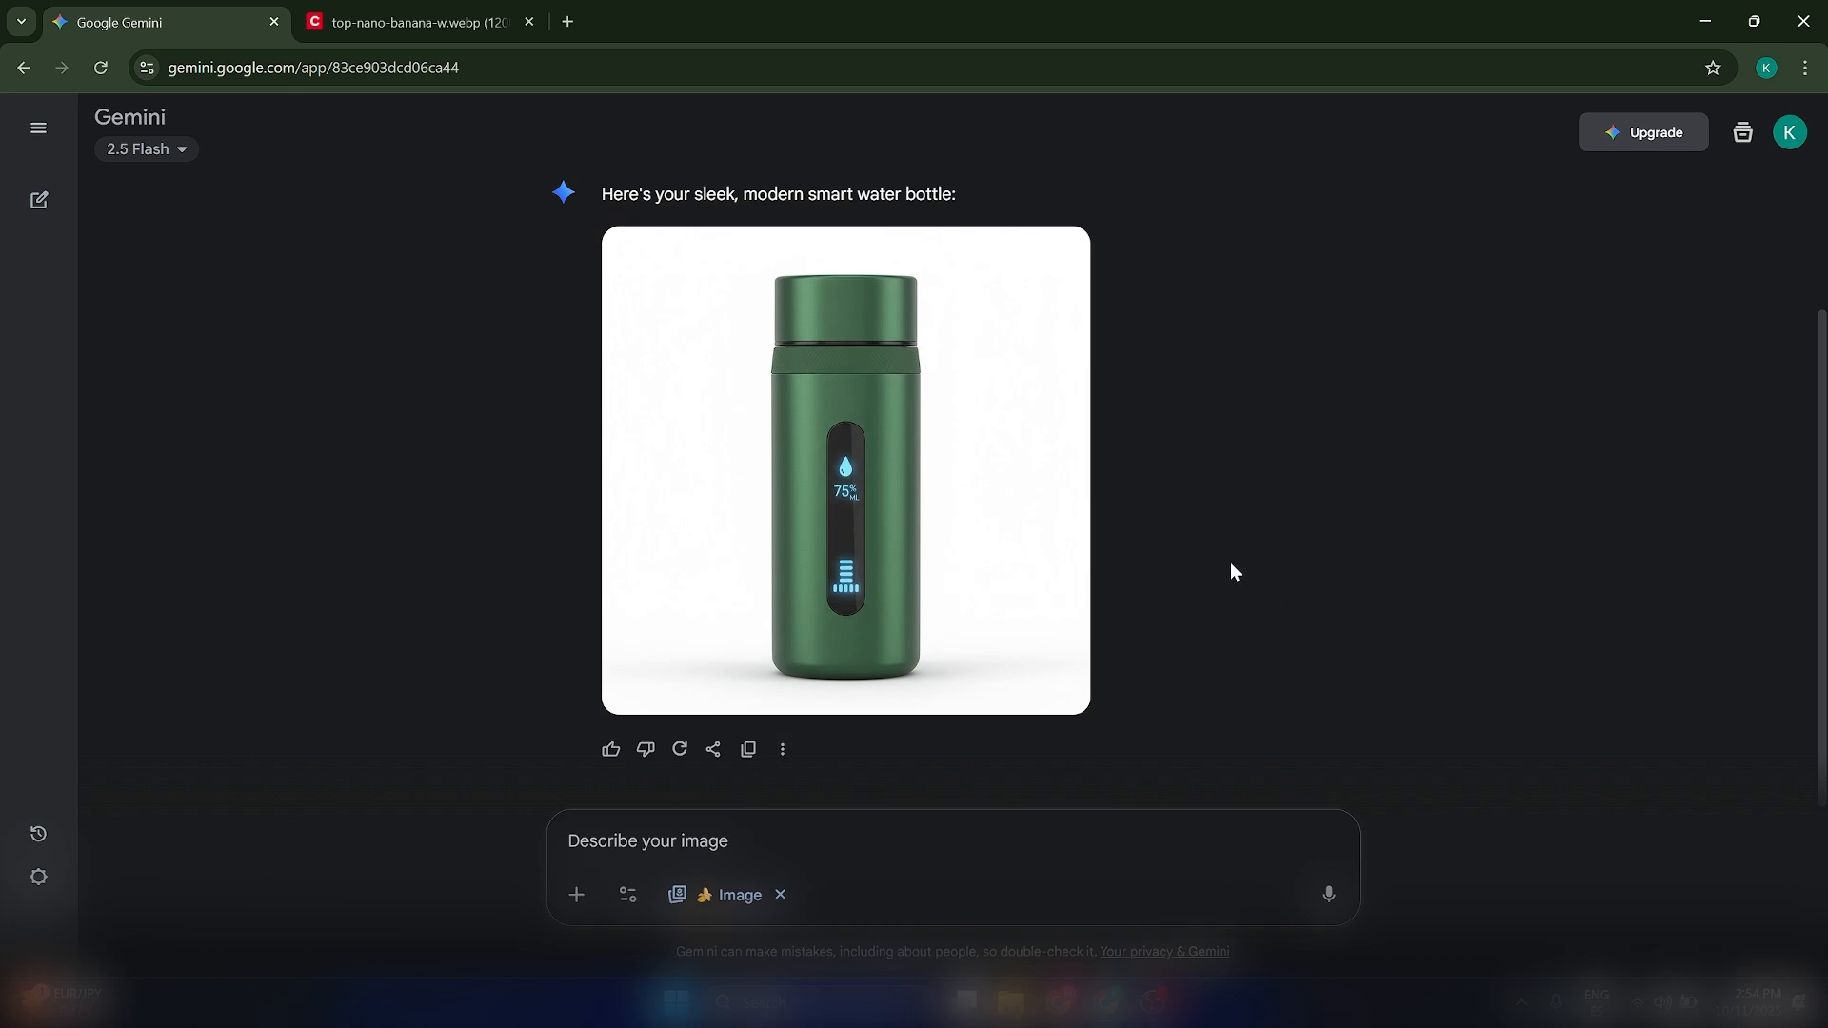
scroll(1248, 569, up, 2)
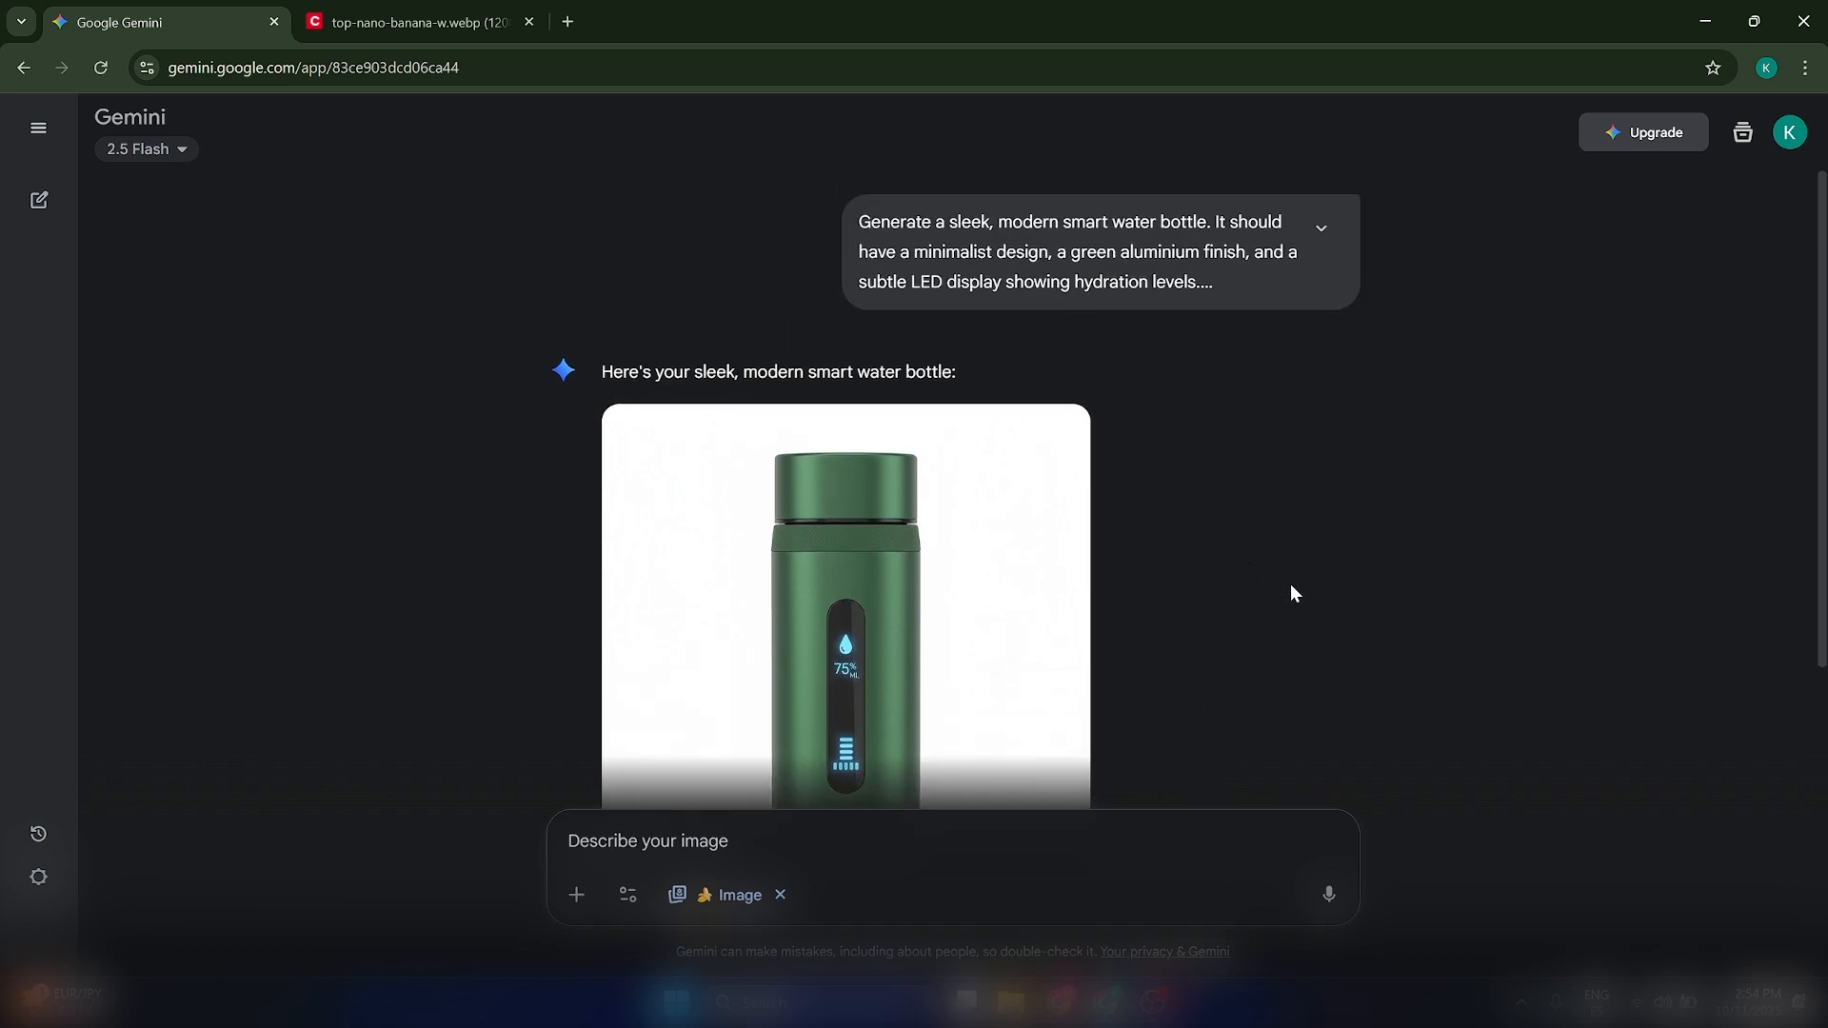
scroll(1235, 722, down, 2)
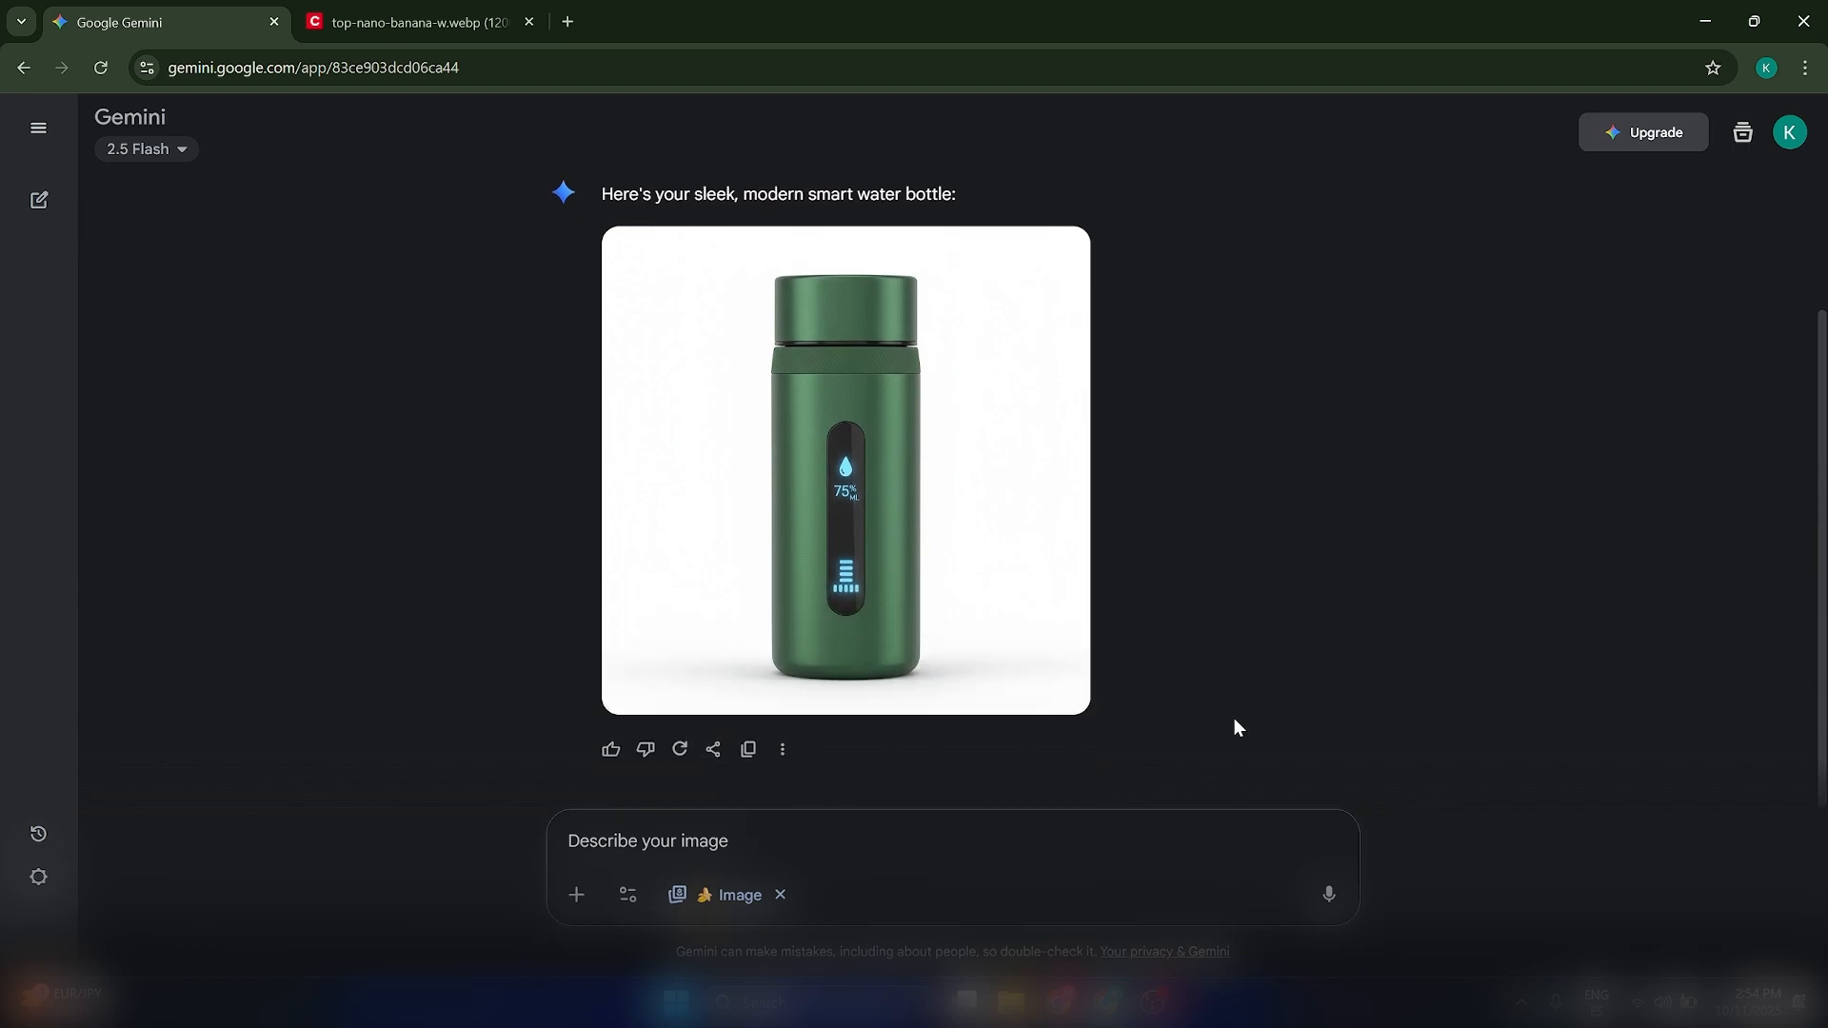
Examine the expanded prompt text and the green bottle image in the 2.5 Flash chat once more
scroll(1133, 534, up, 2)
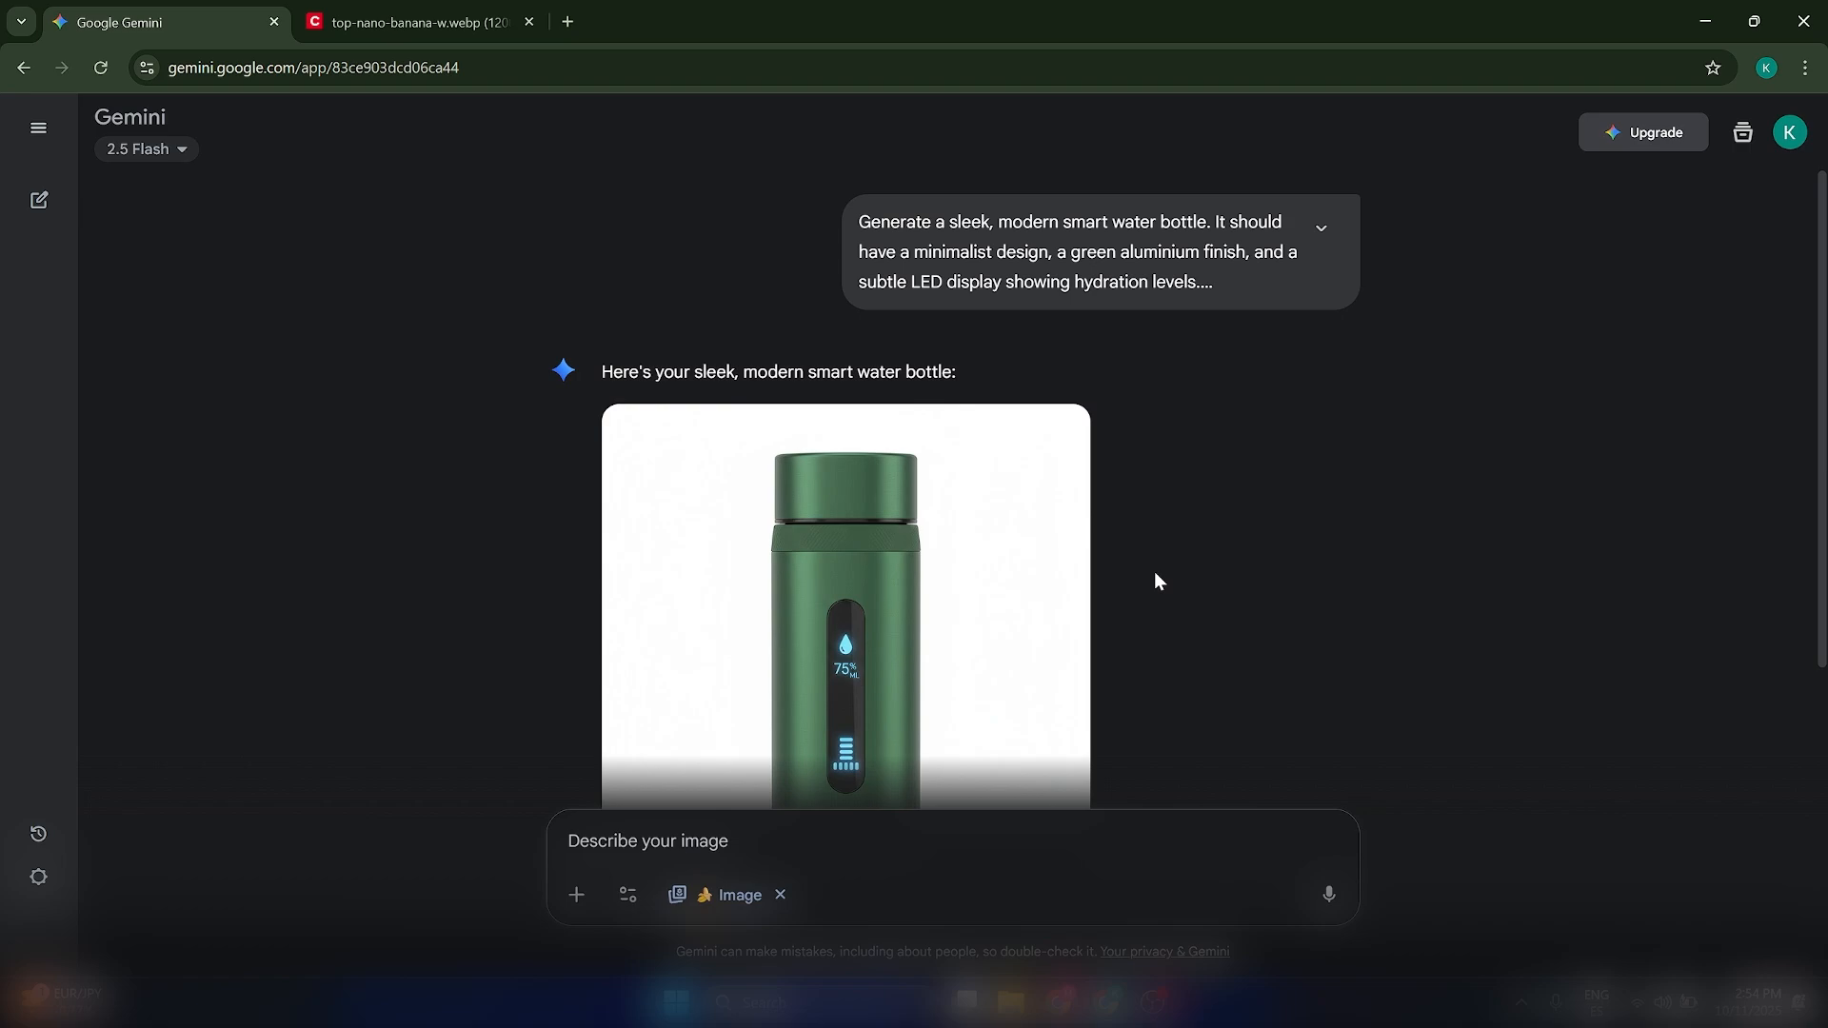
scroll(1159, 581, down, 2)
scroll(819, 552, up, 1)
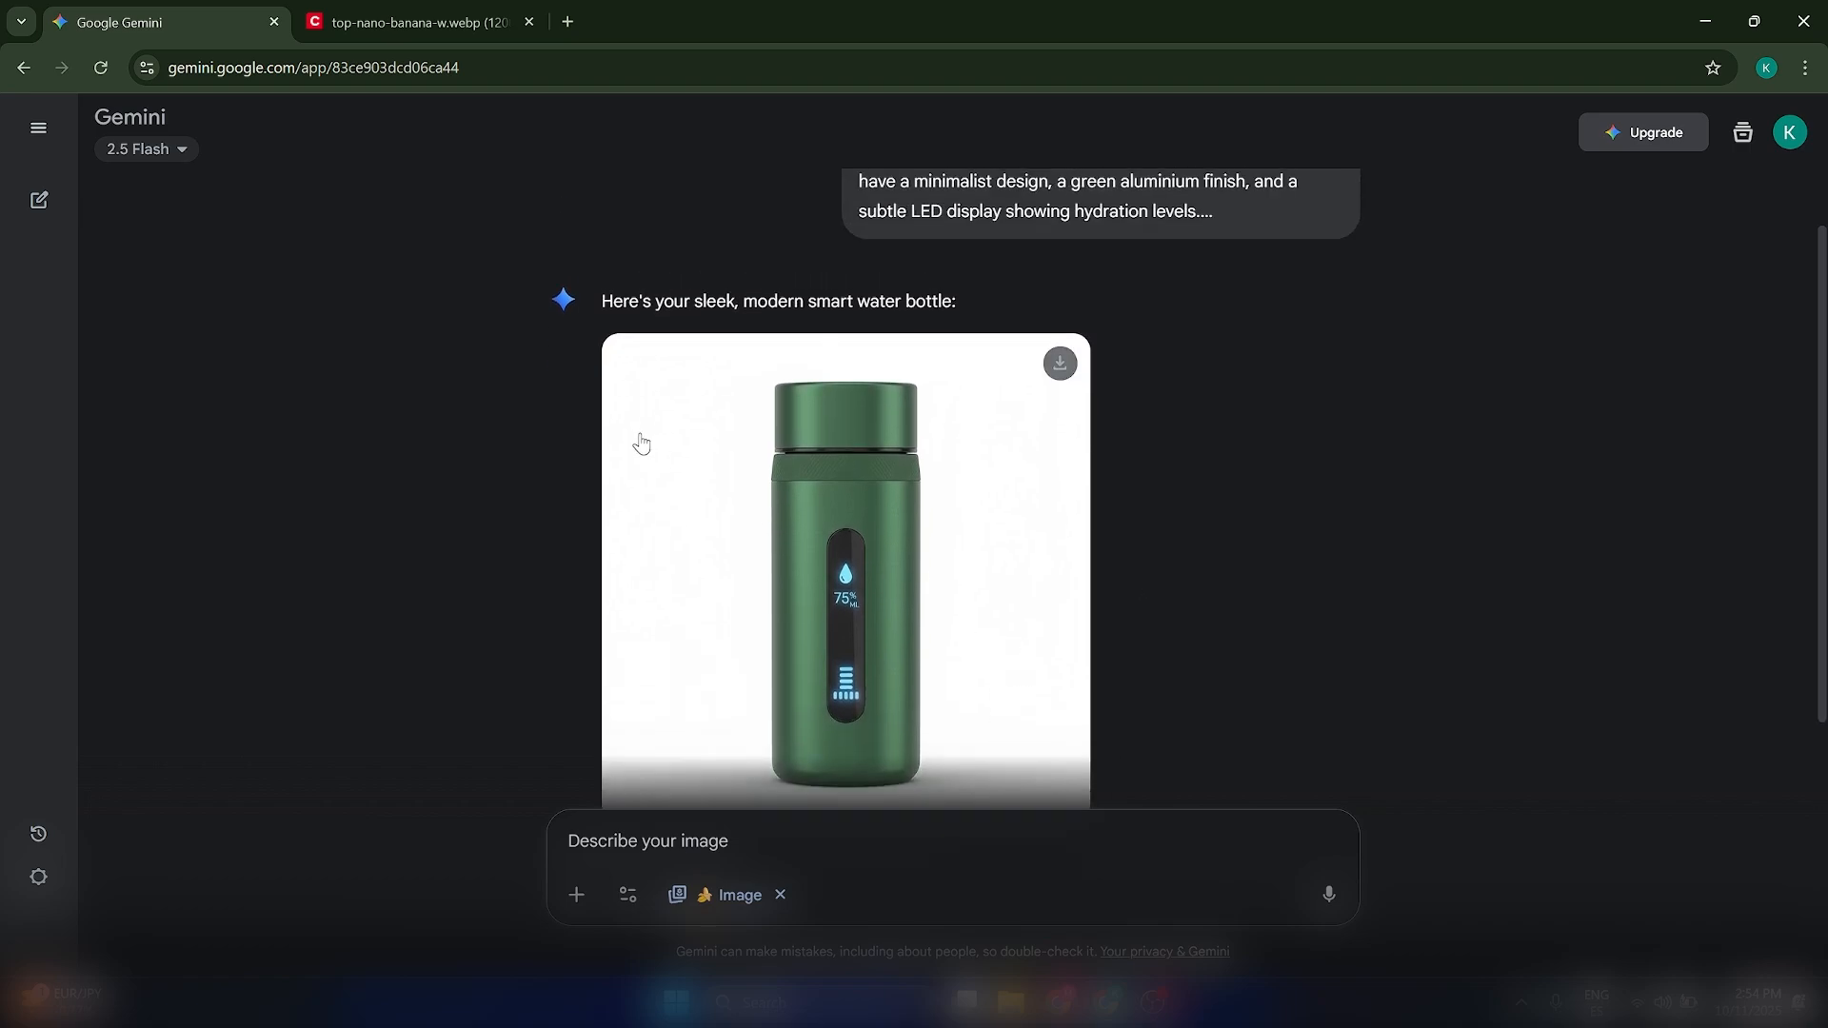
click(168, 153)
click(1391, 403)
scroll(1333, 476, down, 1)
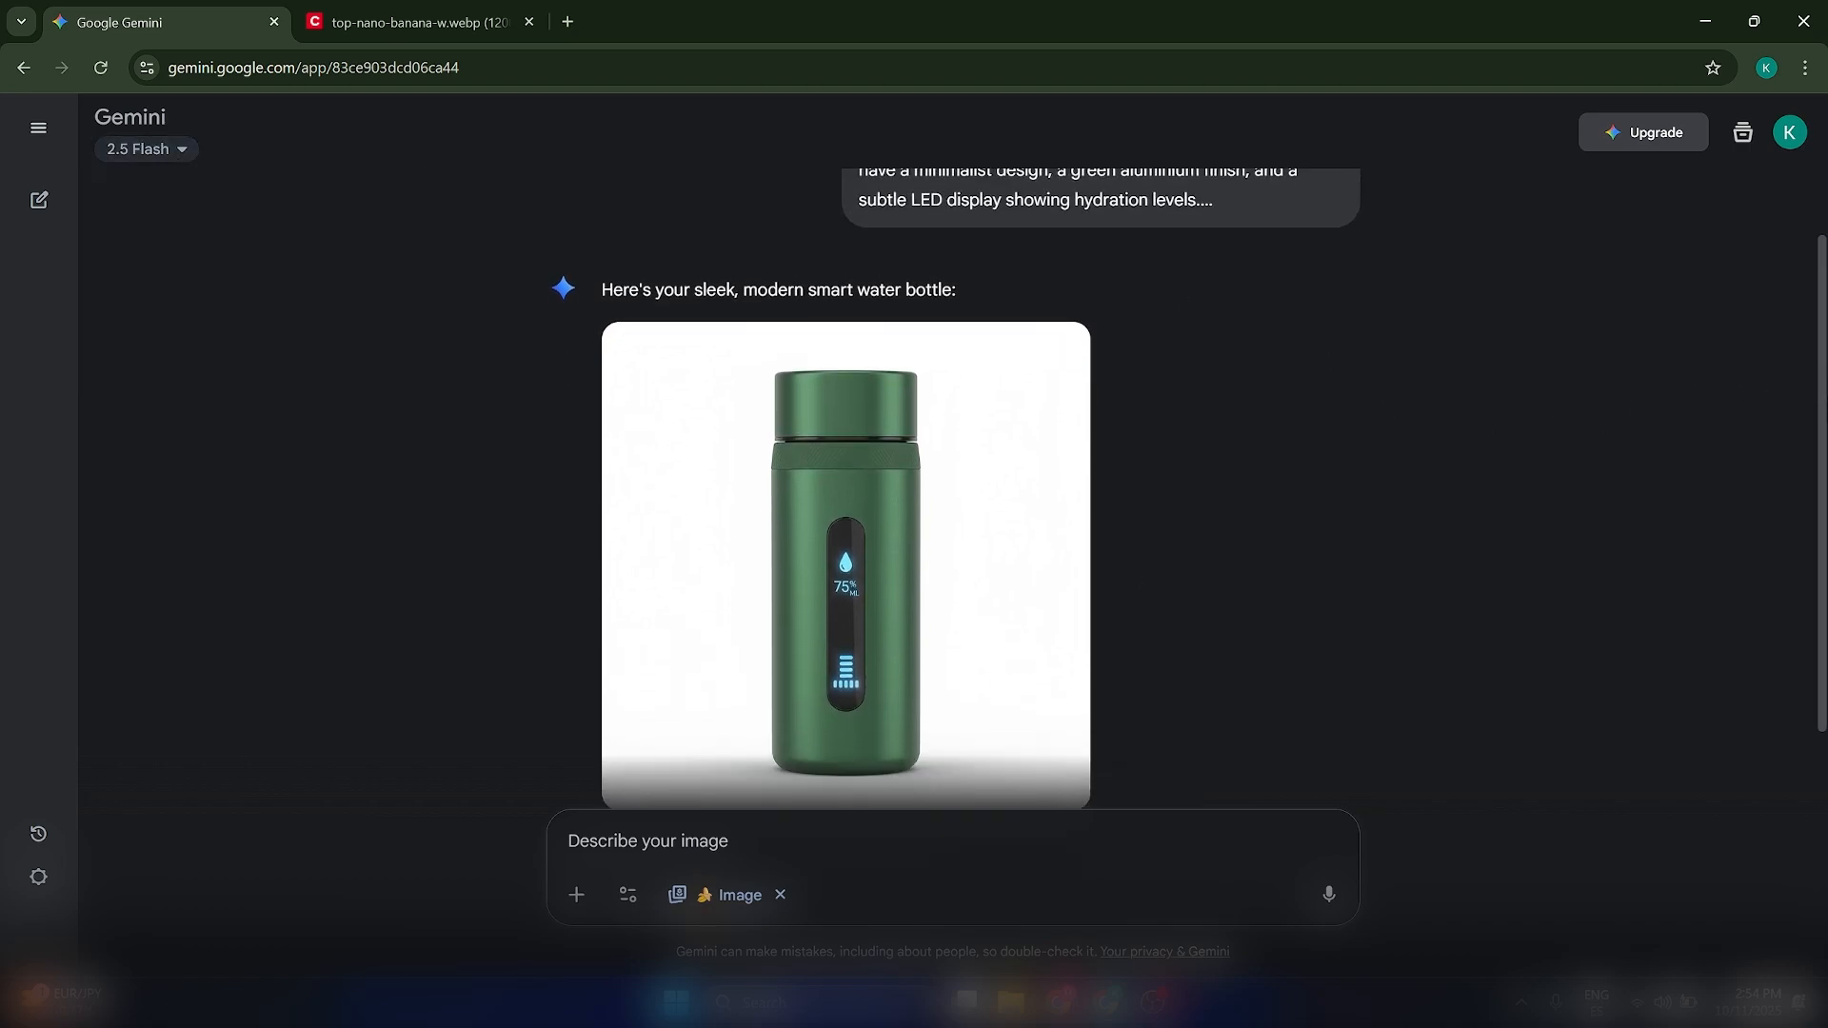
scroll(1191, 457, up, 2)
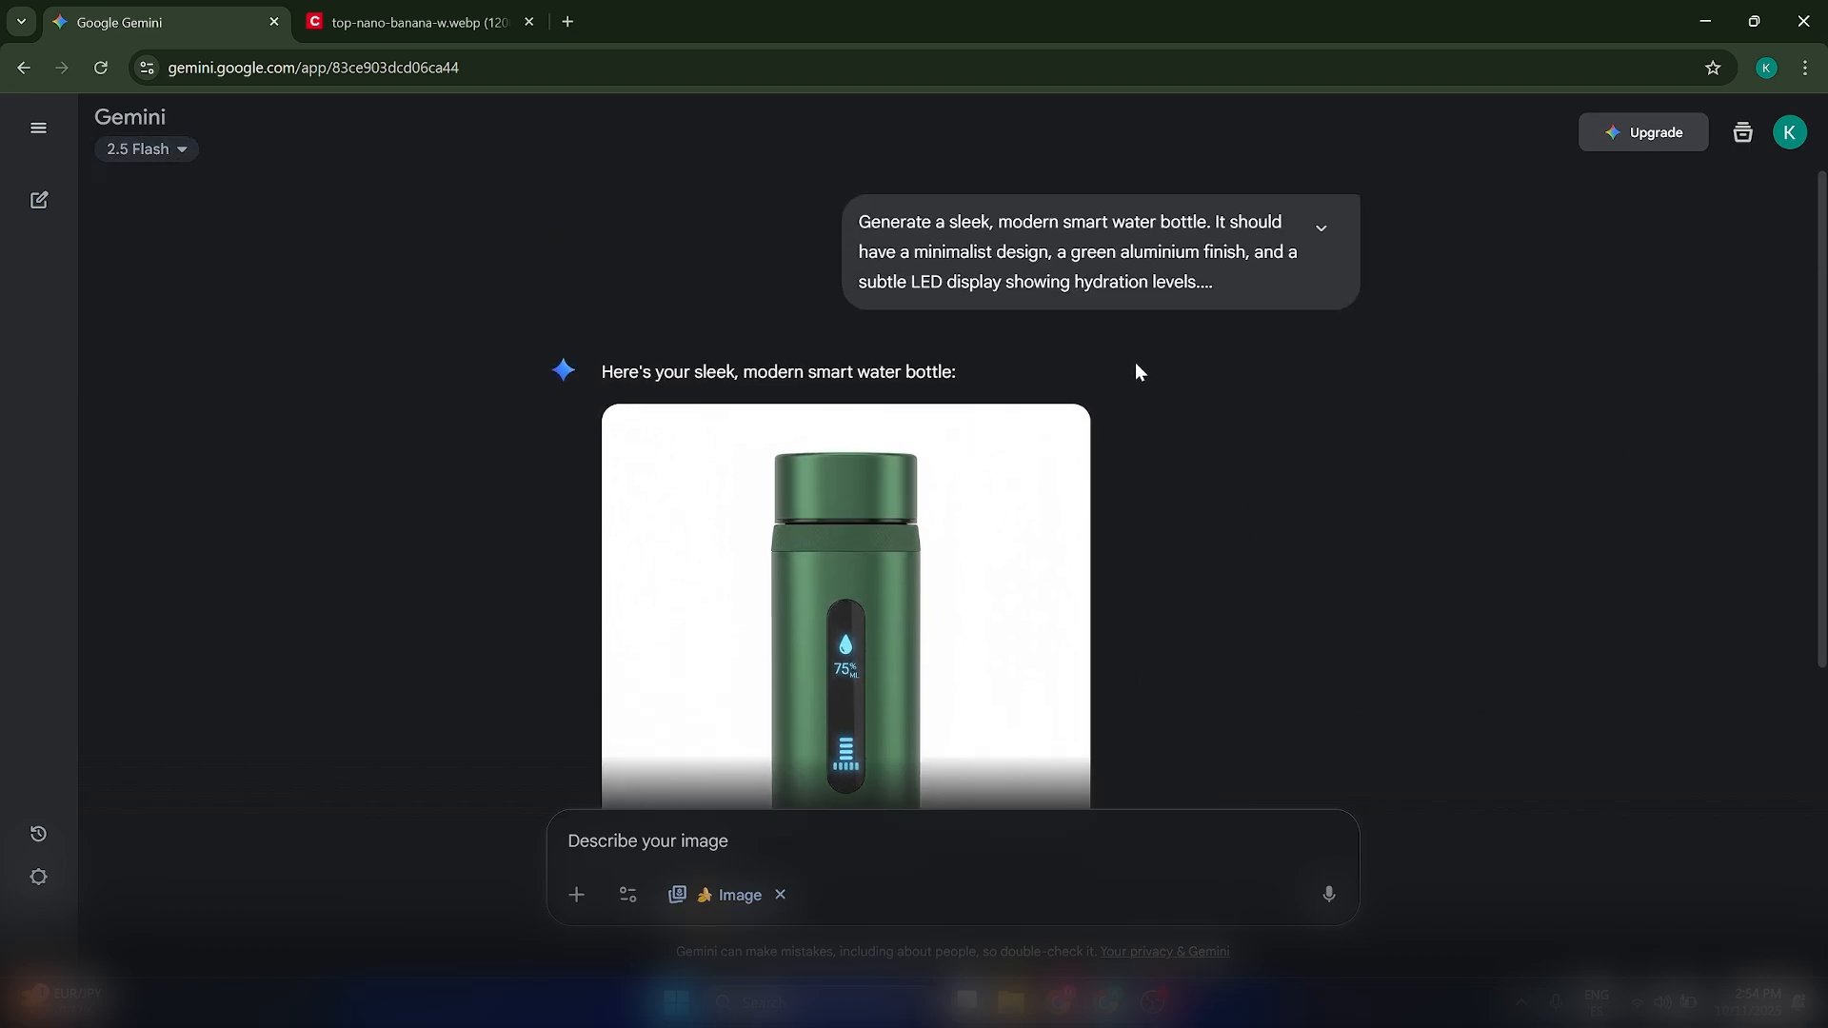
click(1322, 227)
click(1321, 228)
scroll(1244, 649, down, 2)
scroll(1229, 634, up, 1)
scroll(1230, 645, down, 1)
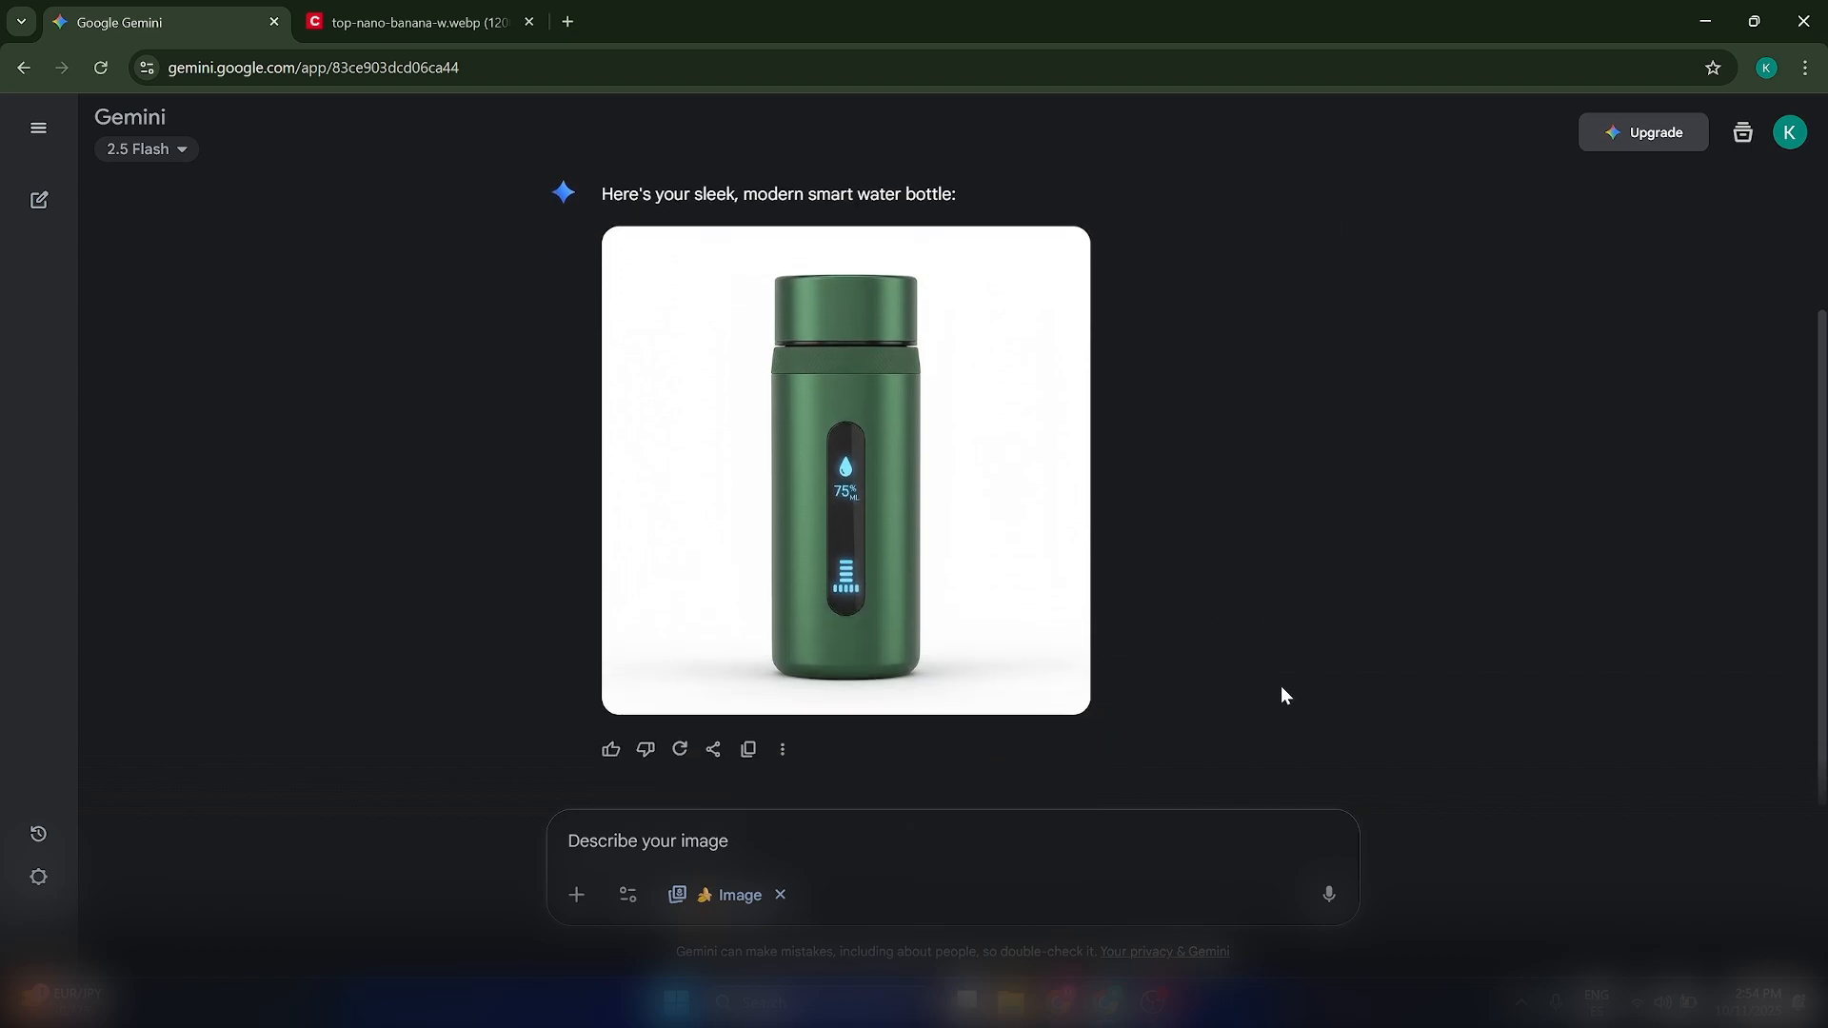
scroll(1089, 653, up, 1)
scroll(1089, 654, down, 1)
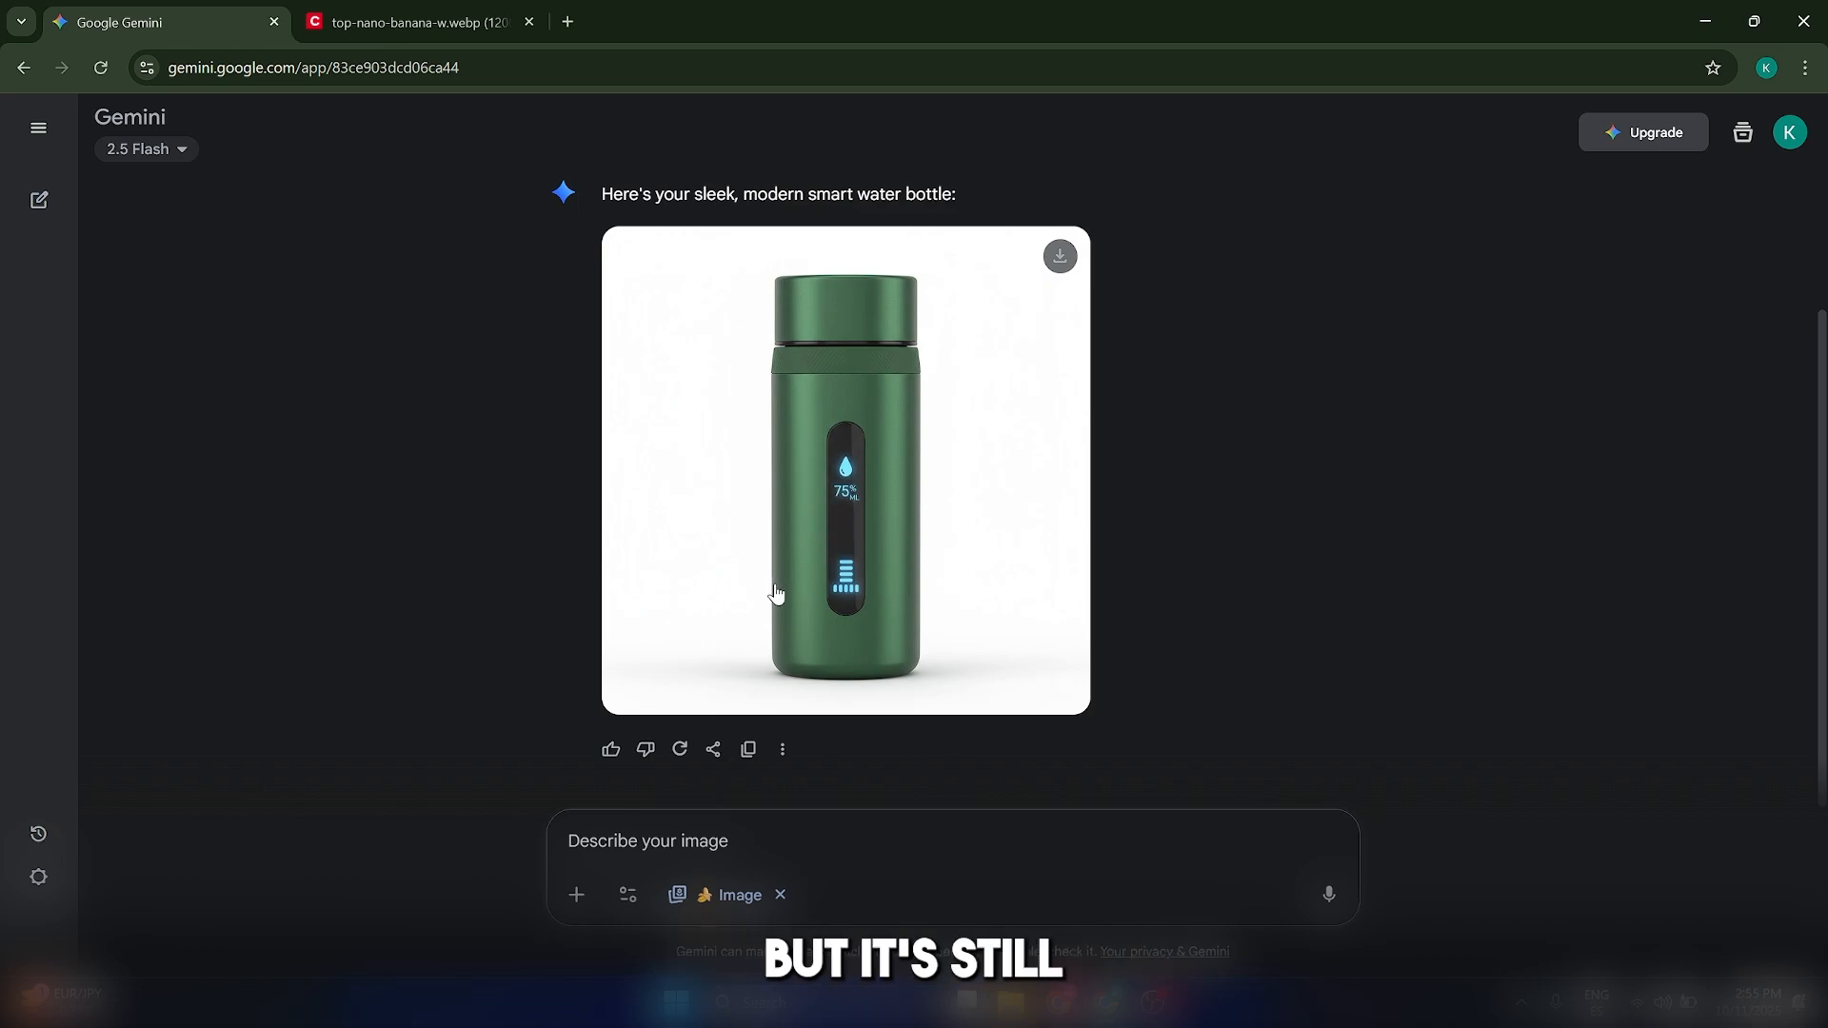
scroll(781, 586, up, 2)
scroll(952, 534, down, 2)
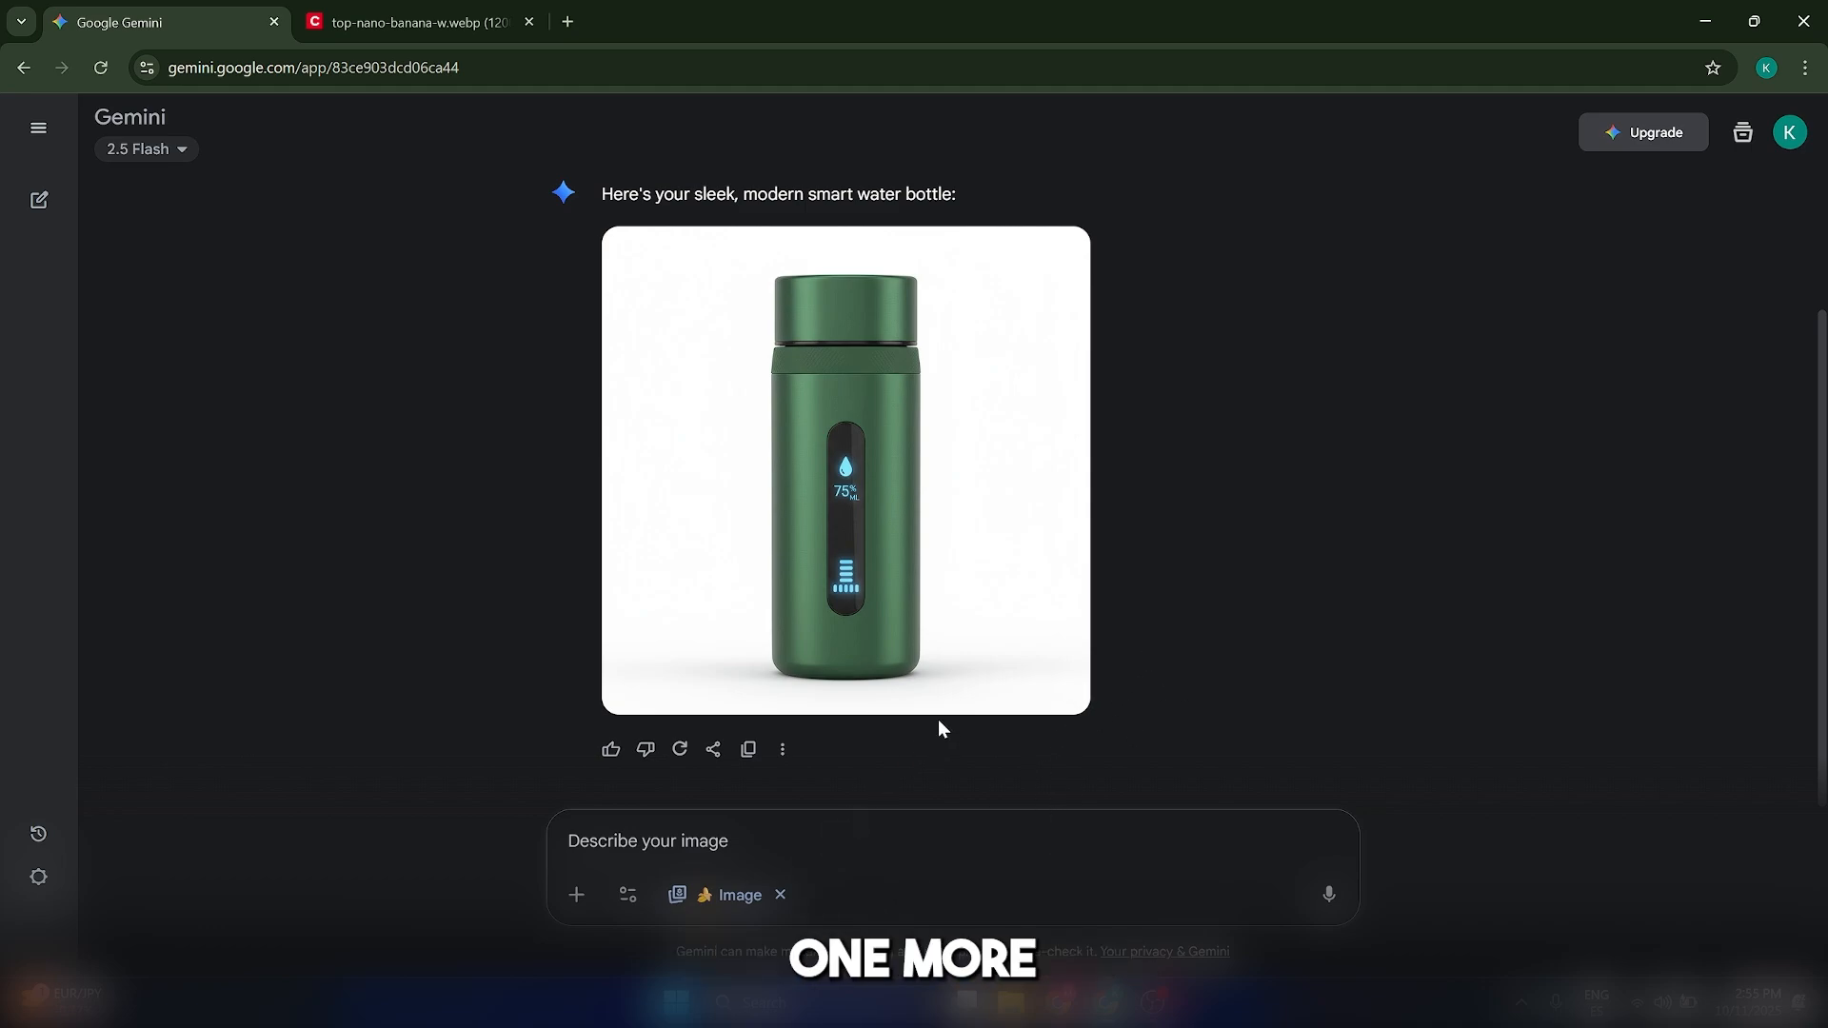
Ask to show the brushed aluminum, forest green bottle on a modern office desk next to a laptop and a plant
text(Show the brushed aluminum, forest green smart water bottle on a modern office desk setup, next to a laptop and a plant. Focus on a clean, professional aesthetic.)
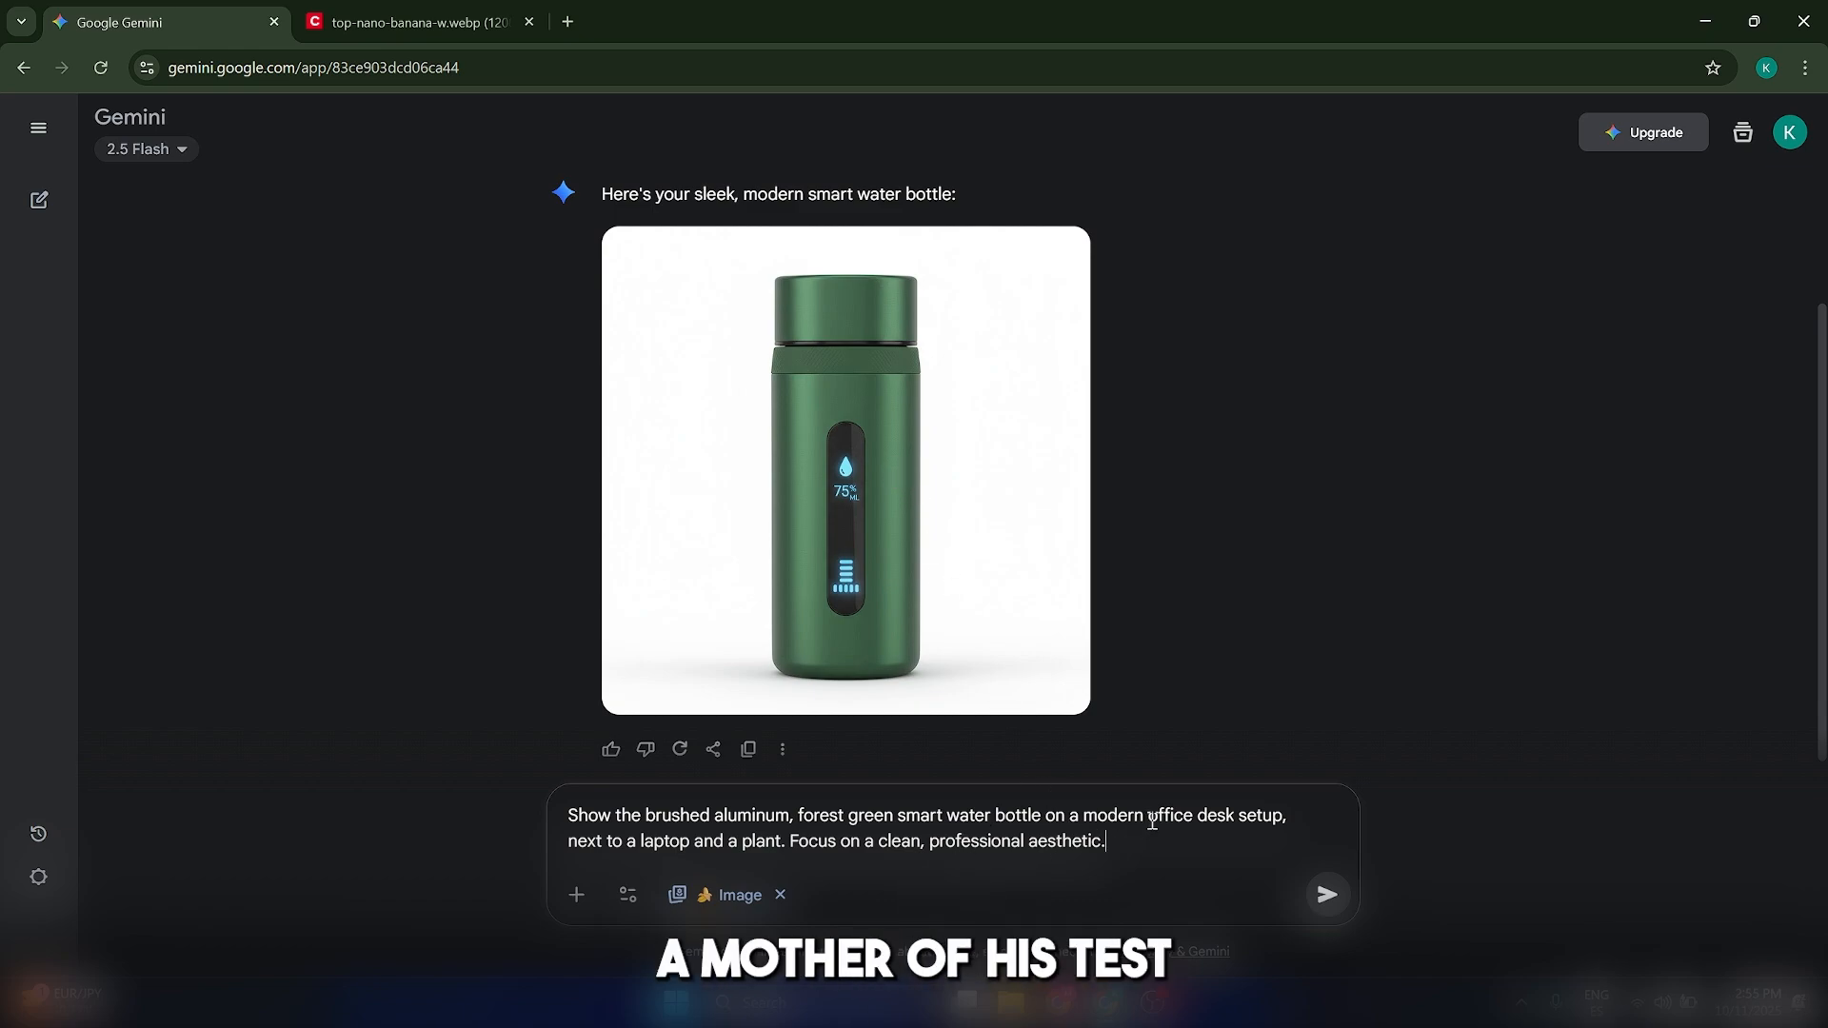
click(1328, 894)
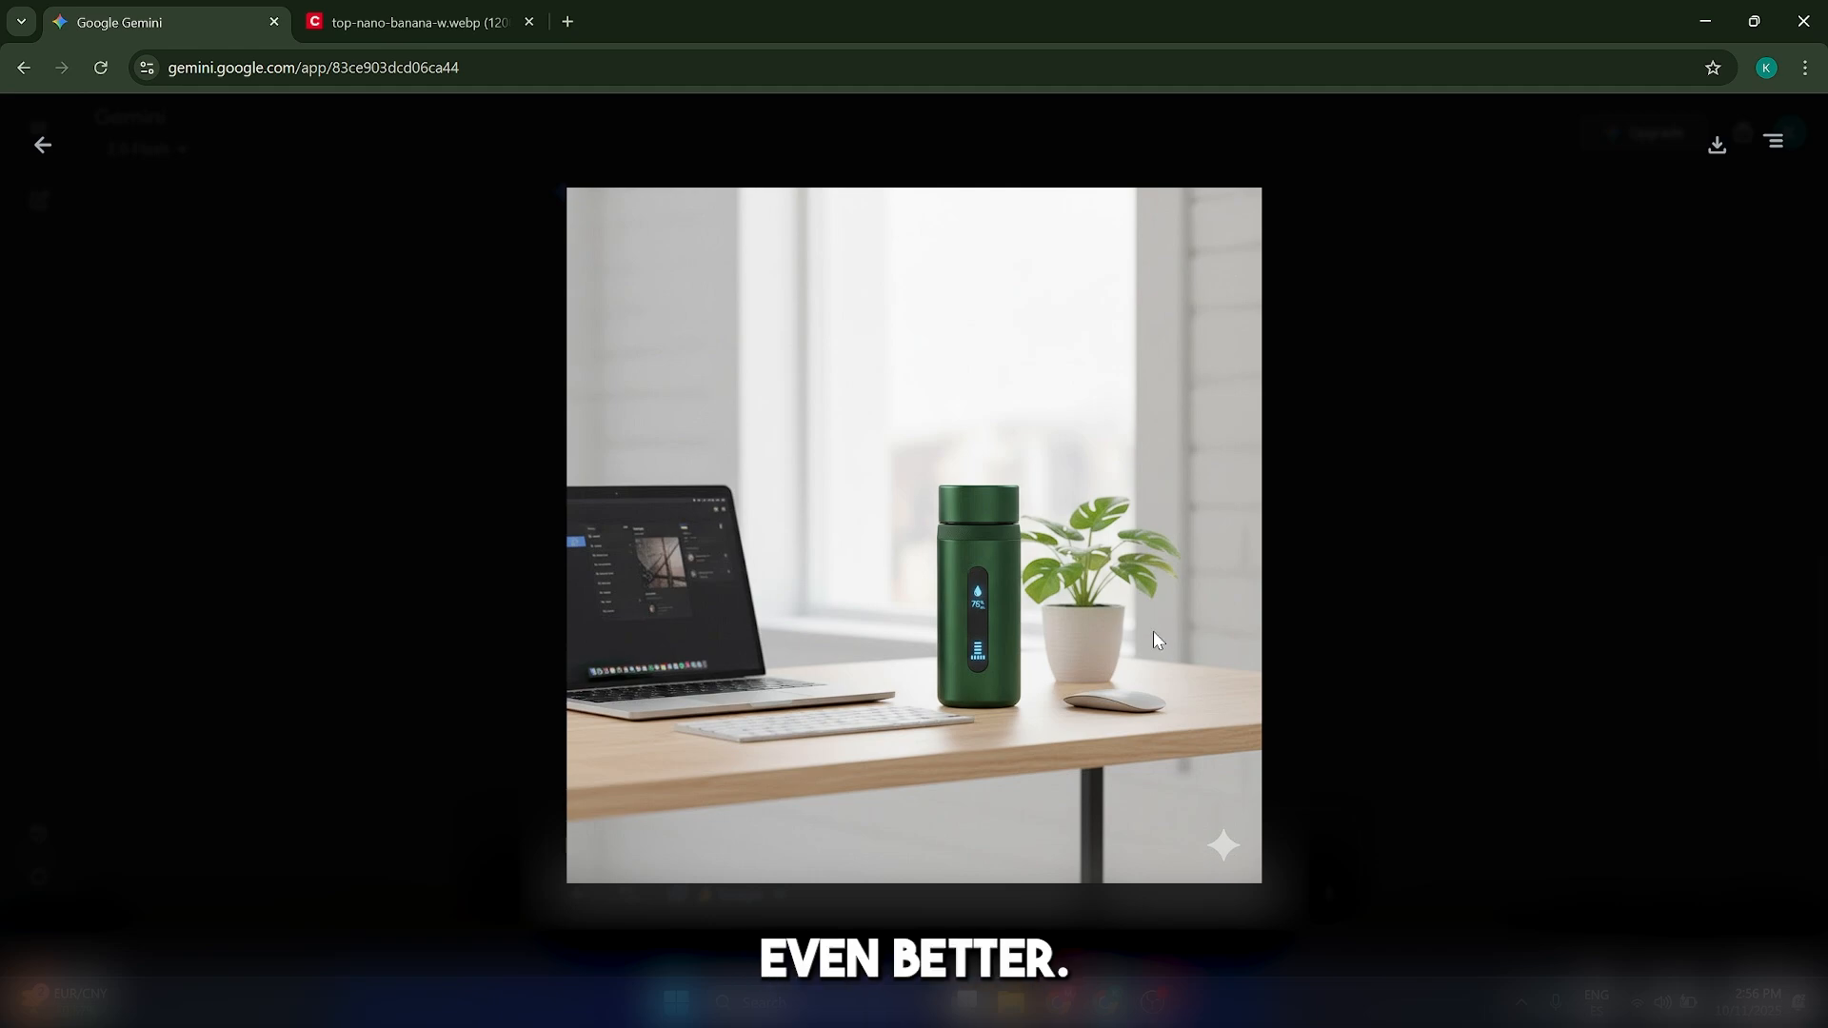
click(38, 144)
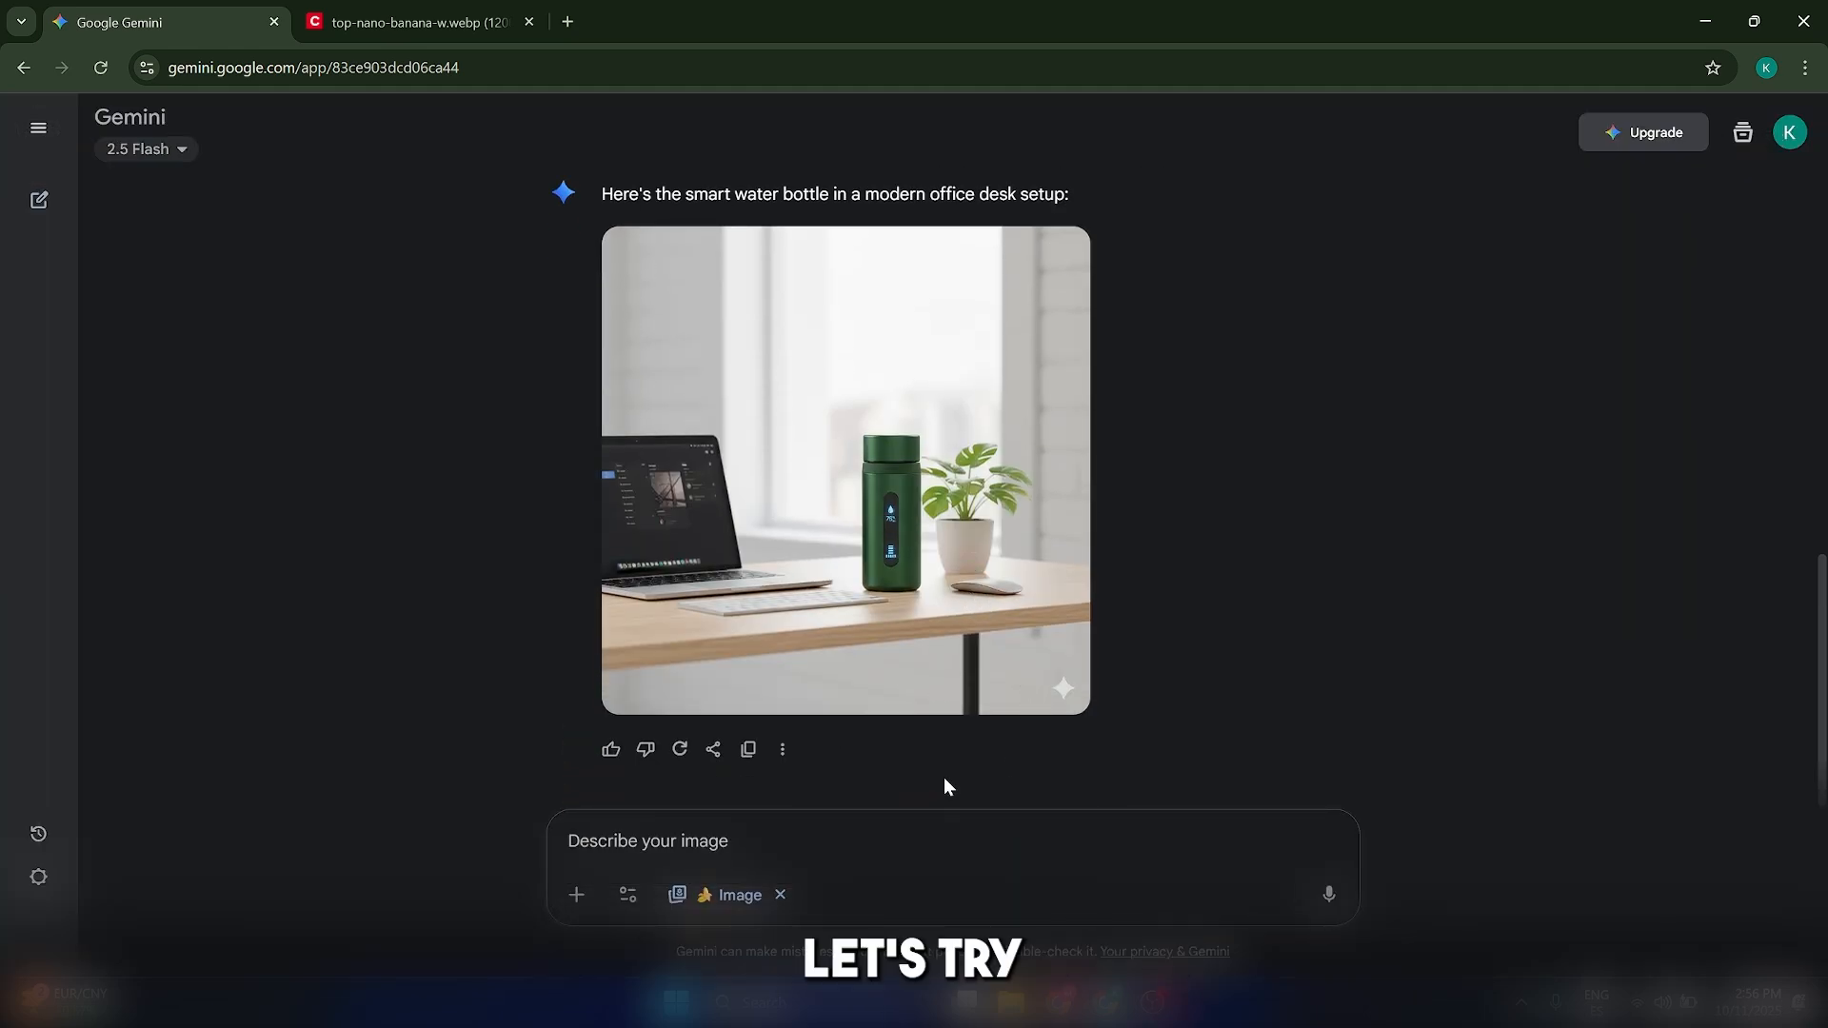
Request placing the same bottle on a hiking trail next to a backpack with dynamic lighting and an adventurous feel
text(Now, place the same water bottle in an outdoor setting, perhaps on a hiking trail next to a backpack. Dynamic lighting, adventurous feel.)
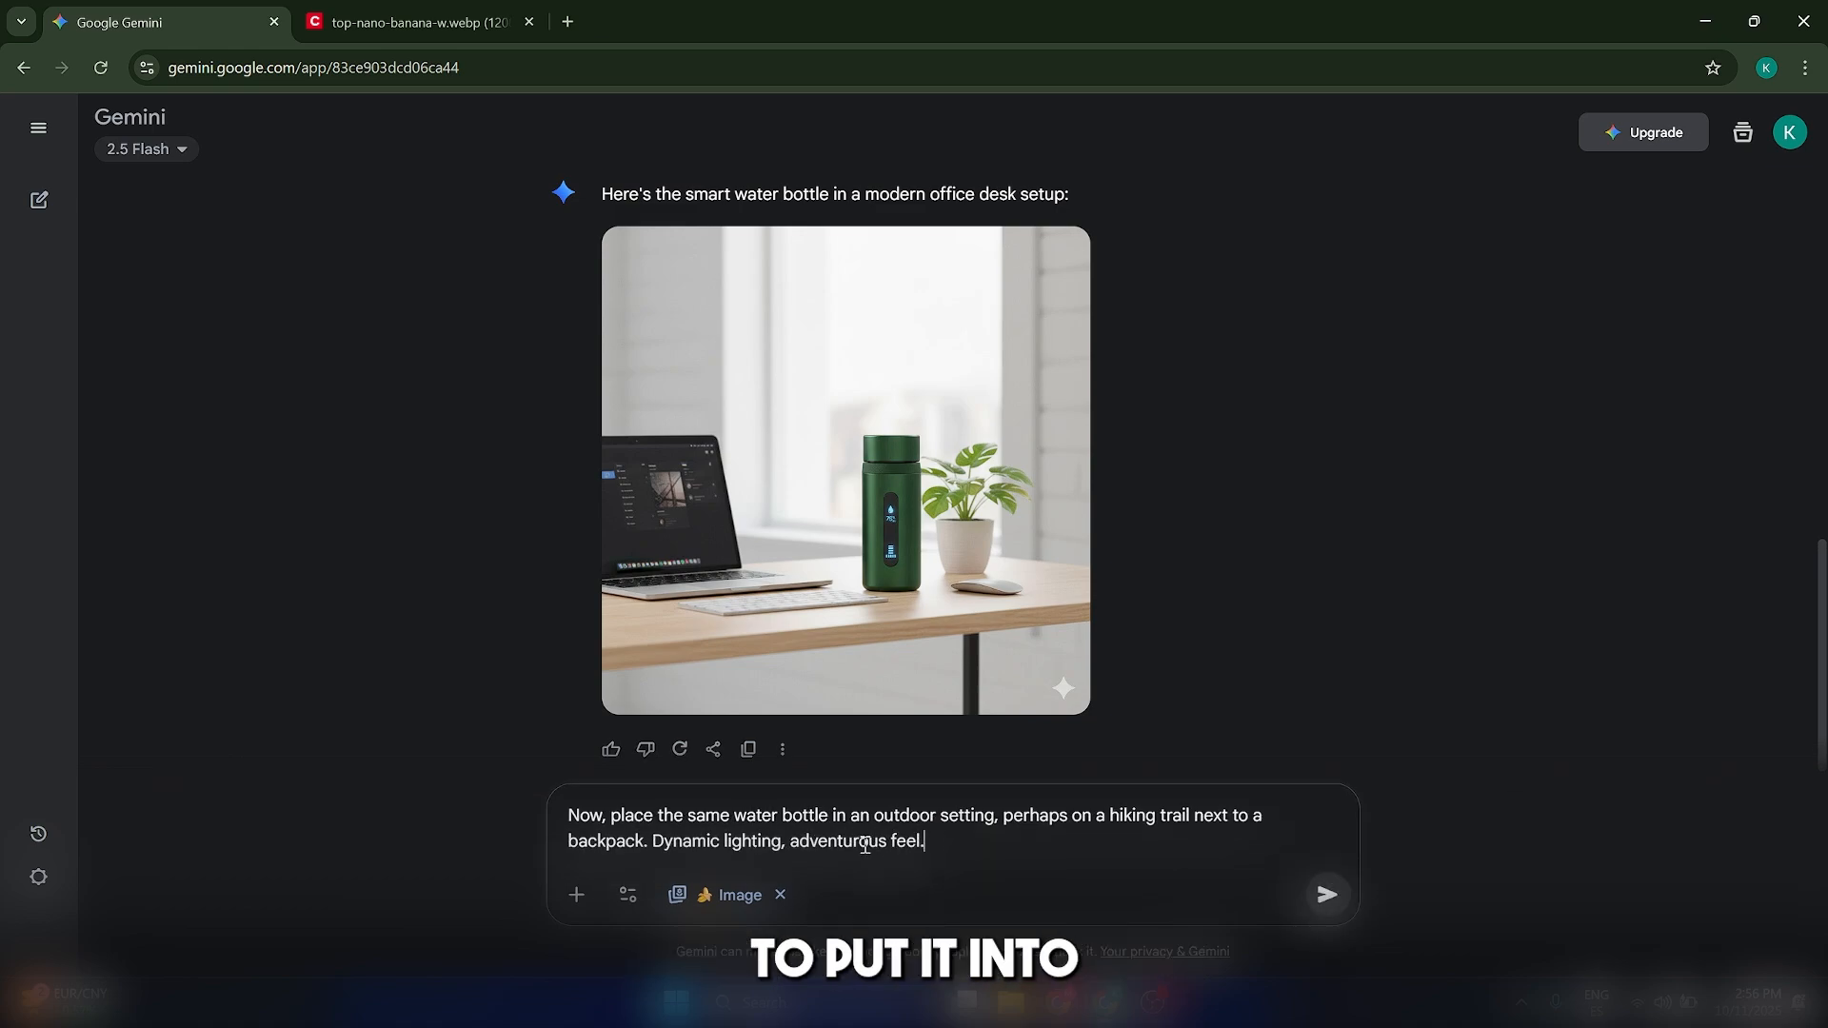
click(1328, 896)
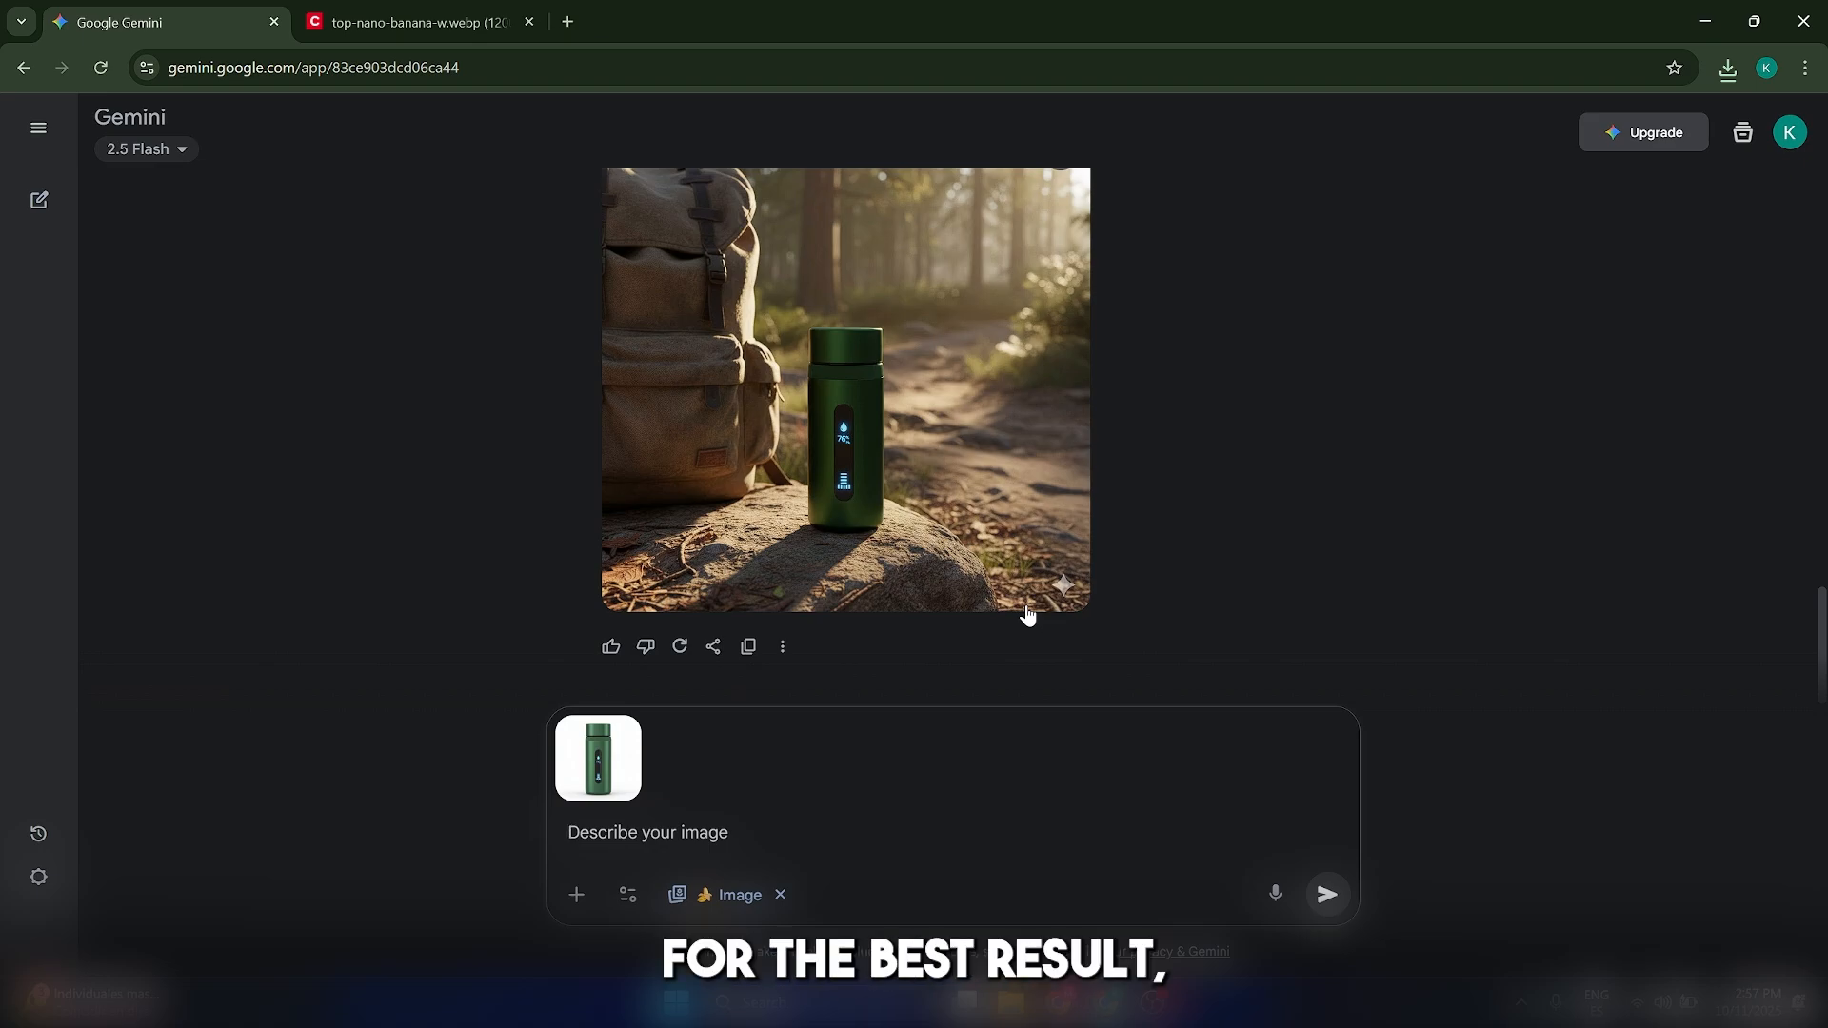
click(152, 149)
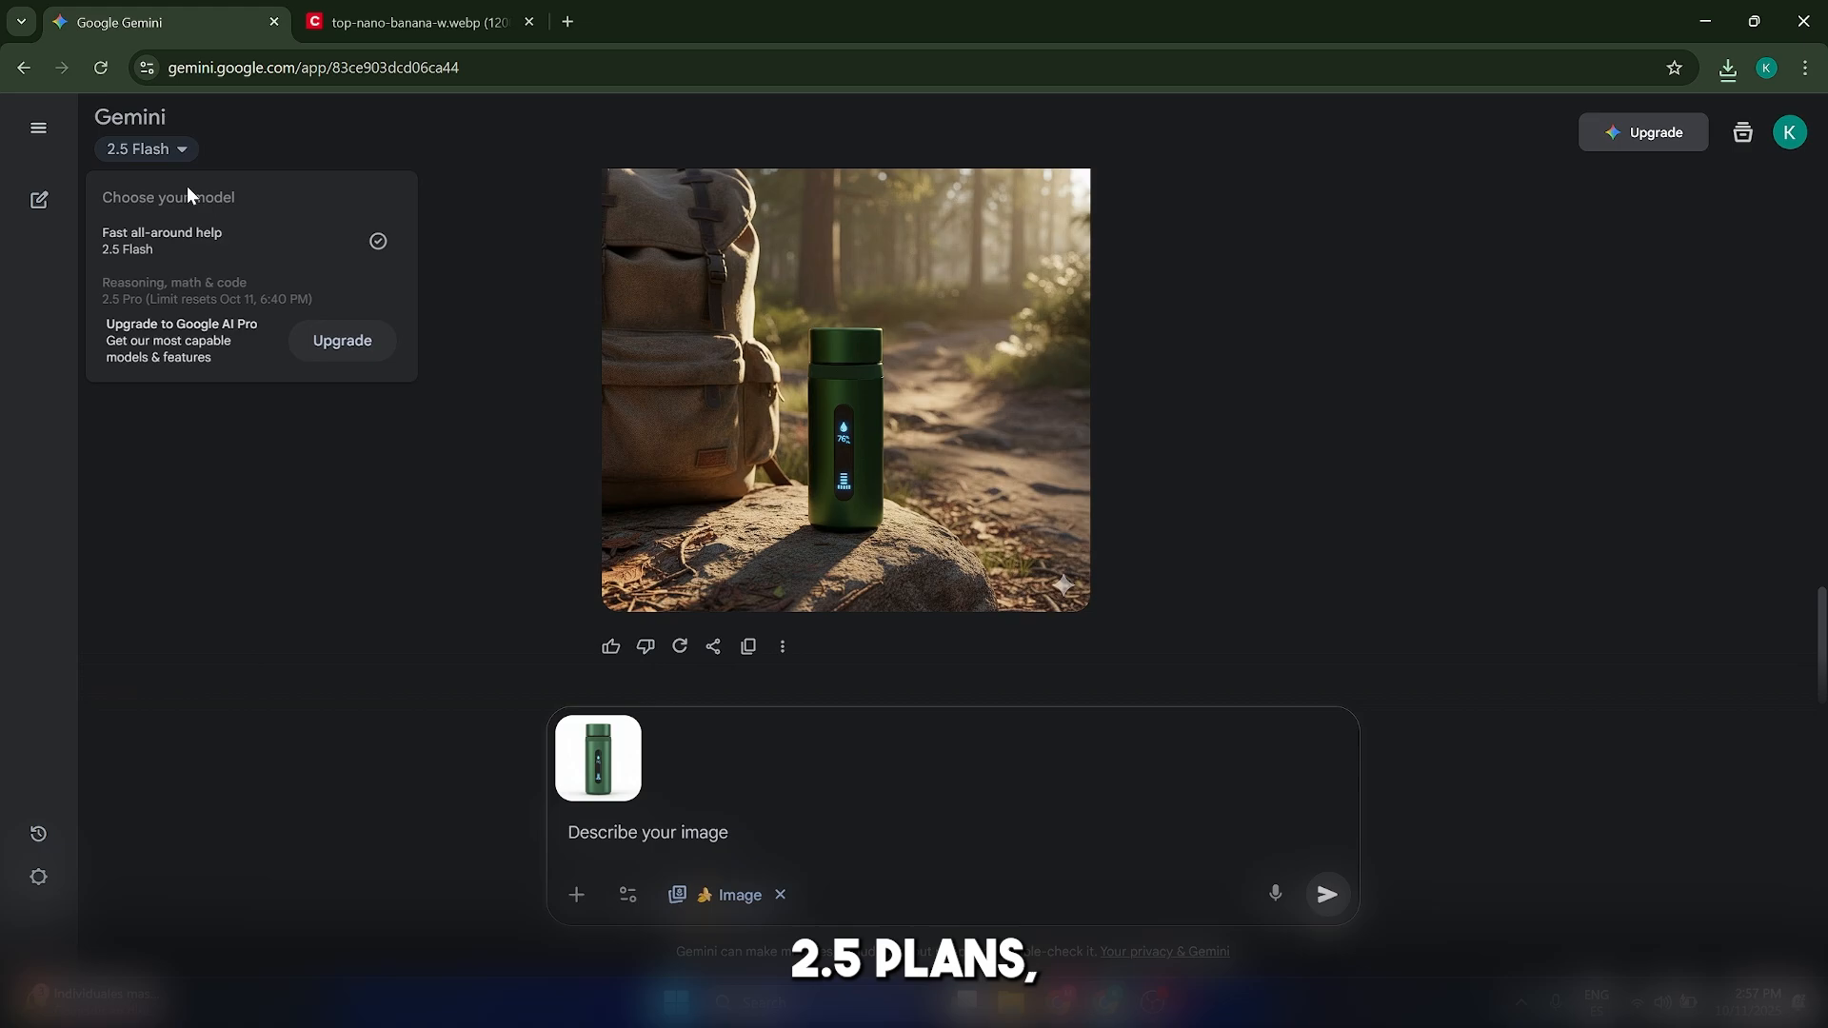
click(1396, 490)
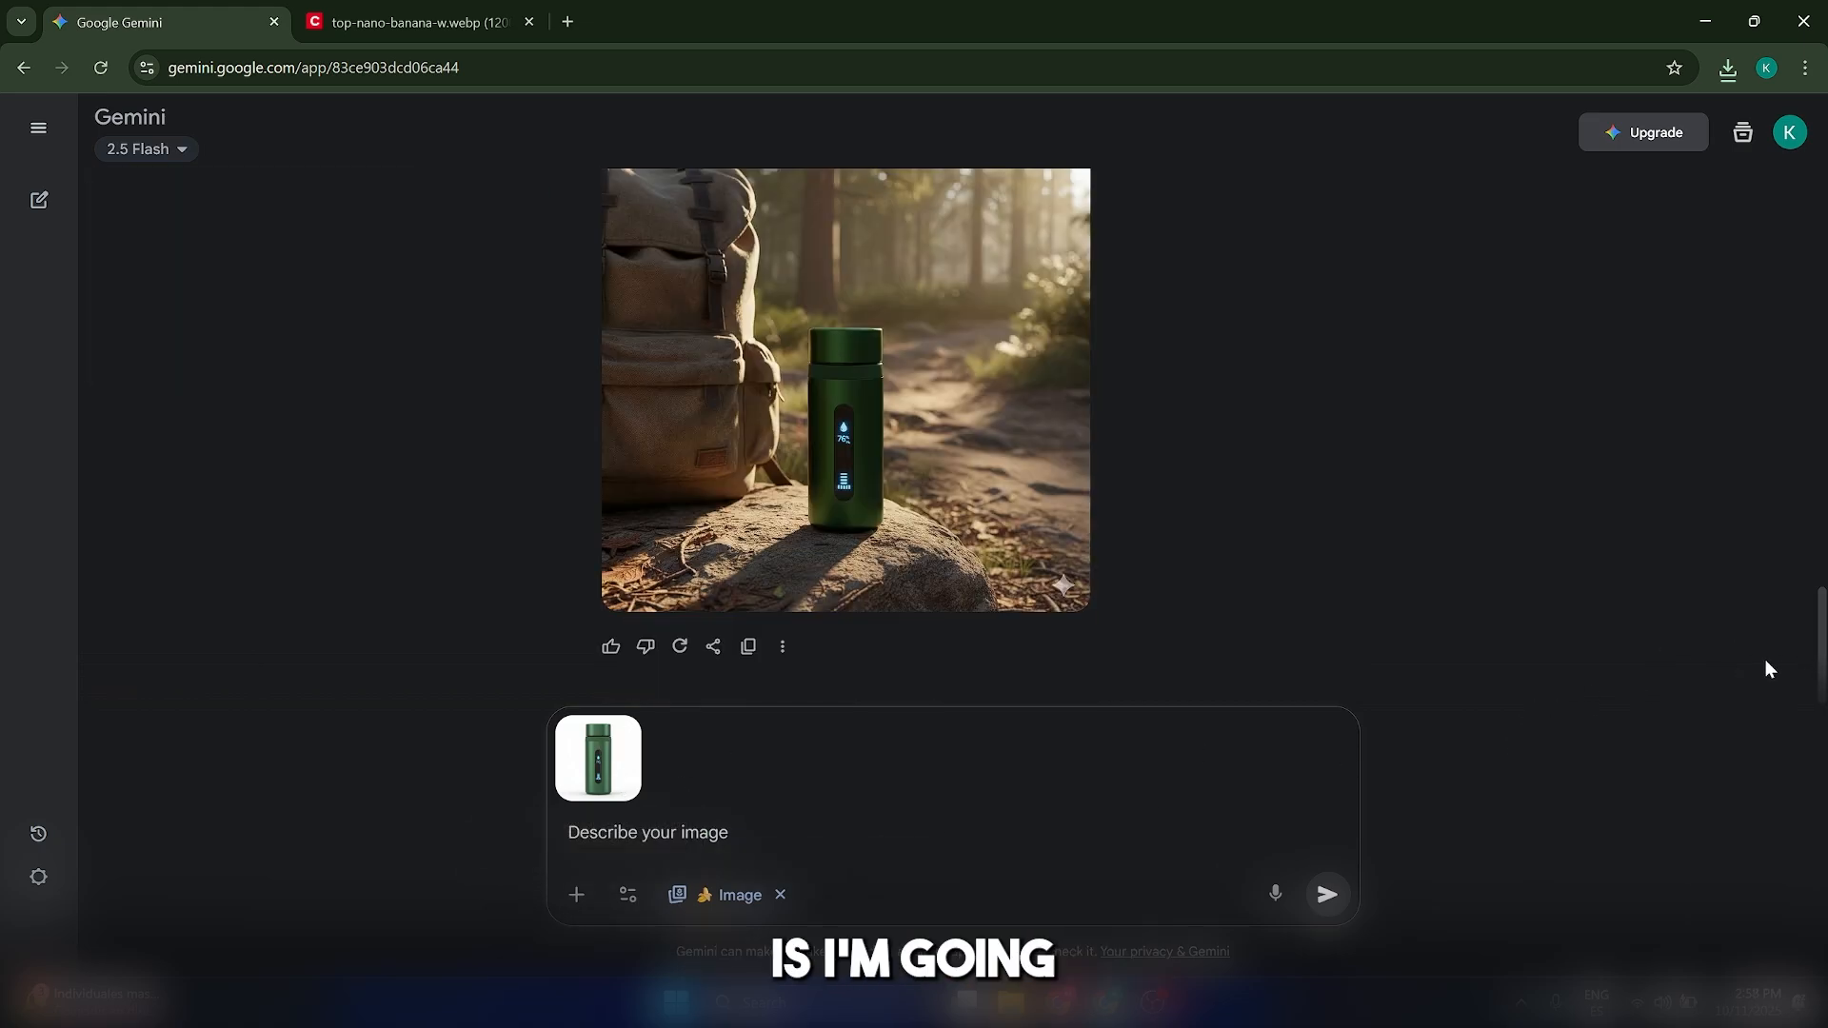
scroll(1766, 668, up, 15)
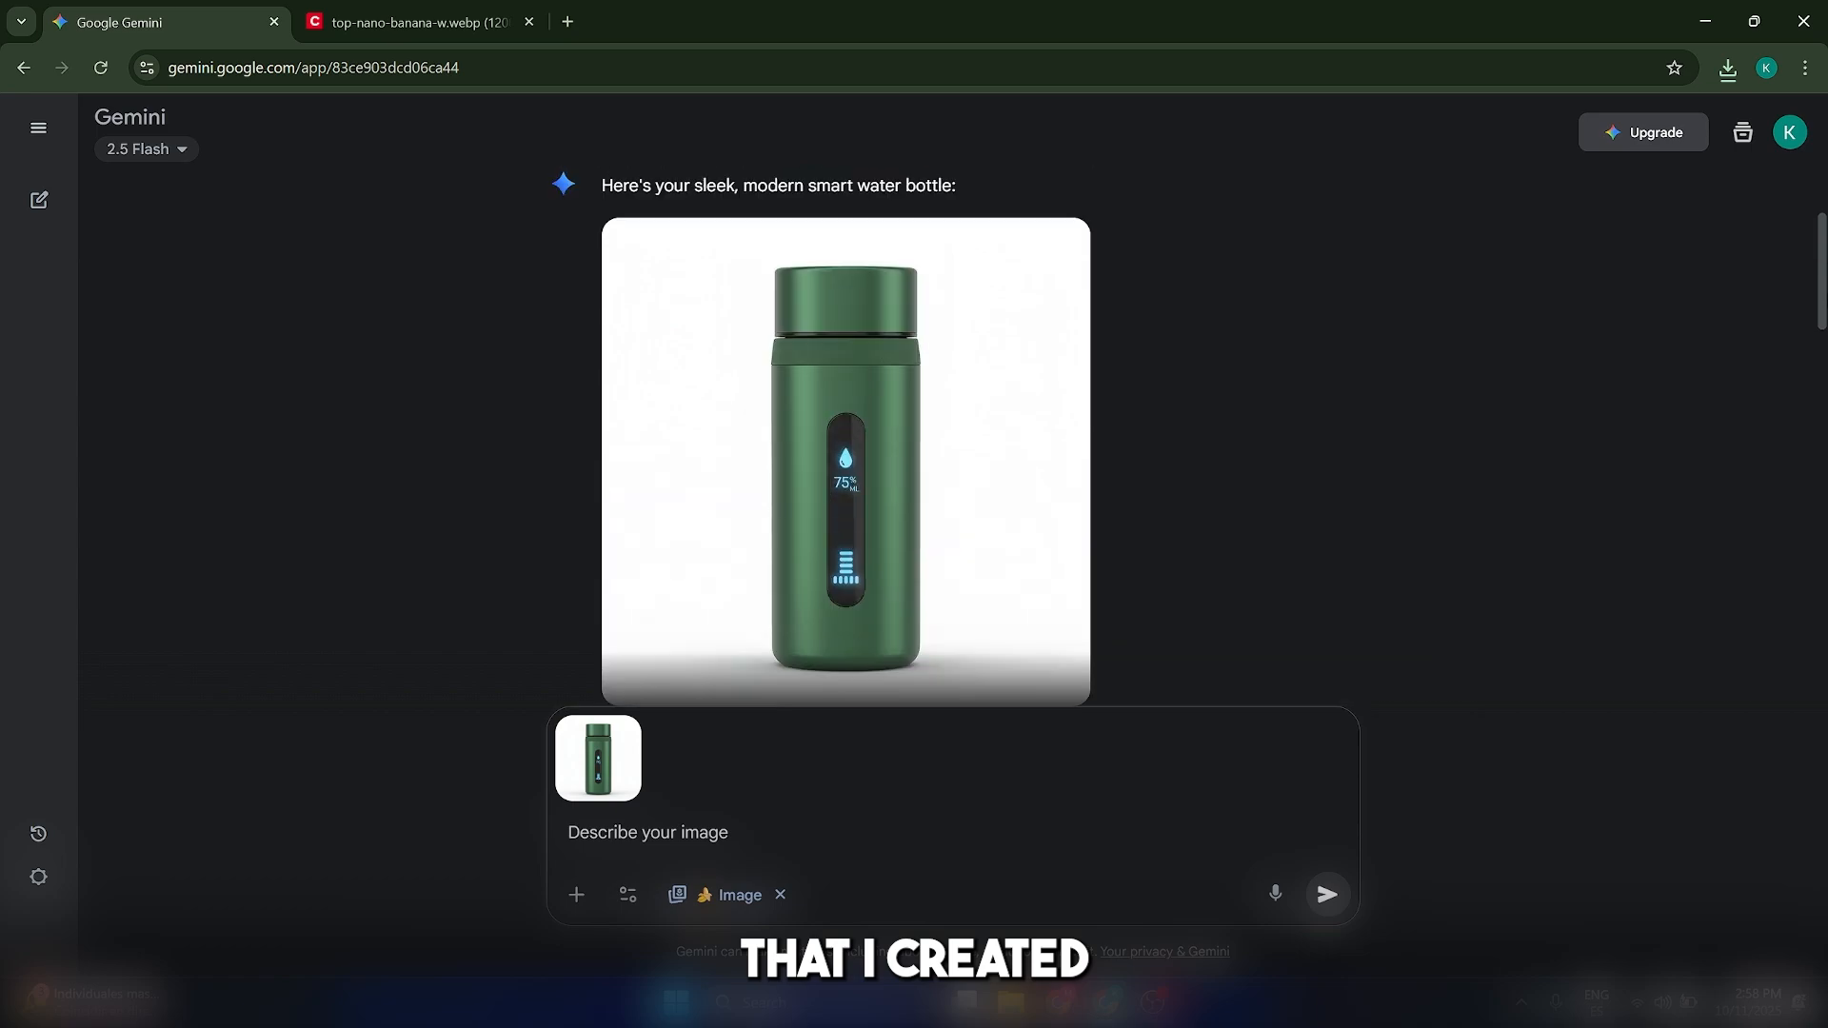
scroll(953, 438, down, 10)
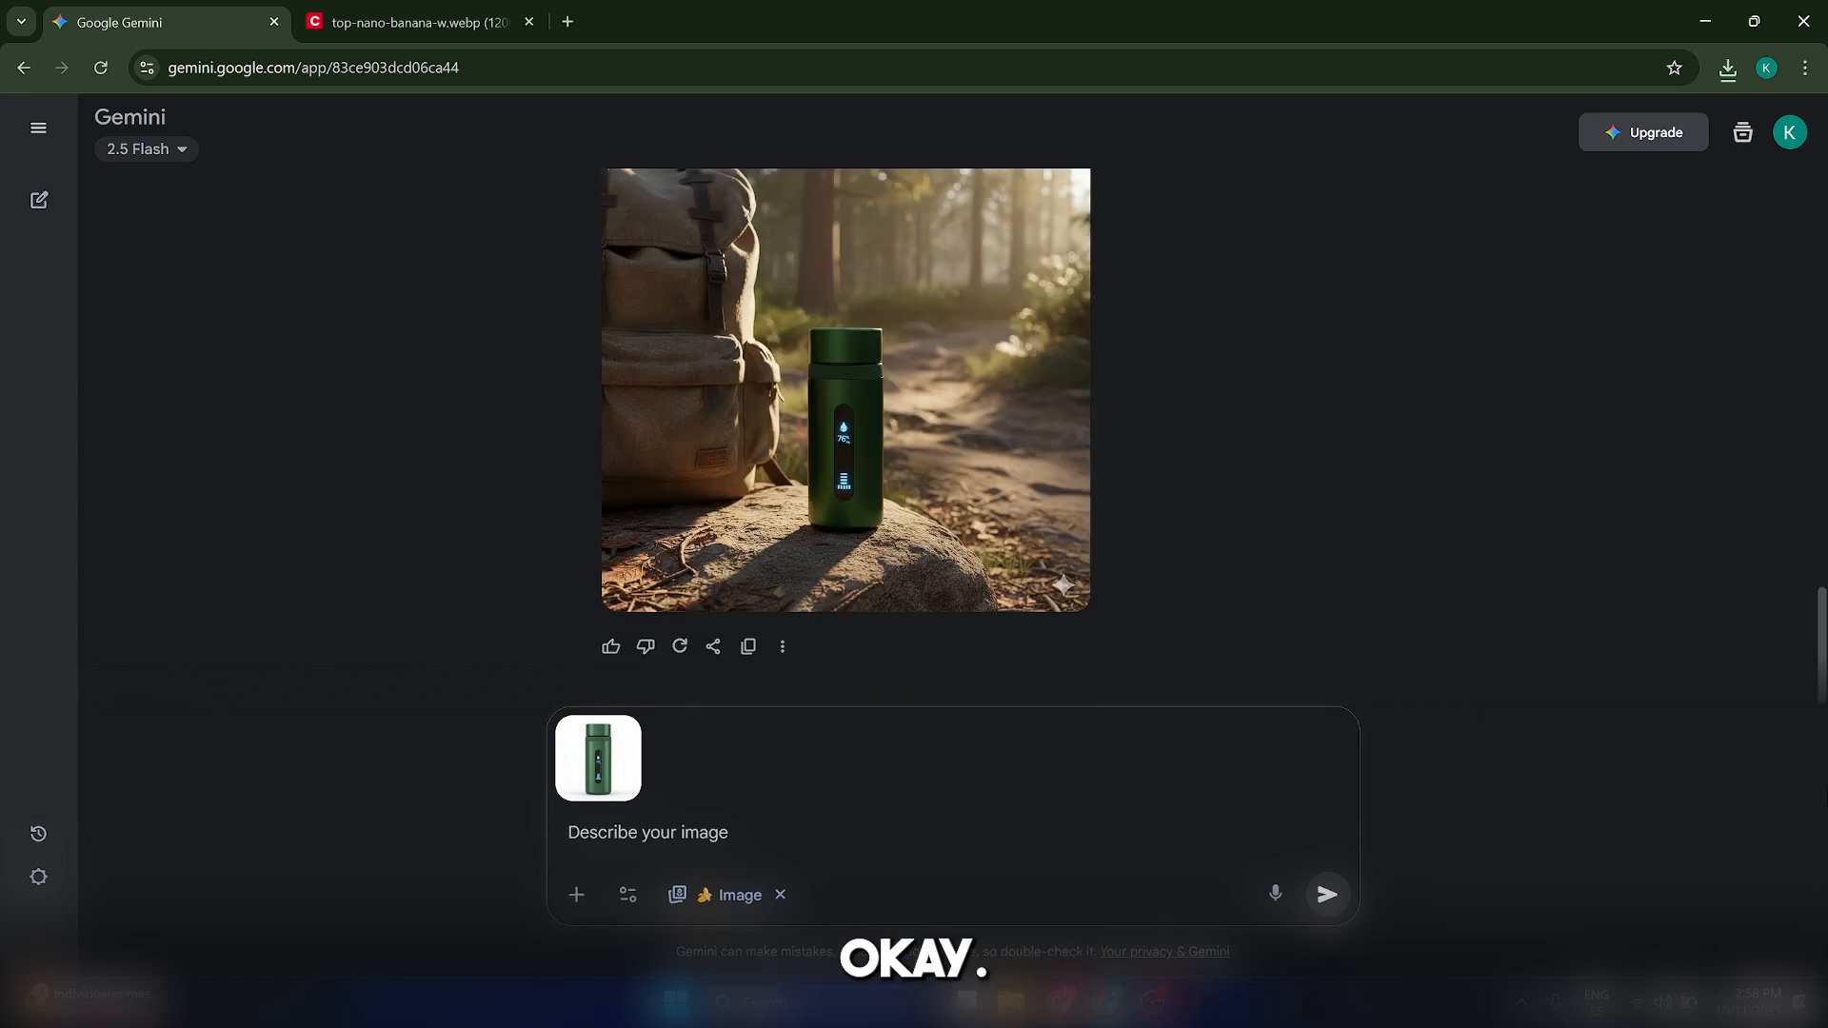
With the green bottle image attached, request enhancing its photorealism, quality and detail as ultra-realistic 8K
click(776, 837)
text(Enhance the photorealism of the image. Make it higher quality and add more detail. Ultra-realistic, 8K.)
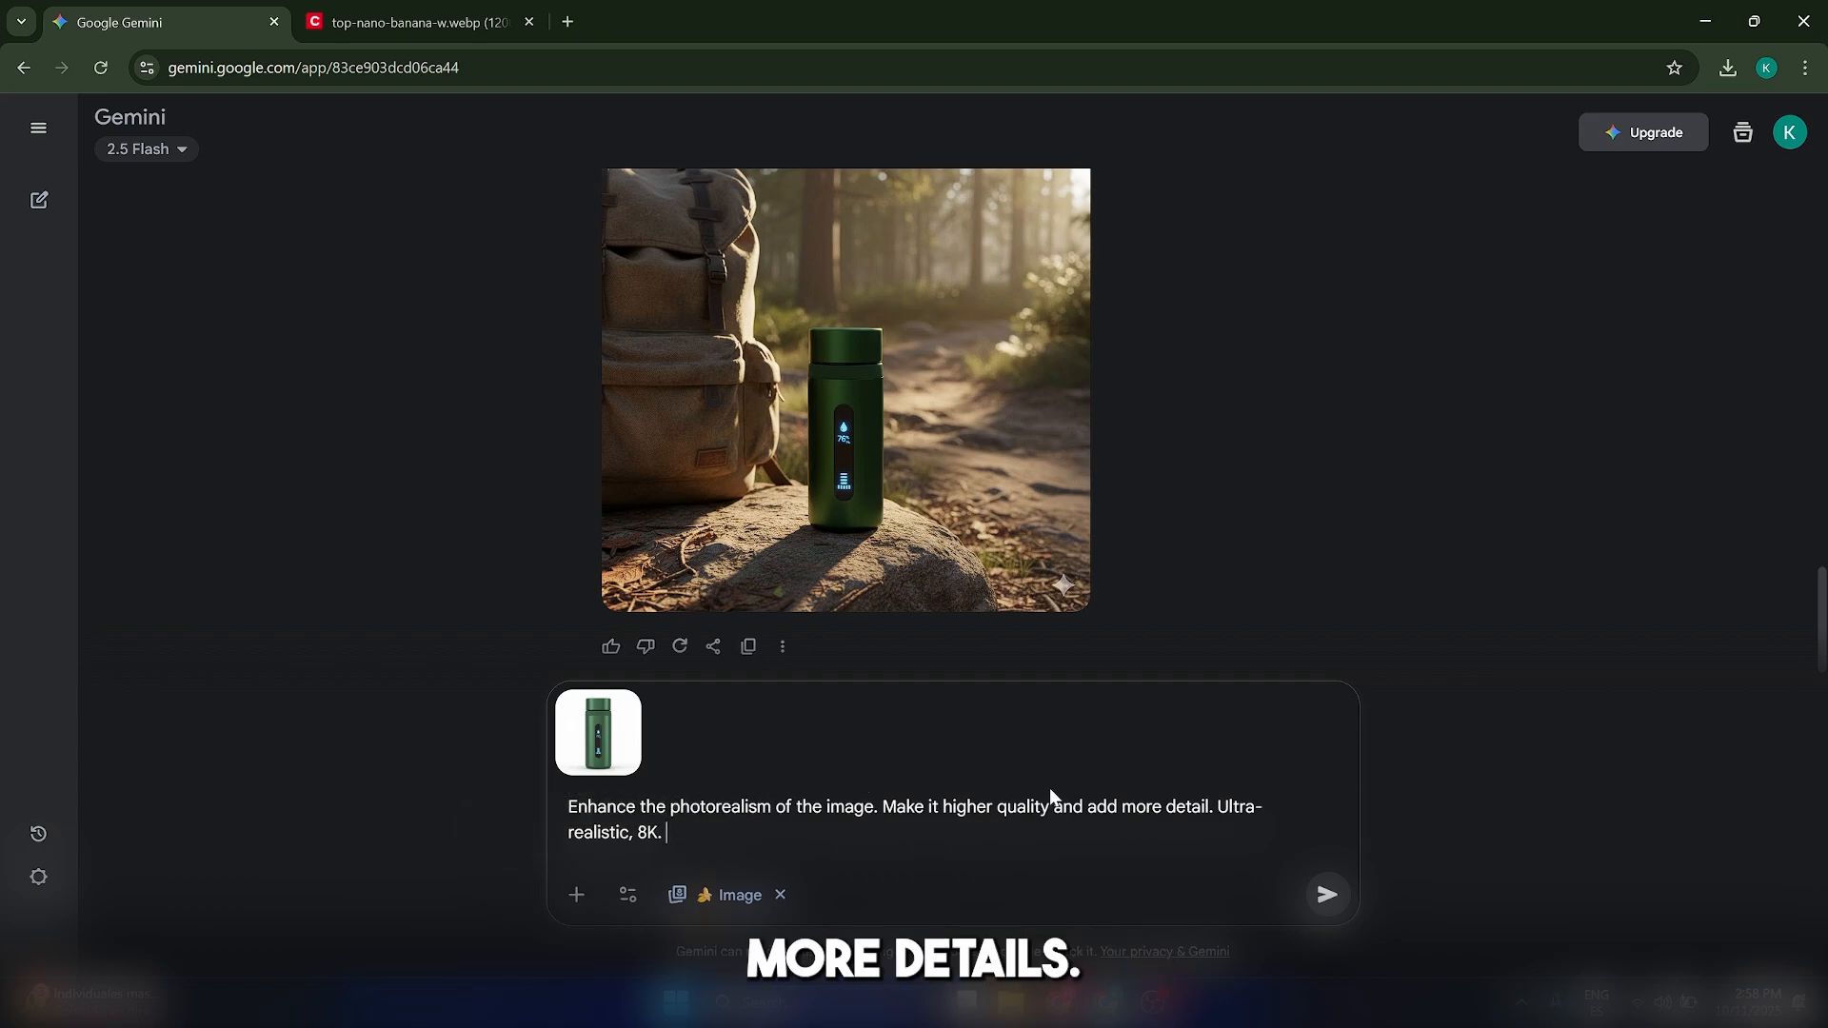
drag(1219, 839, 1221, 813)
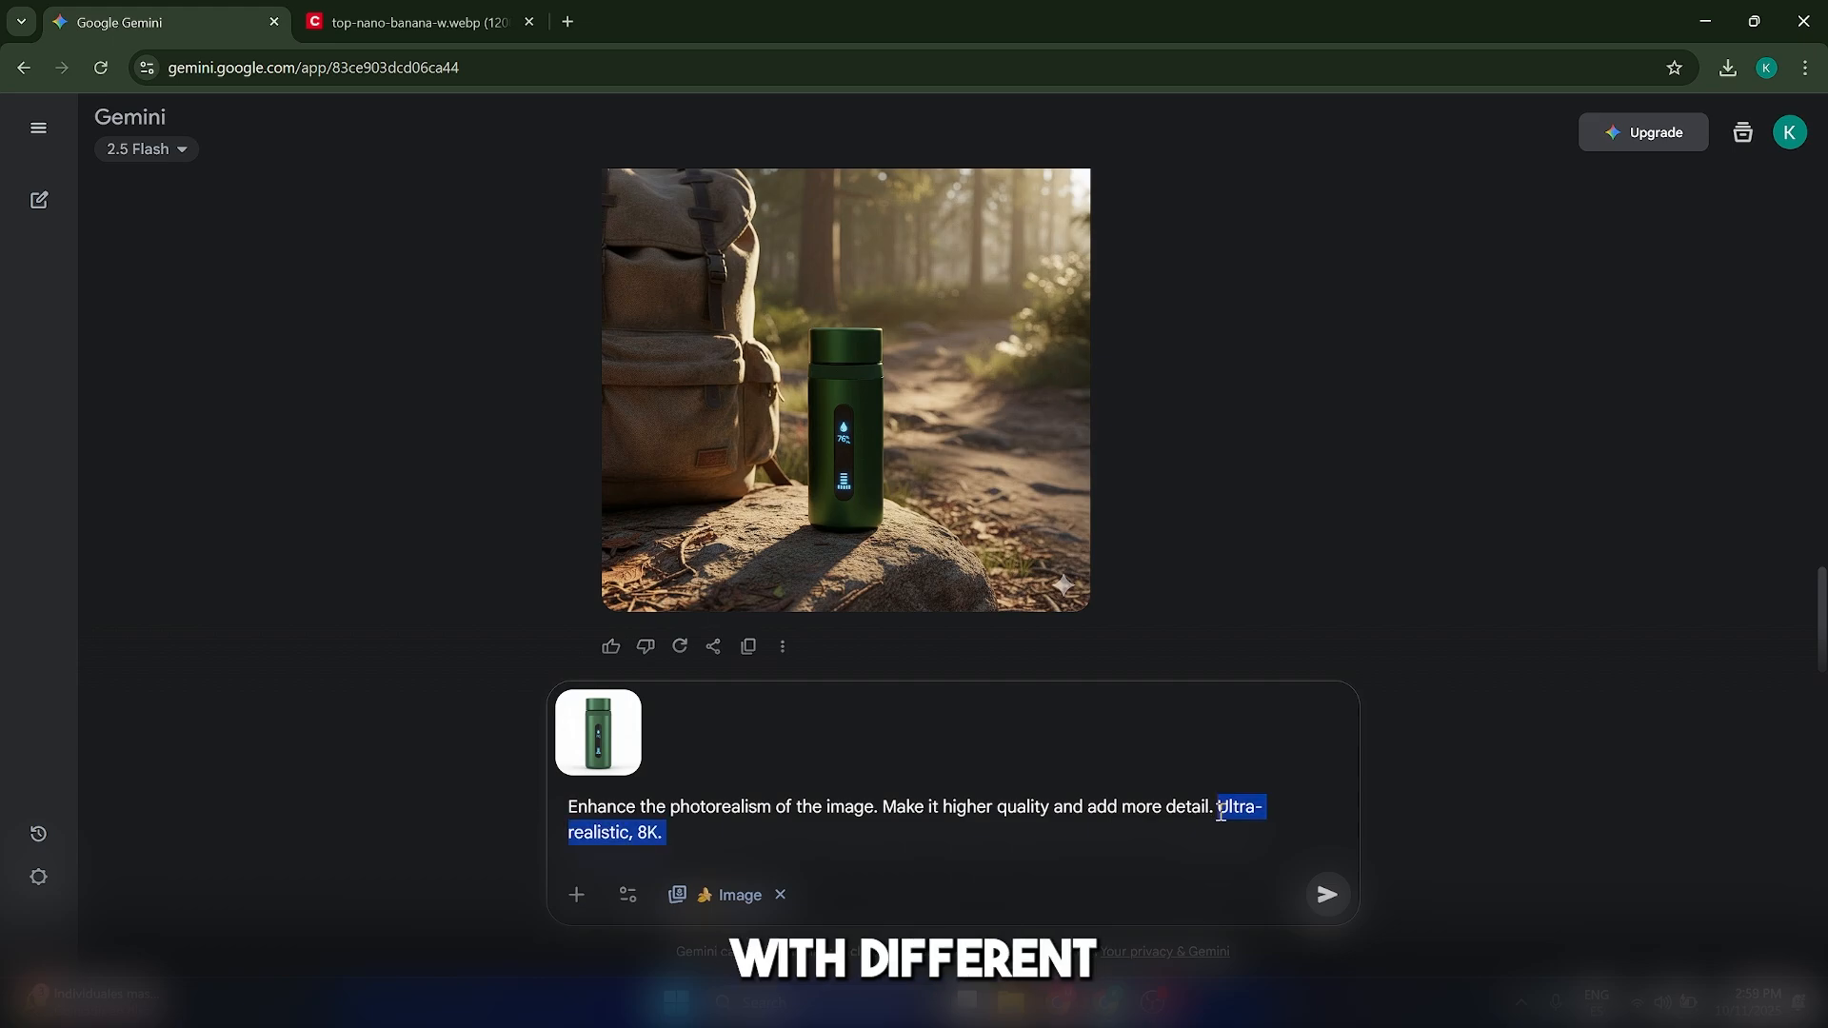
click(1328, 894)
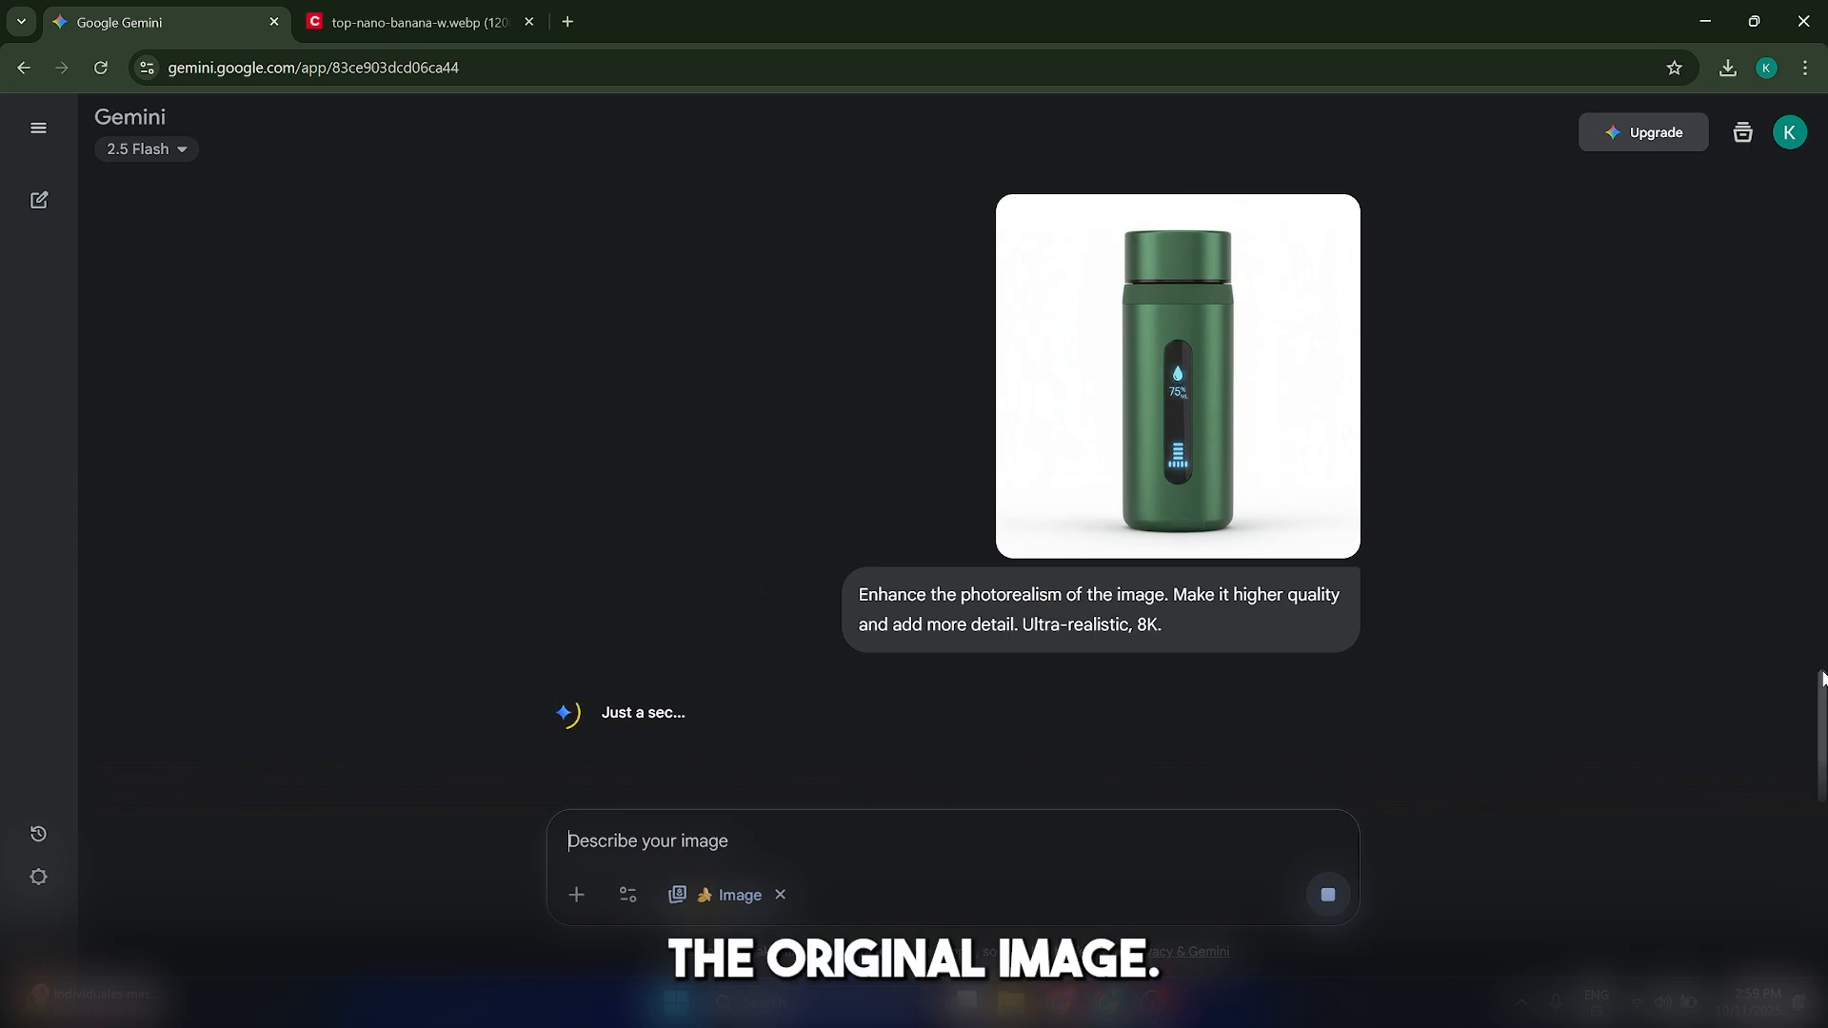
View the enhanced bottle image full size and compare it with the original green bottle above
click(1331, 547)
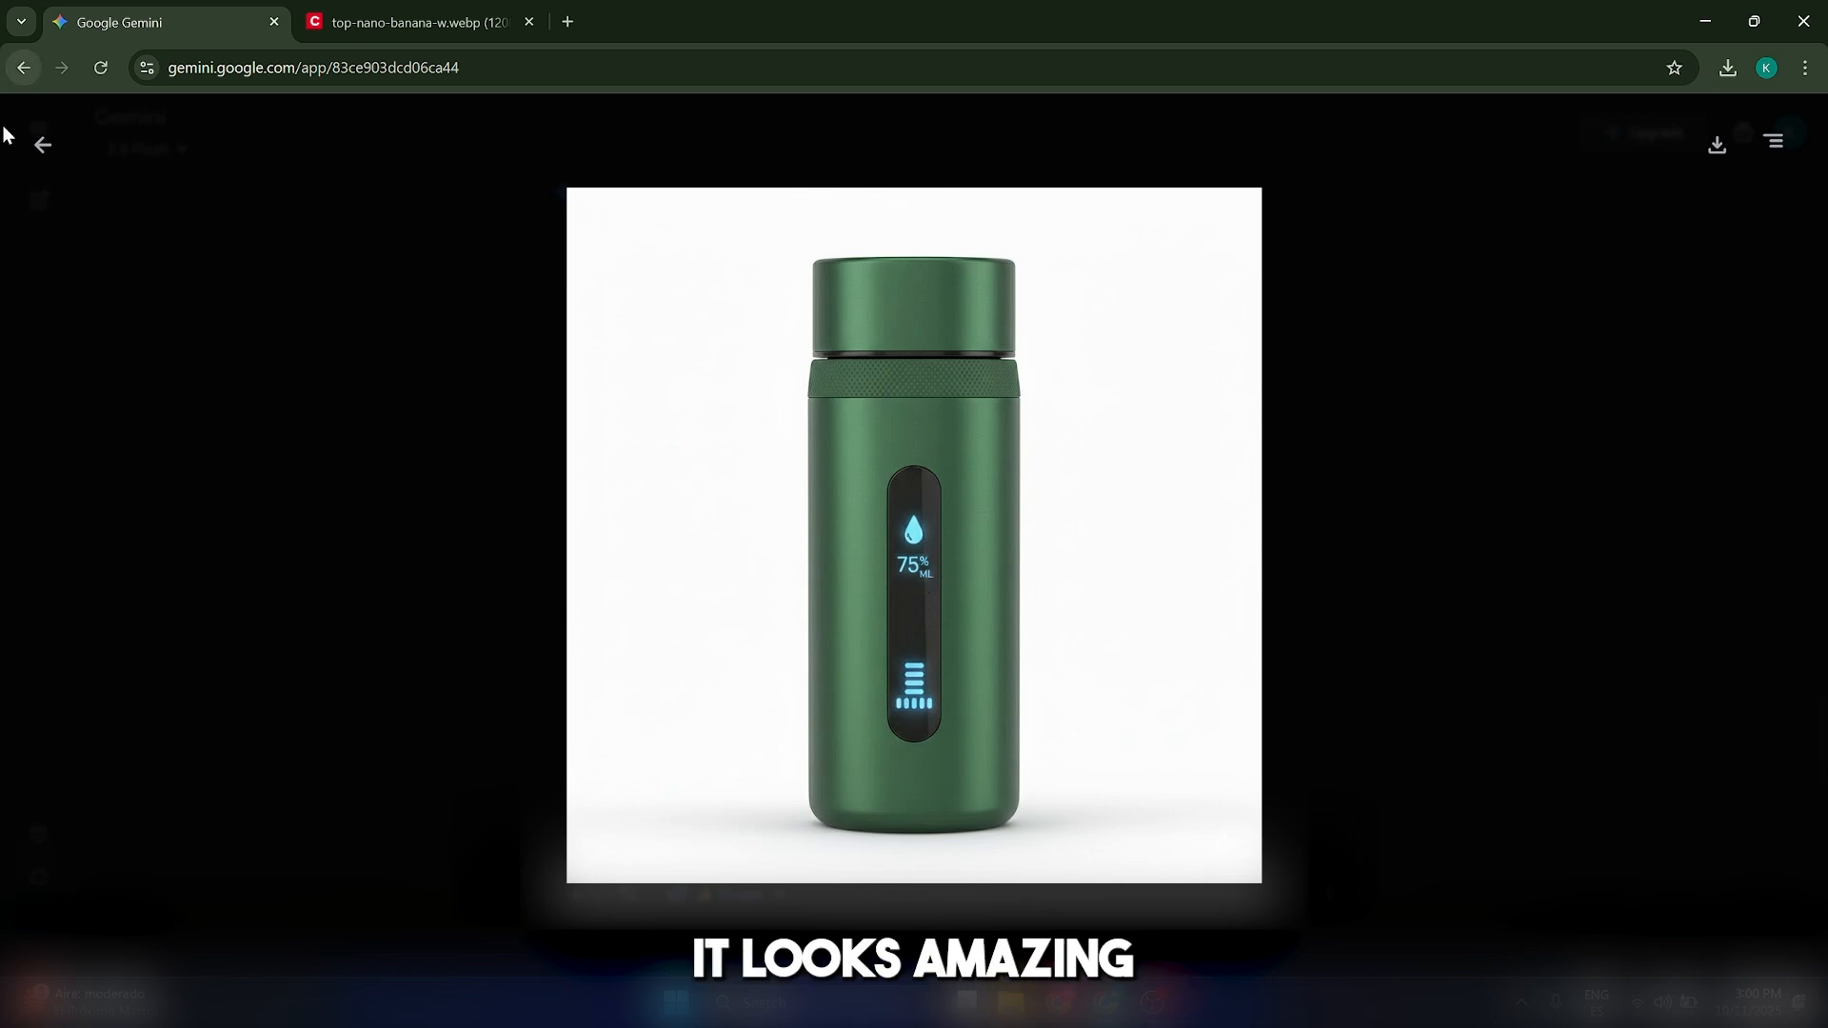
click(49, 155)
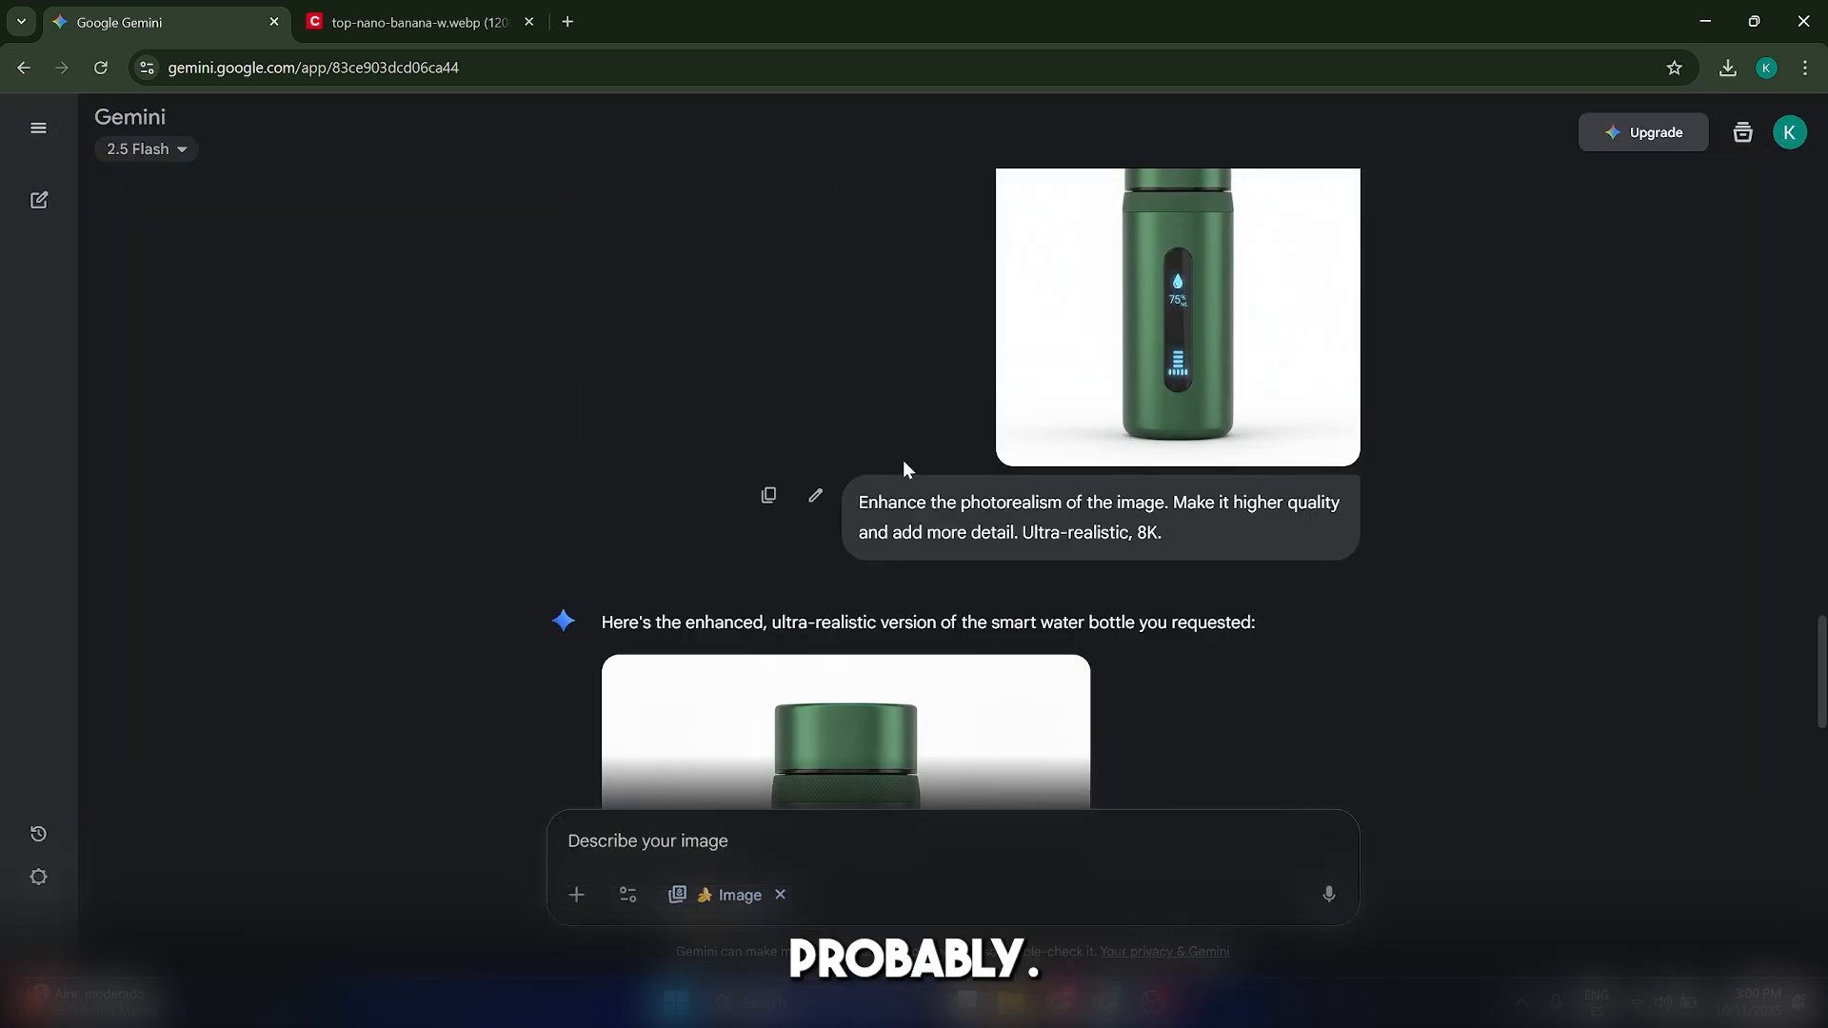
scroll(905, 465, down, 4)
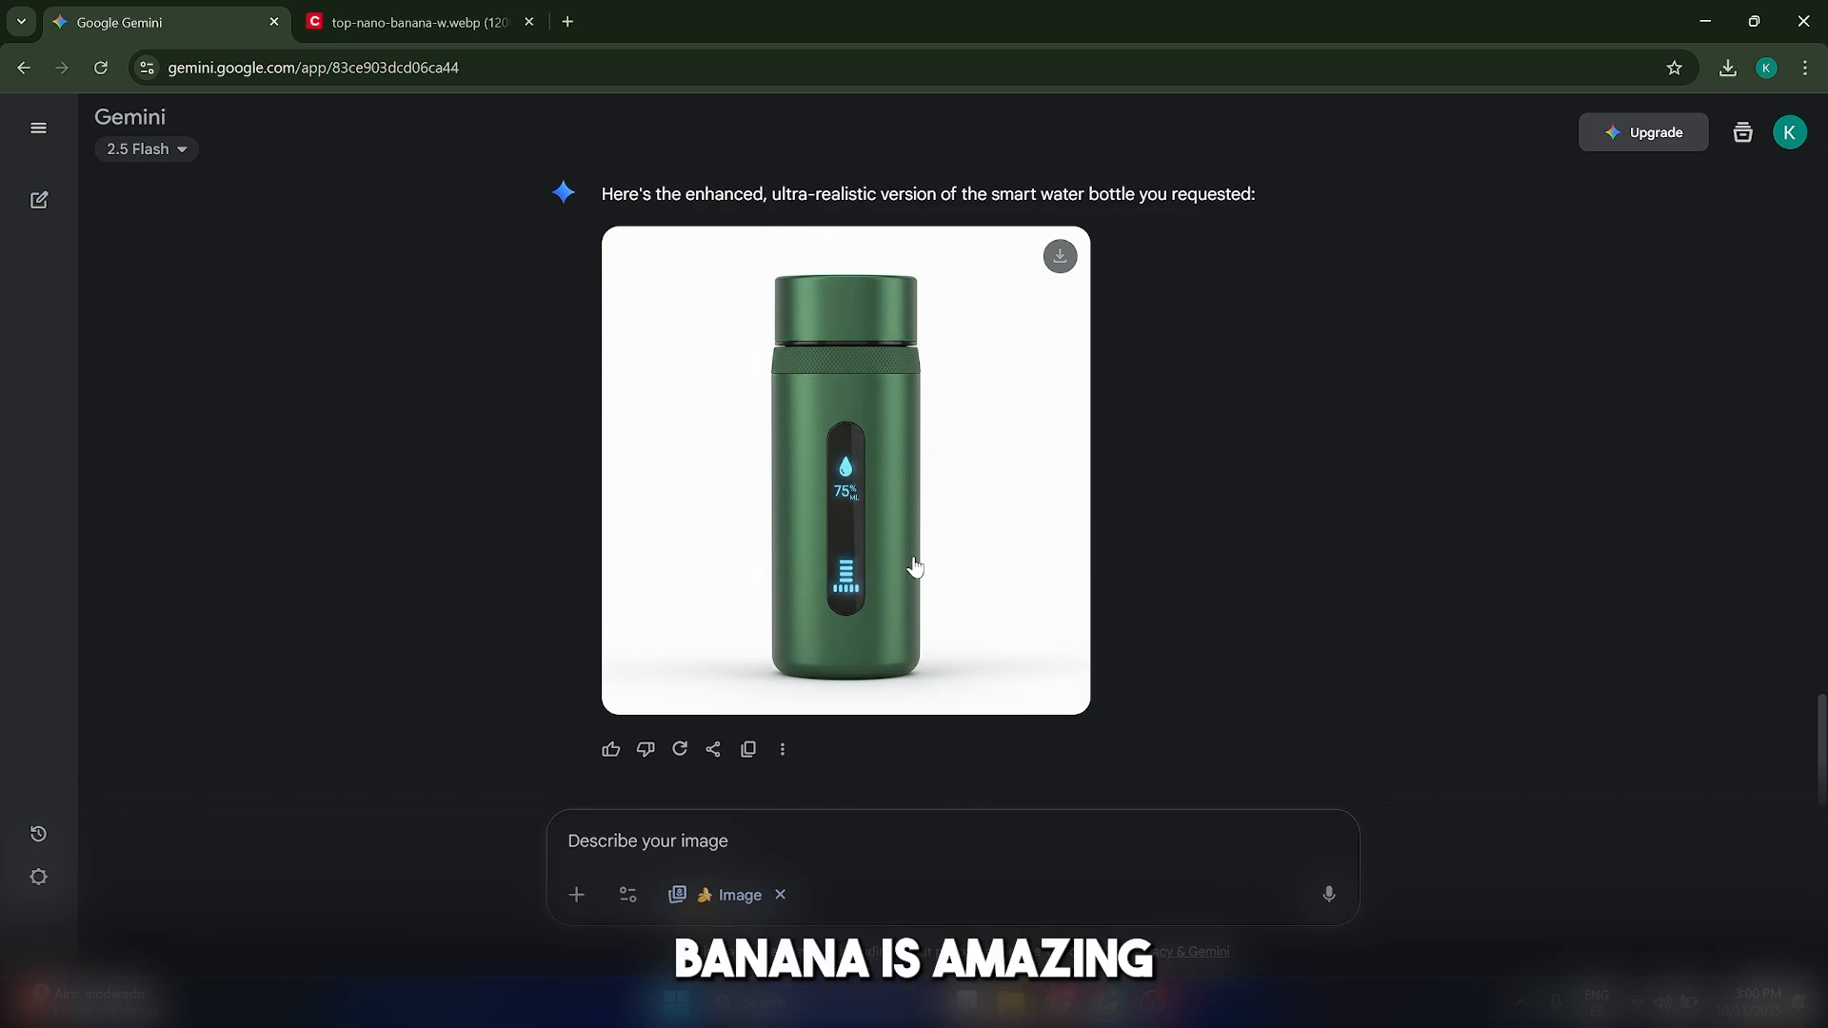
scroll(983, 610, up, 5)
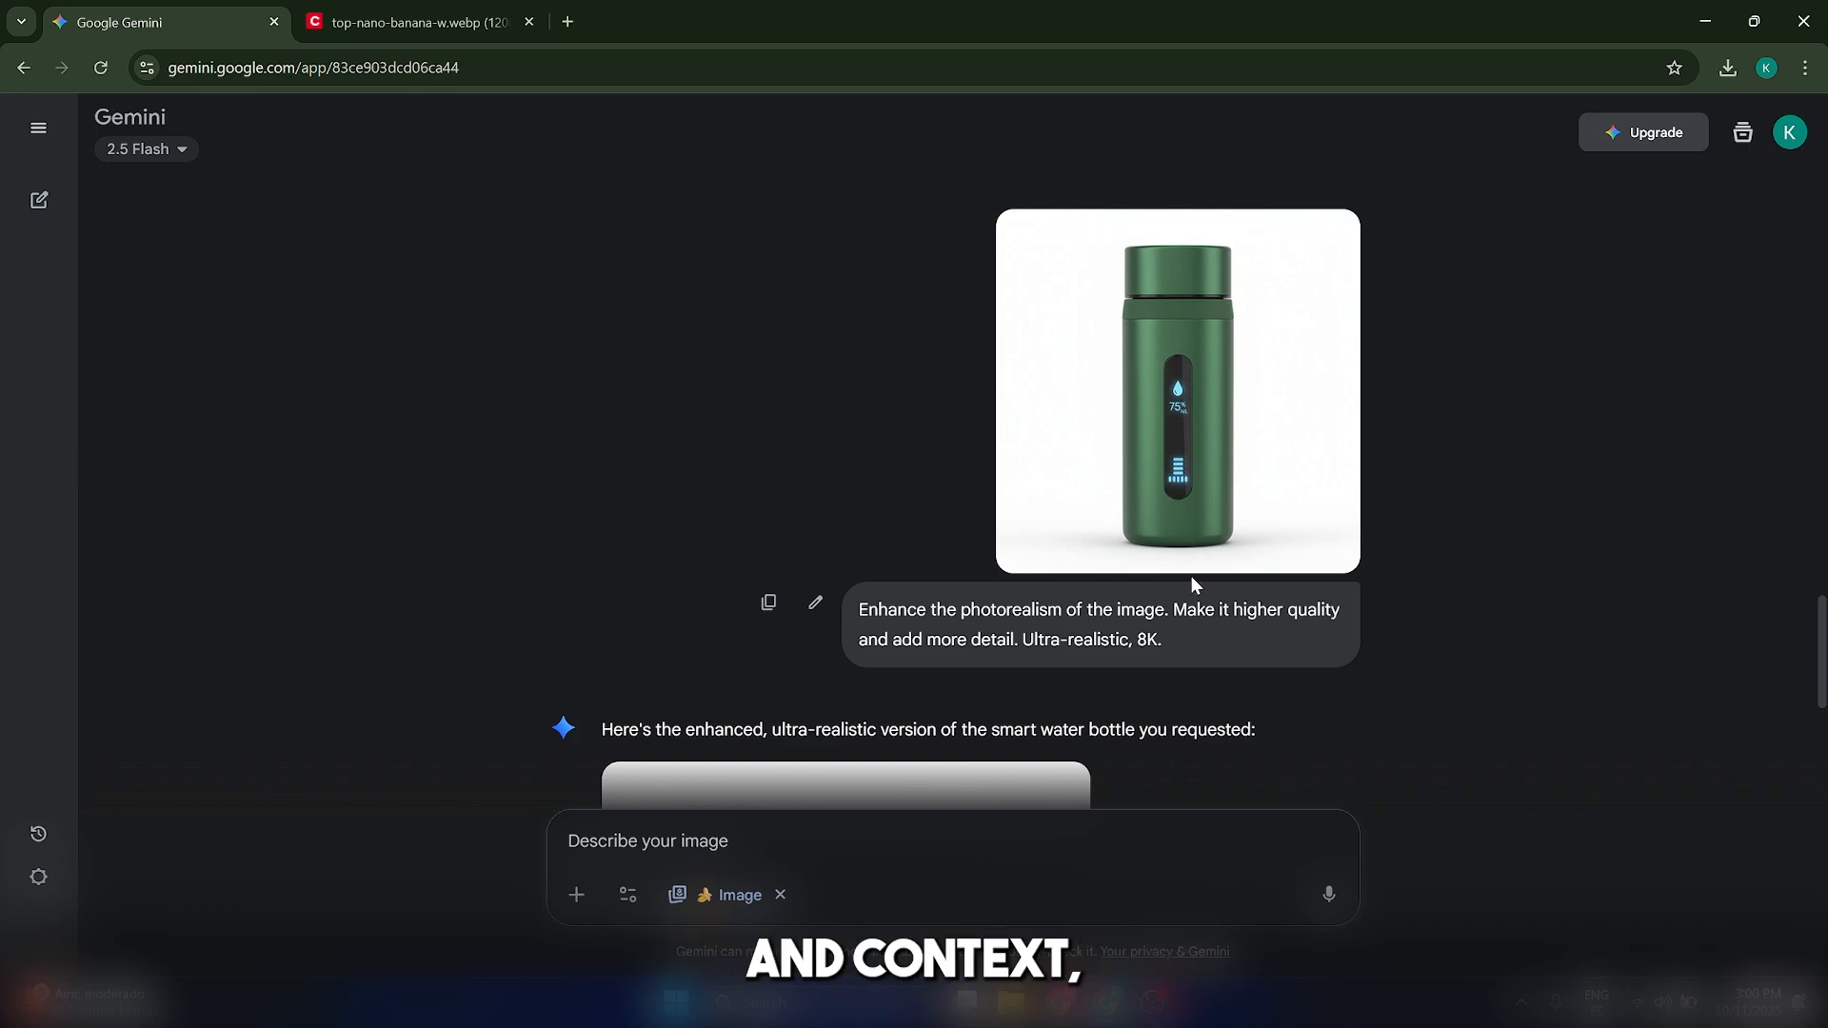
scroll(1191, 575, down, 5)
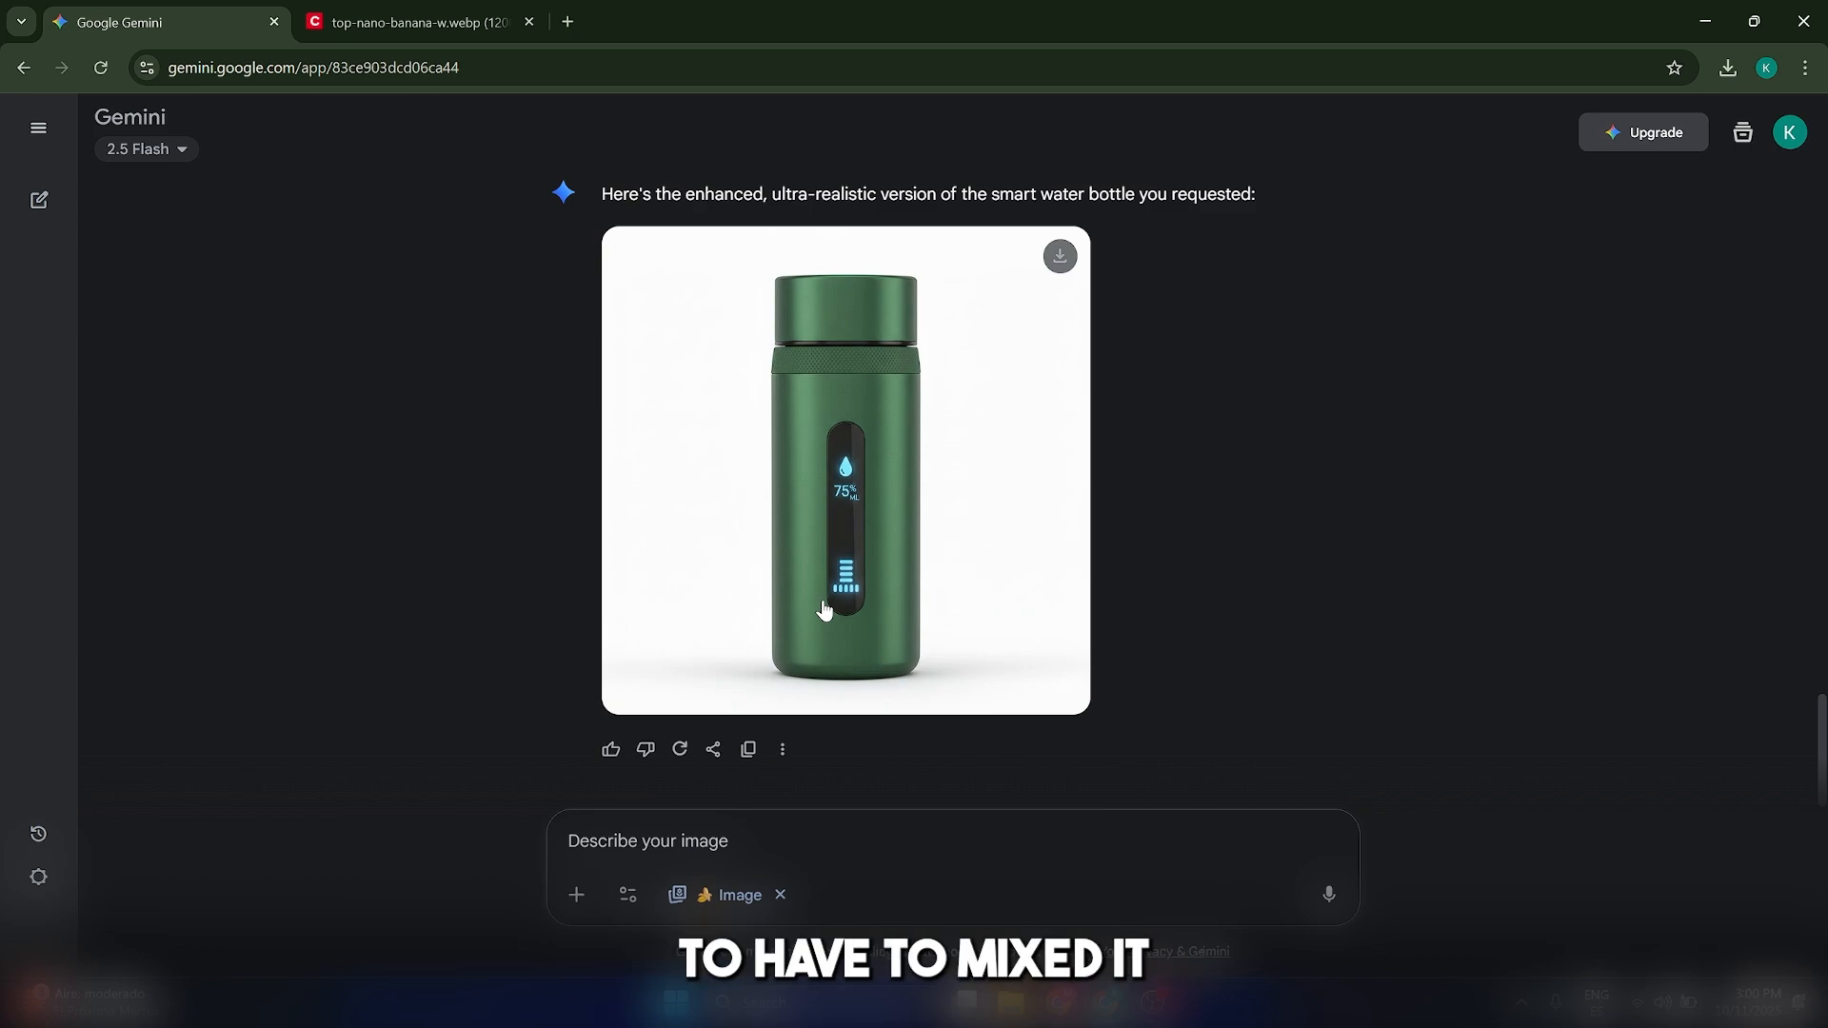
scroll(822, 609, up, 10)
scroll(1494, 445, down, 4)
drag(1823, 577, 1808, 653)
scroll(1337, 695, down, 4)
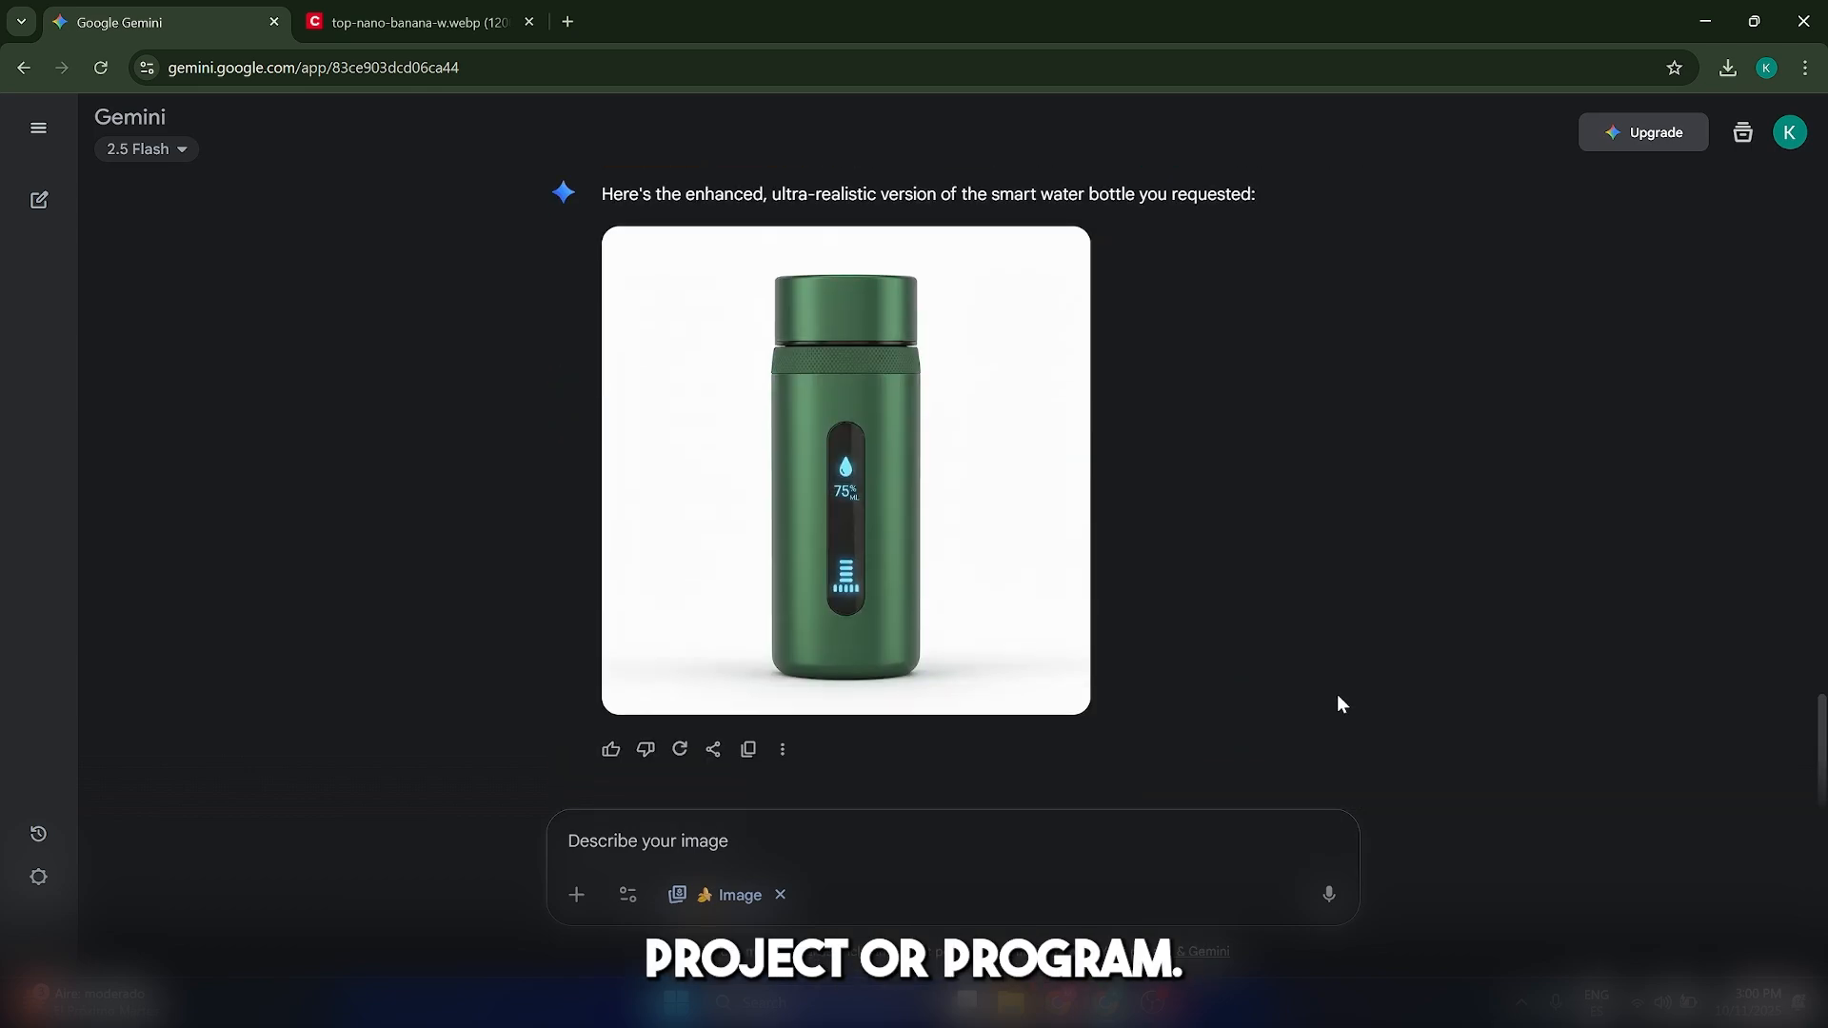
scroll(1334, 688, up, 9)
scroll(1340, 694, down, 3)
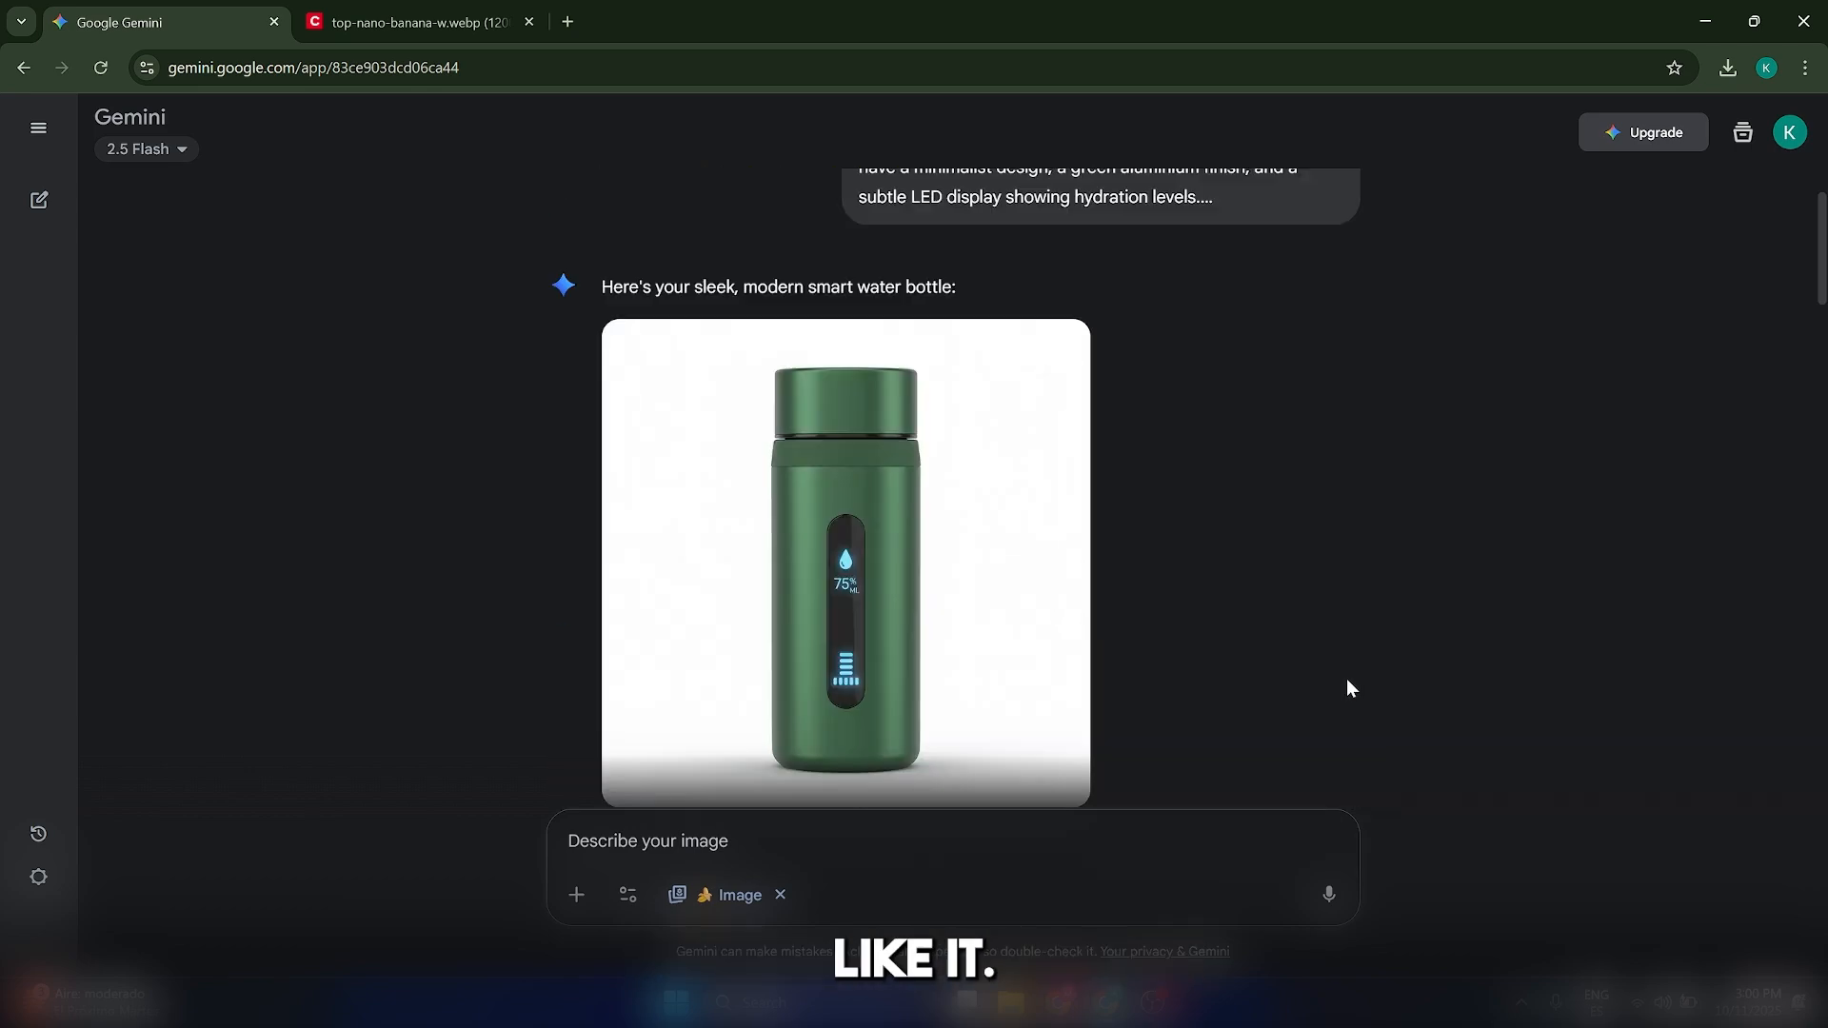